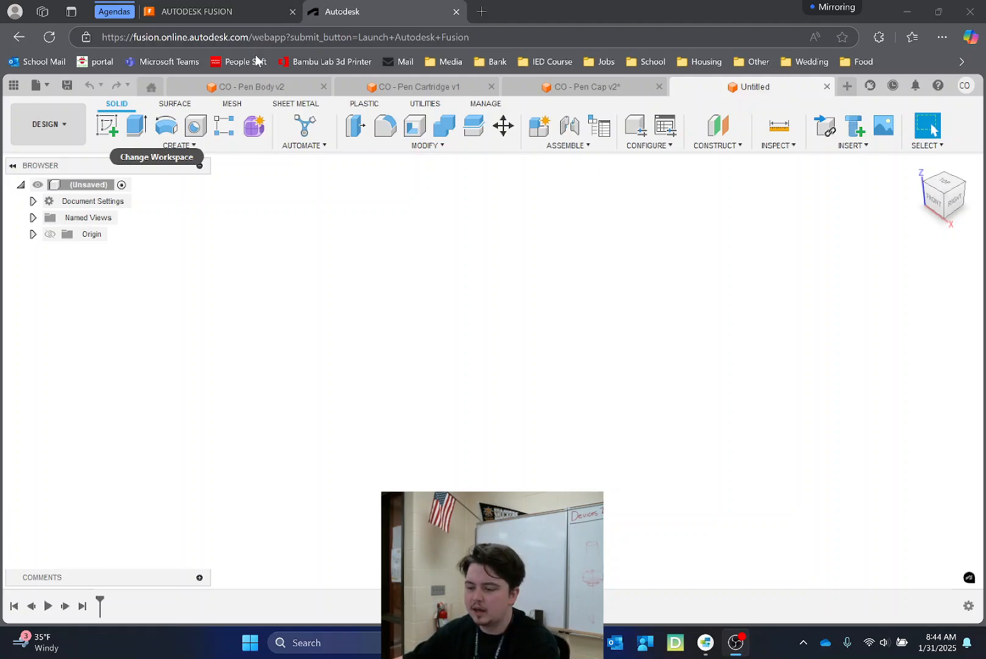
- Sketch a six-sided circumscribed polygon on the horizontal origin plane, centred on the origin with a 0.291 in radius, and finish the sketch
{"action": "left_click", "coordinate": [107, 126]}
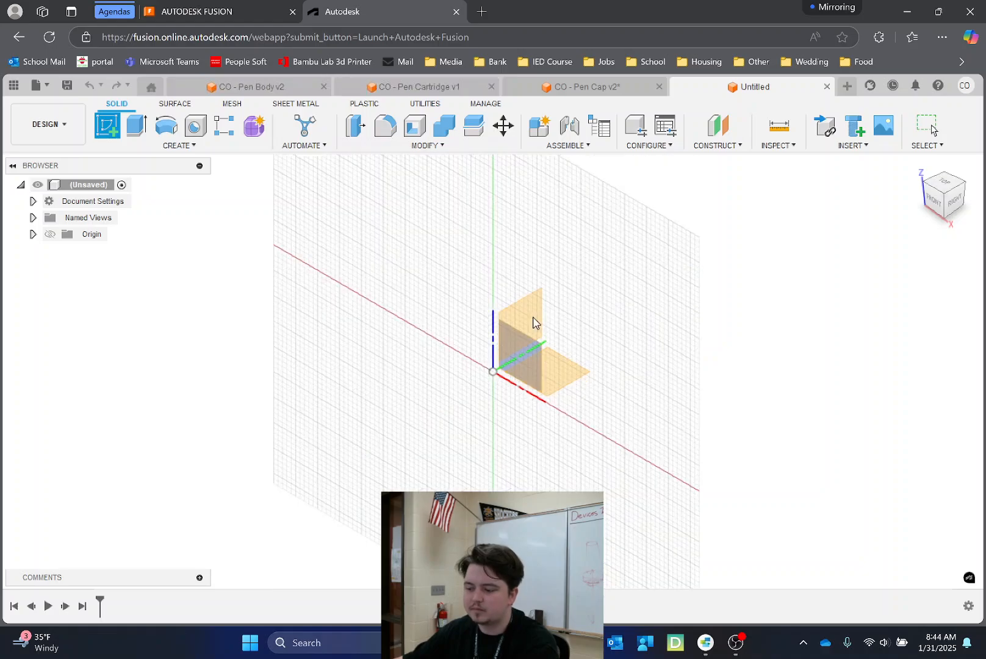
{"action": "left_click", "coordinate": [562, 370]}
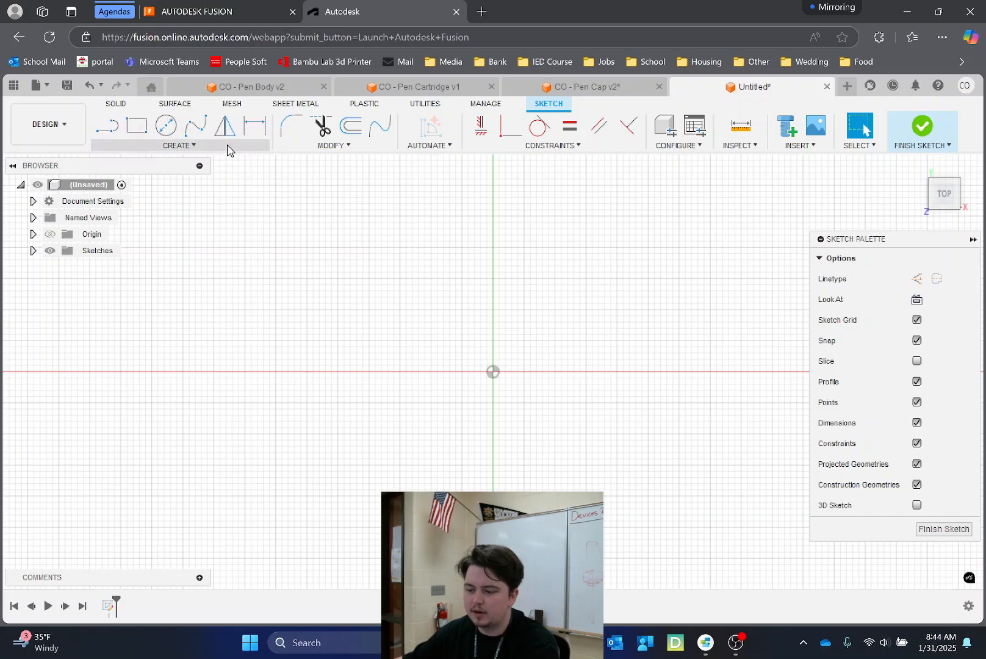
{"action": "left_click", "coordinate": [171, 146]}
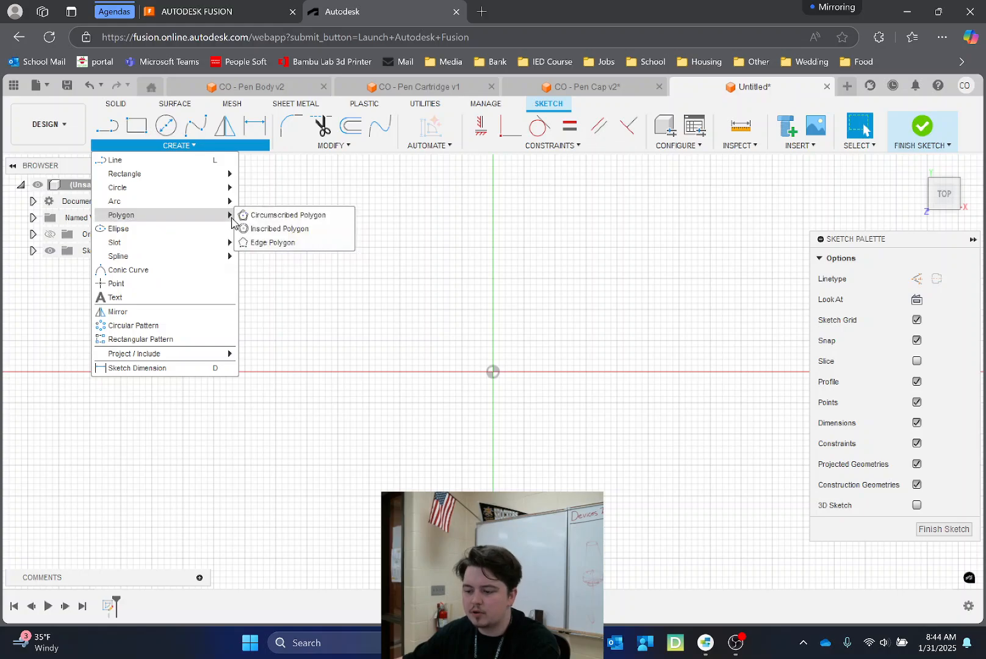
{"action": "left_click", "coordinate": [312, 215]}
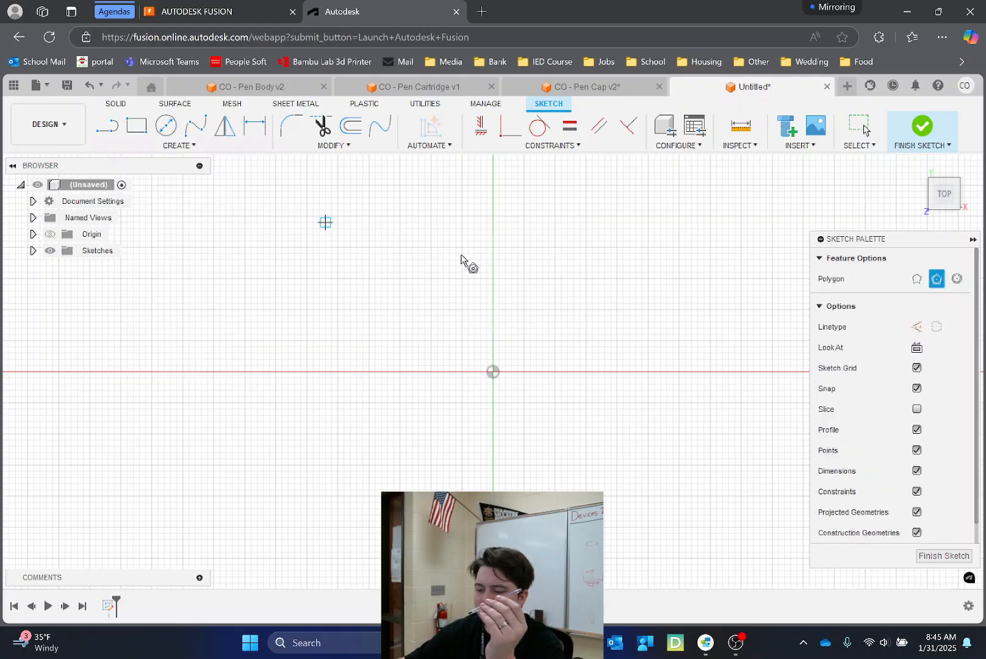
{"action": "left_click", "coordinate": [495, 372]}
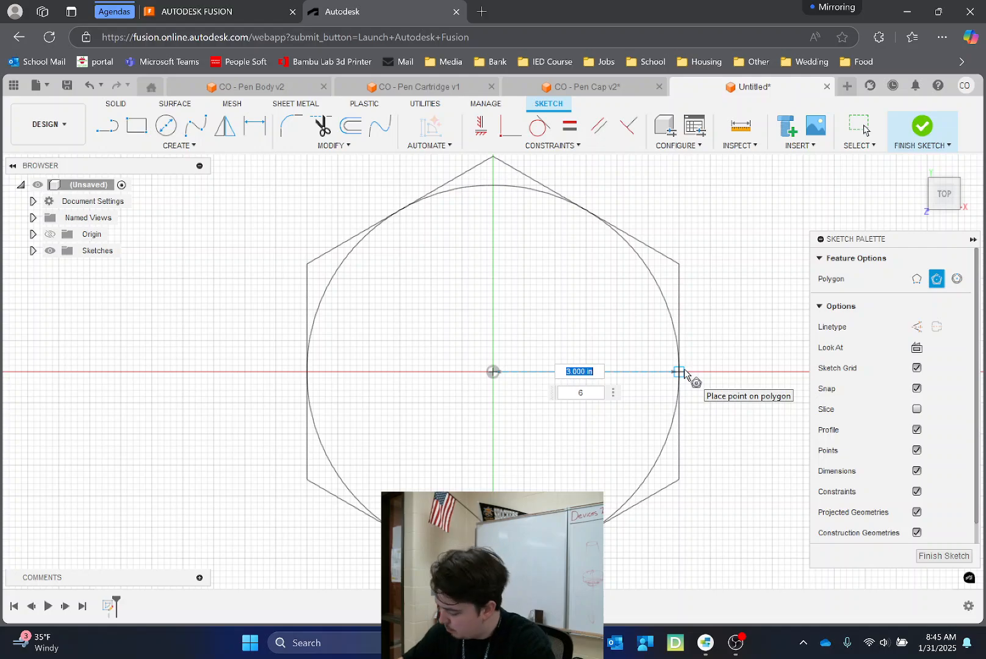
{"action": "type", "text": ".291"}
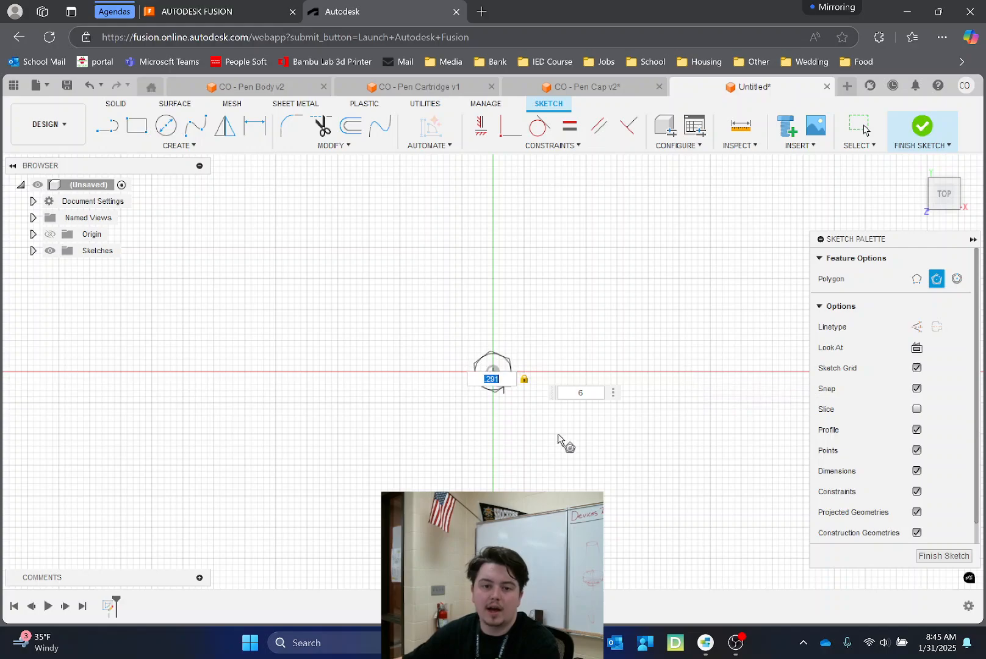
{"action": "scroll", "coordinate": [627, 389], "scroll_direction": "up", "scroll_amount": 4}
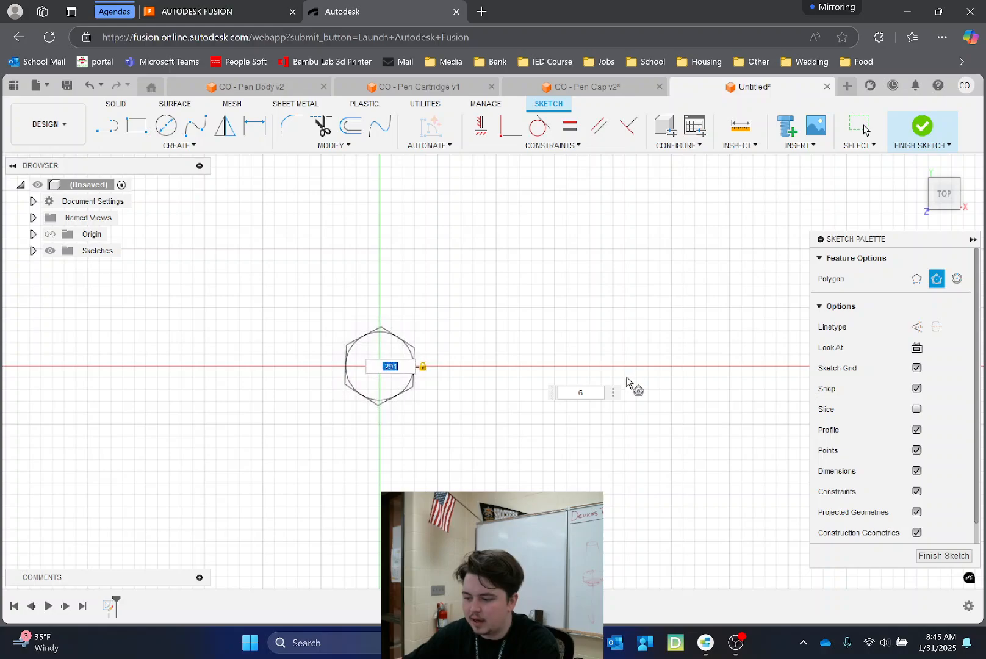
{"action": "scroll", "coordinate": [472, 360], "scroll_direction": "up", "scroll_amount": 1}
{"action": "scroll", "coordinate": [409, 380], "scroll_direction": "up", "scroll_amount": 3}
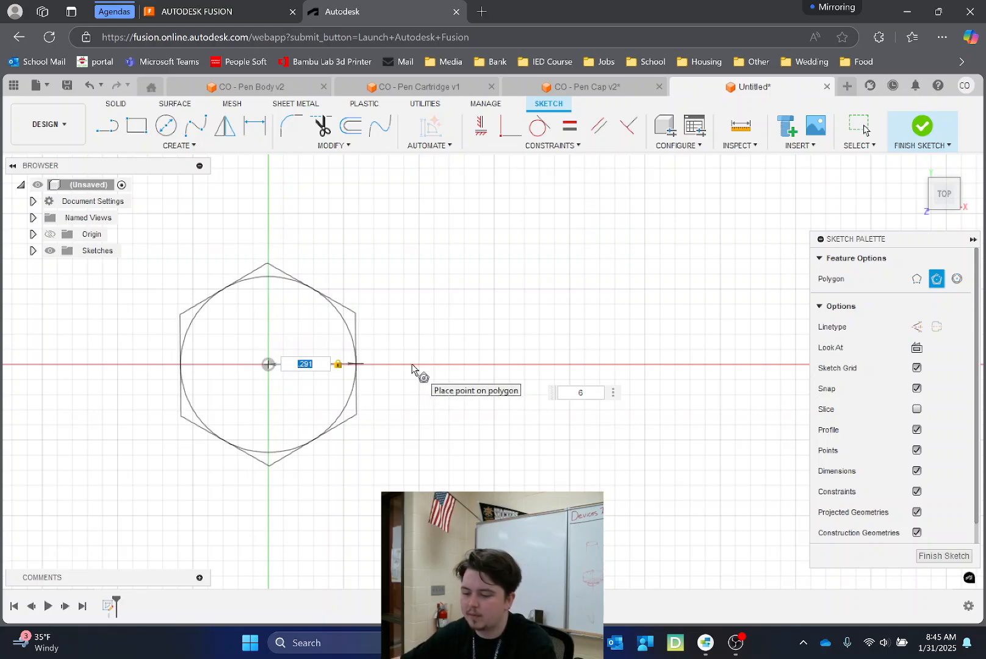
{"action": "key", "text": "Return"}
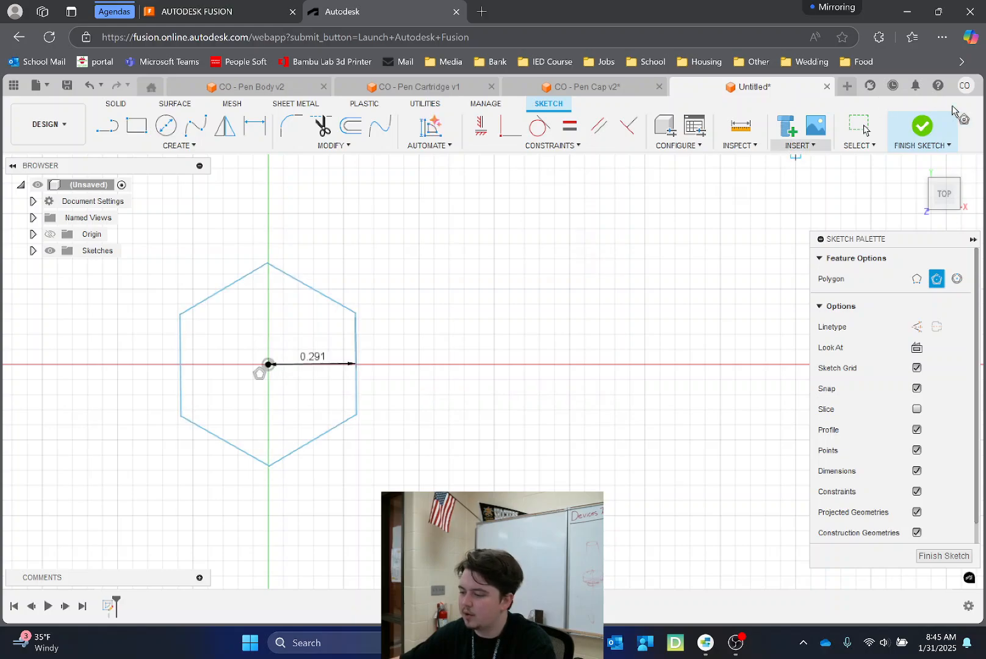
{"action": "left_click", "coordinate": [924, 136]}
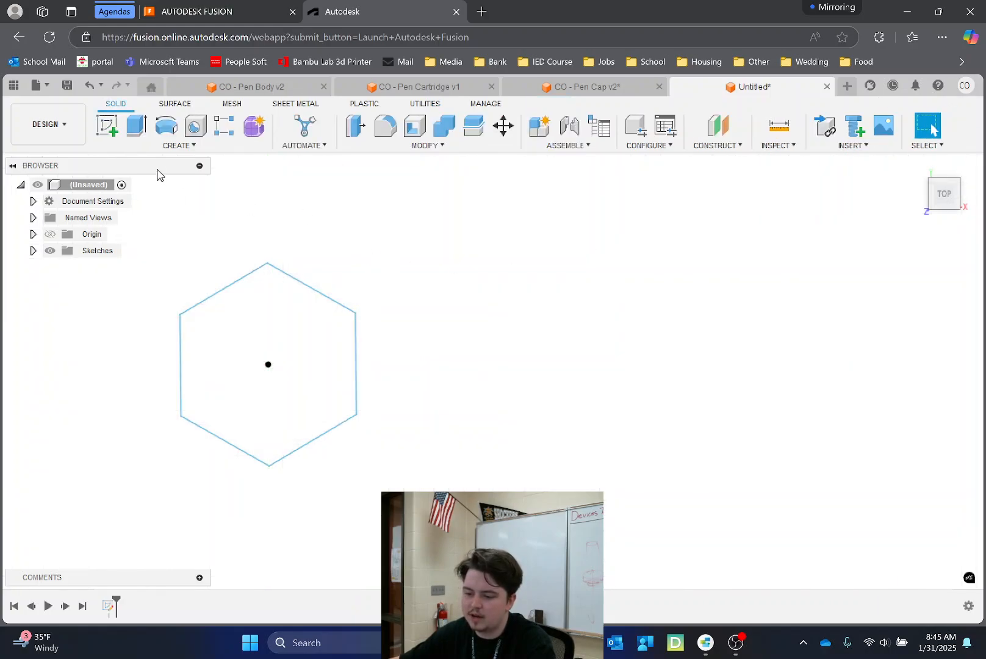
- Extrude the hexagon profile 4.943 in as a new body
{"action": "left_click", "coordinate": [138, 134]}
{"action": "left_click", "coordinate": [306, 300]}
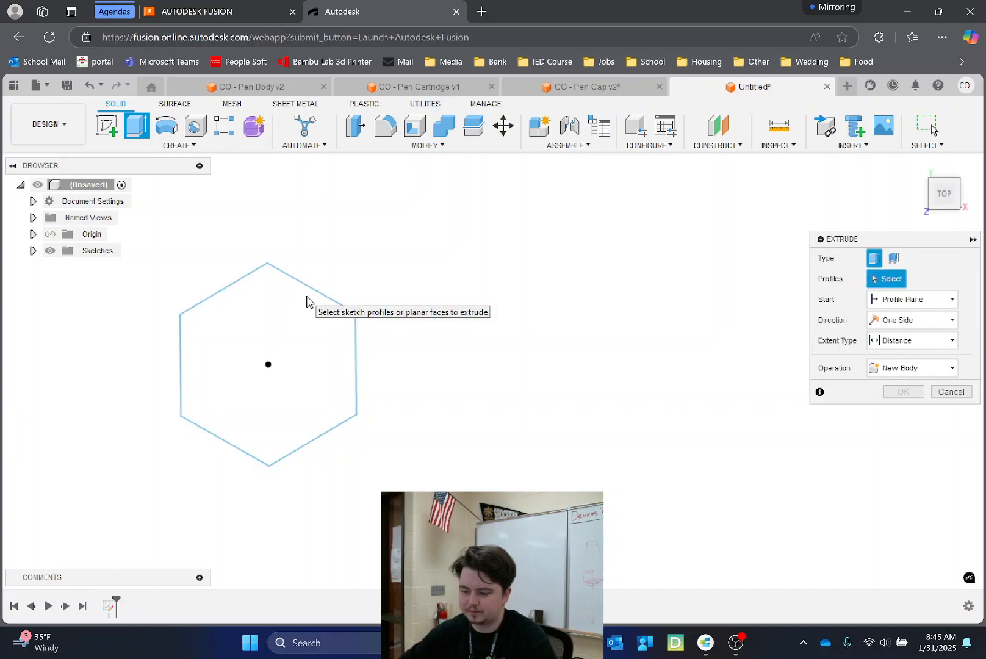
{"action": "left_click", "coordinate": [306, 300]}
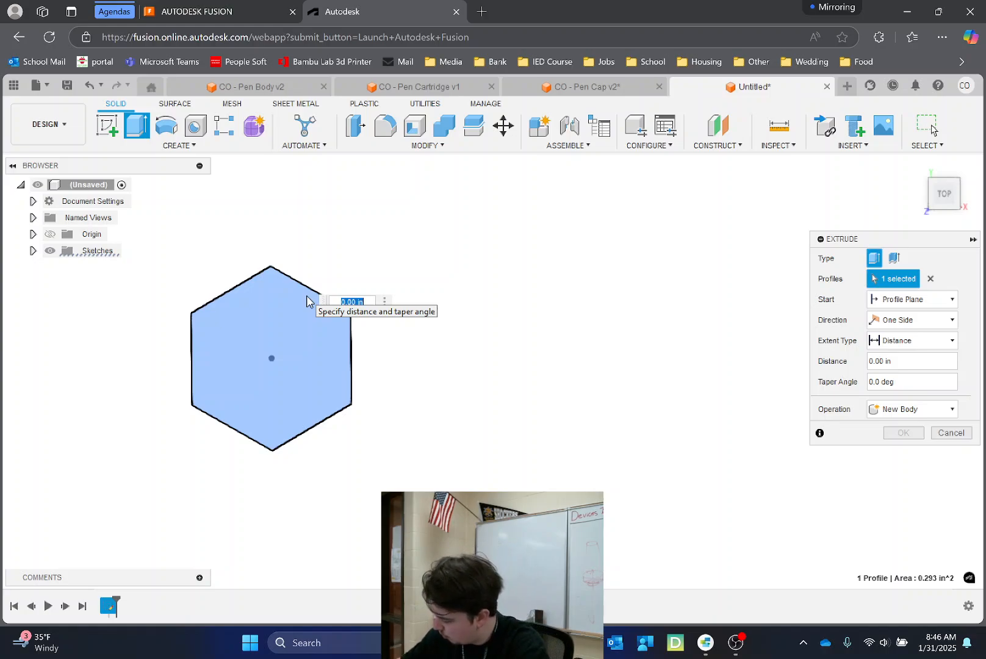
{"action": "type", "text": "4.9"}
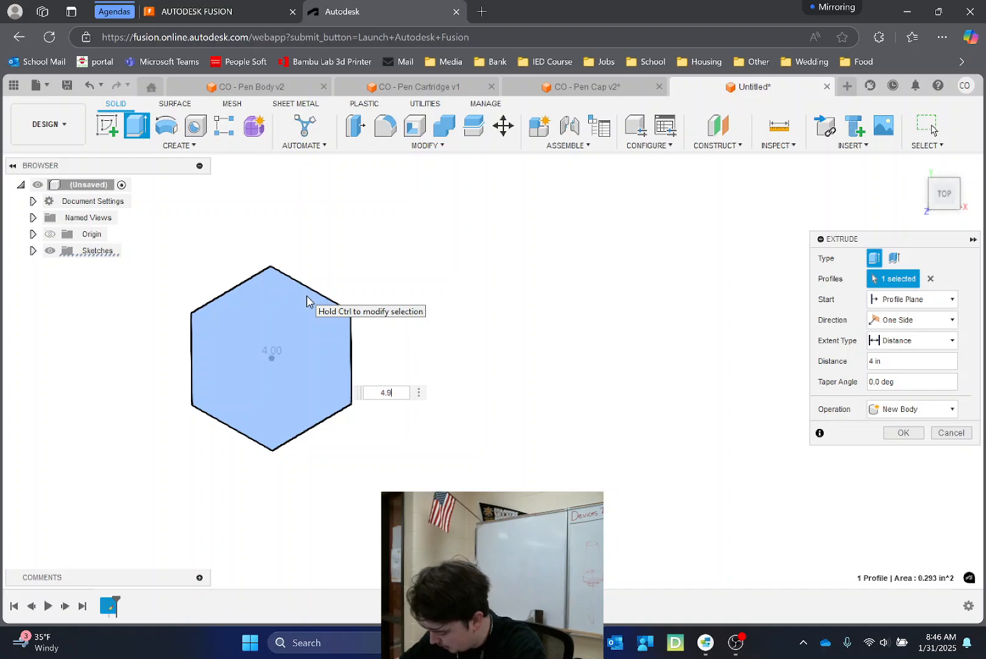
{"action": "type", "text": "43"}
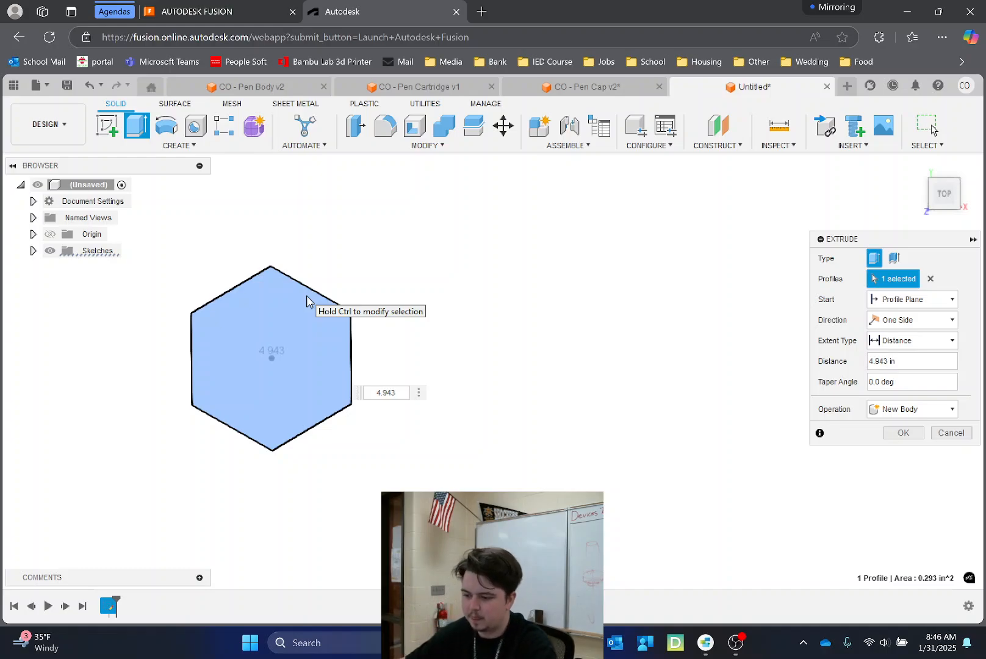
{"action": "key", "text": "Return"}
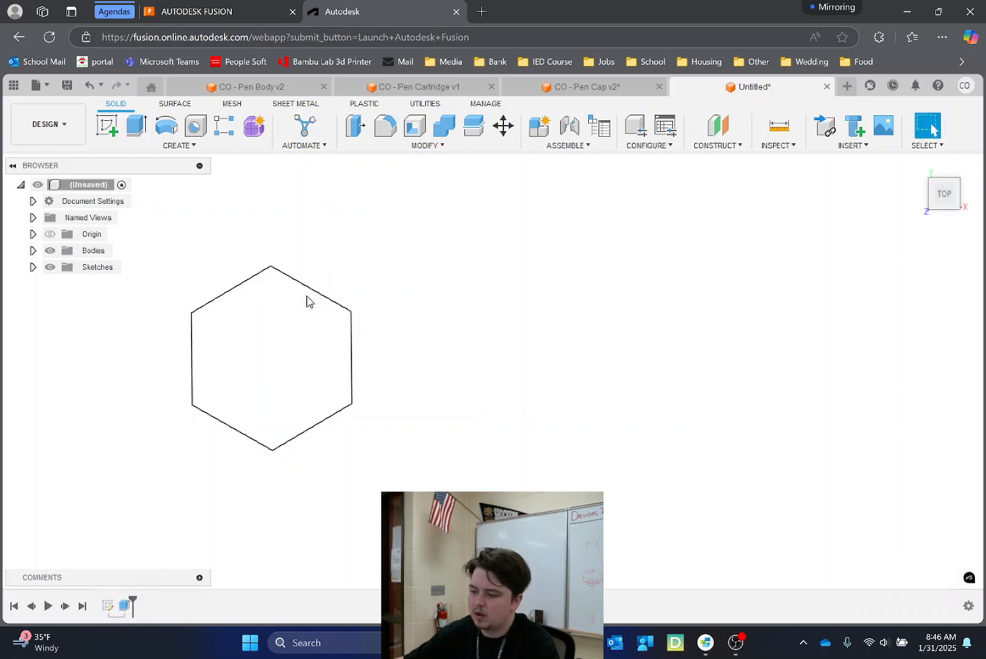
- Edit the hexagon's sketch, set its radius dimension to 0.291 in/2, and finish the sketch
{"action": "left_click", "coordinate": [916, 166]}
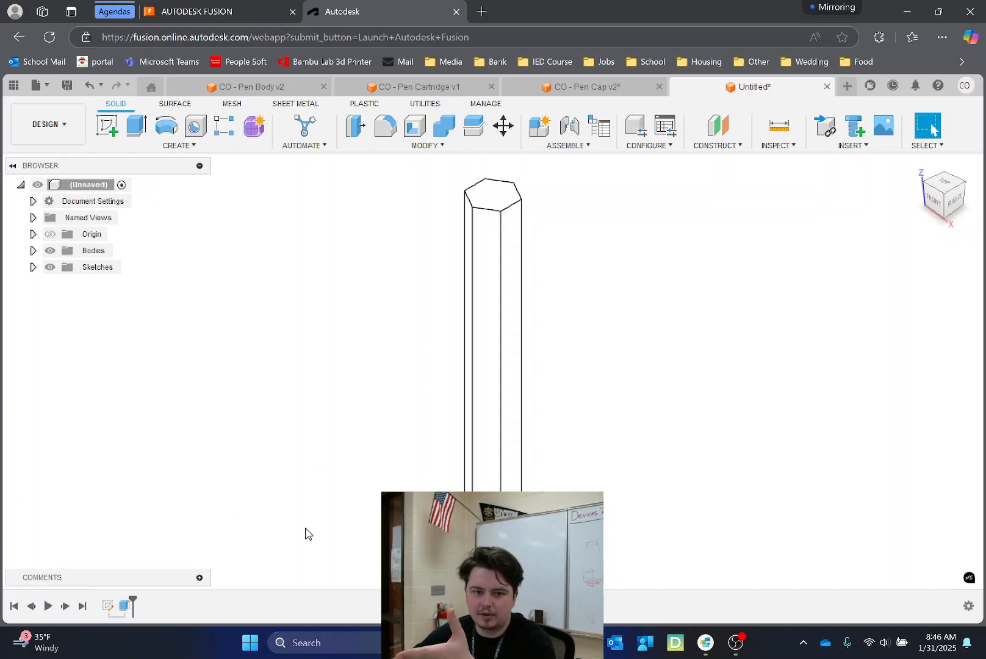
{"action": "right_click", "coordinate": [110, 606]}
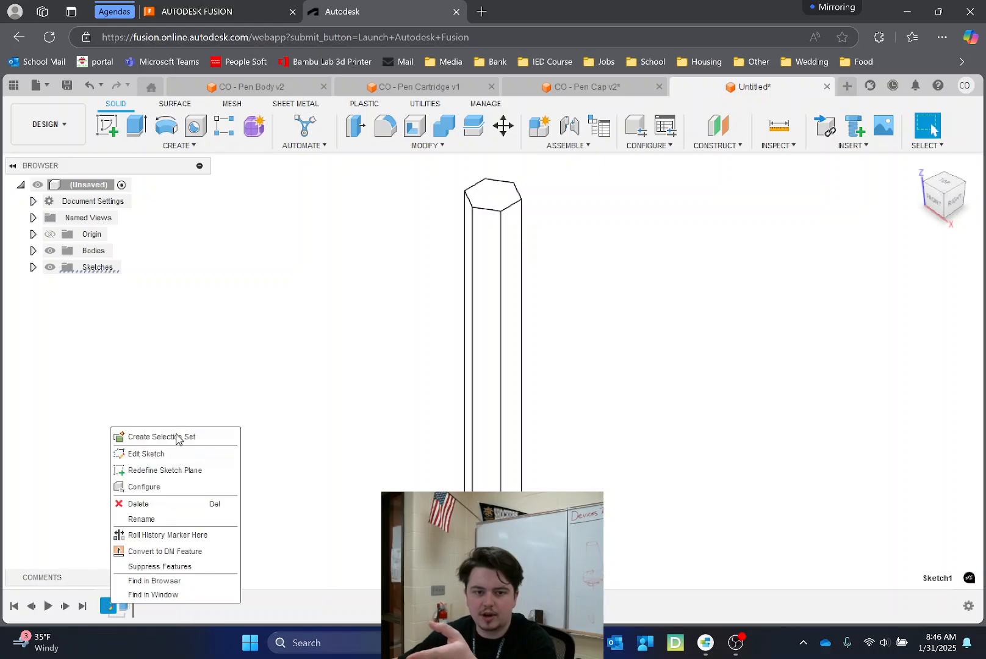
{"action": "left_click", "coordinate": [164, 454]}
{"action": "scroll", "coordinate": [504, 365], "scroll_direction": "up", "scroll_amount": 5}
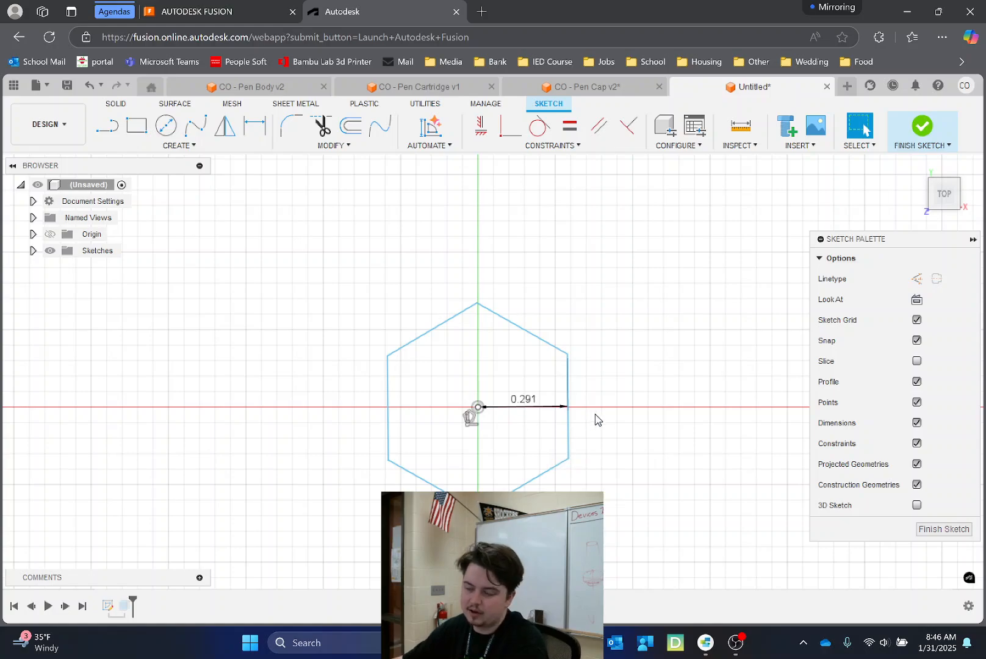
{"action": "left_click", "coordinate": [527, 401]}
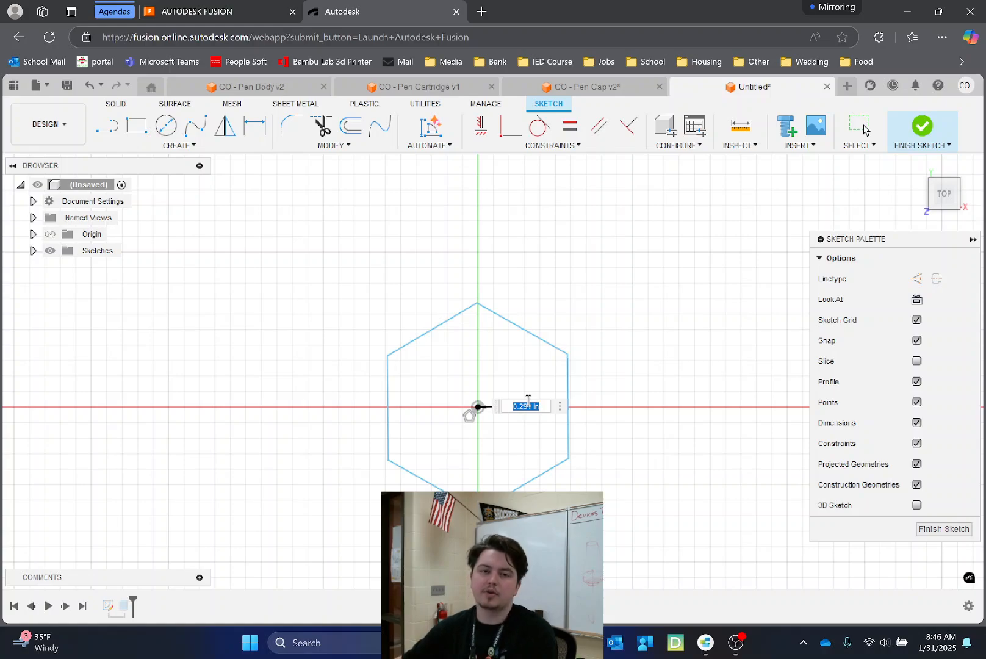
{"action": "key", "text": "Right"}
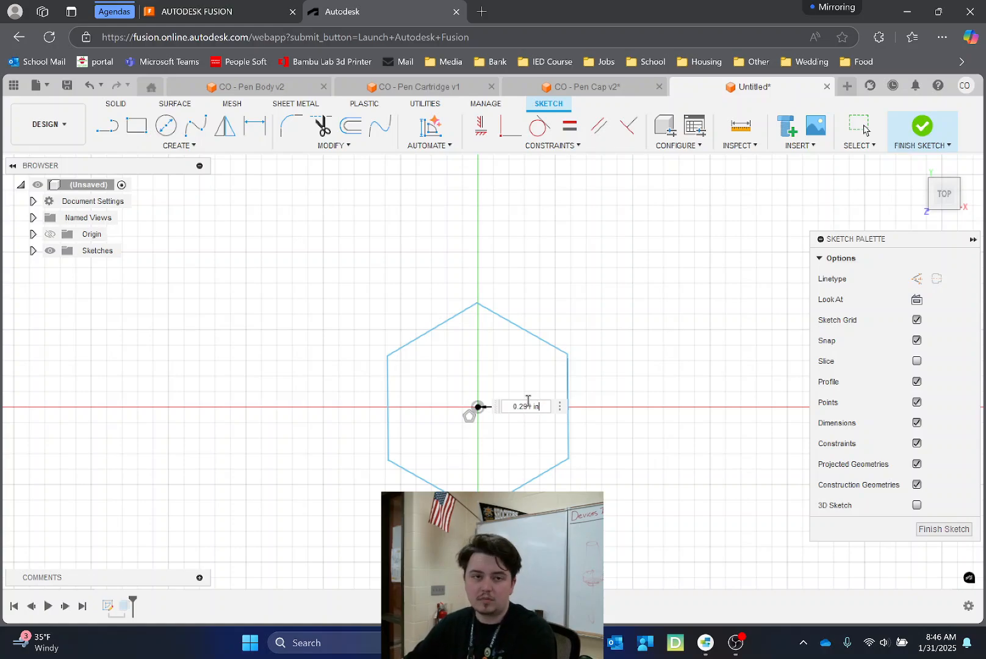
{"action": "type", "text": "/"}
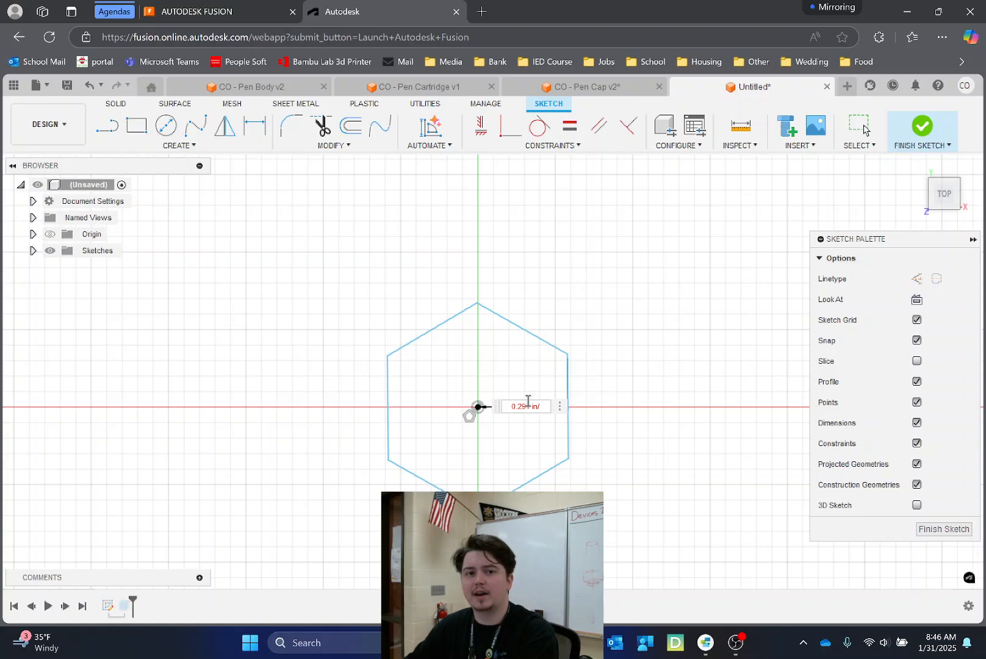
{"action": "type", "text": "2"}
{"action": "key", "text": "Return"}
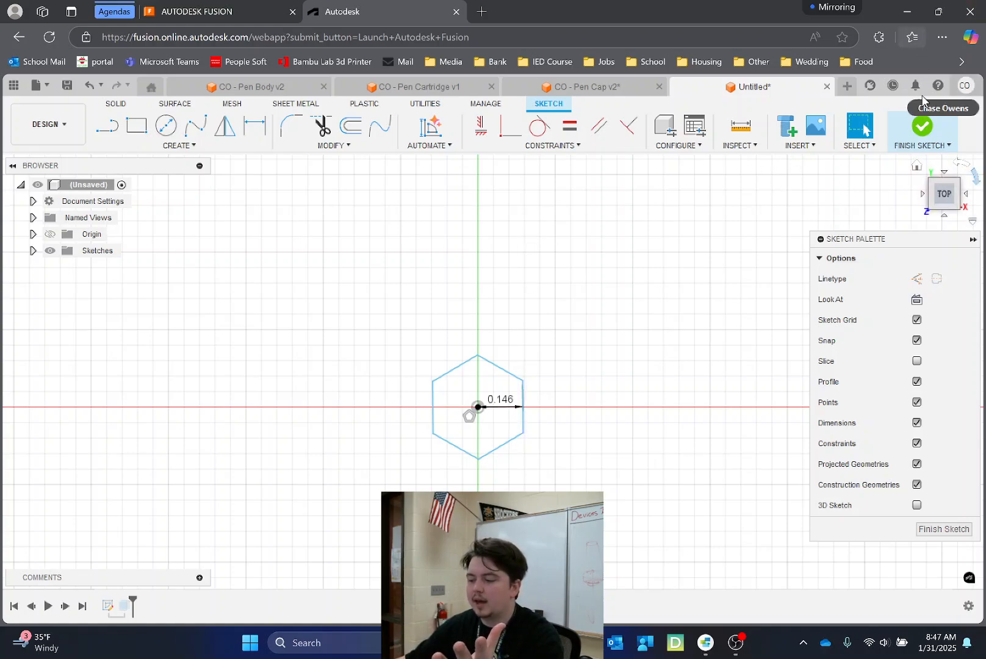
{"action": "left_click", "coordinate": [918, 128]}
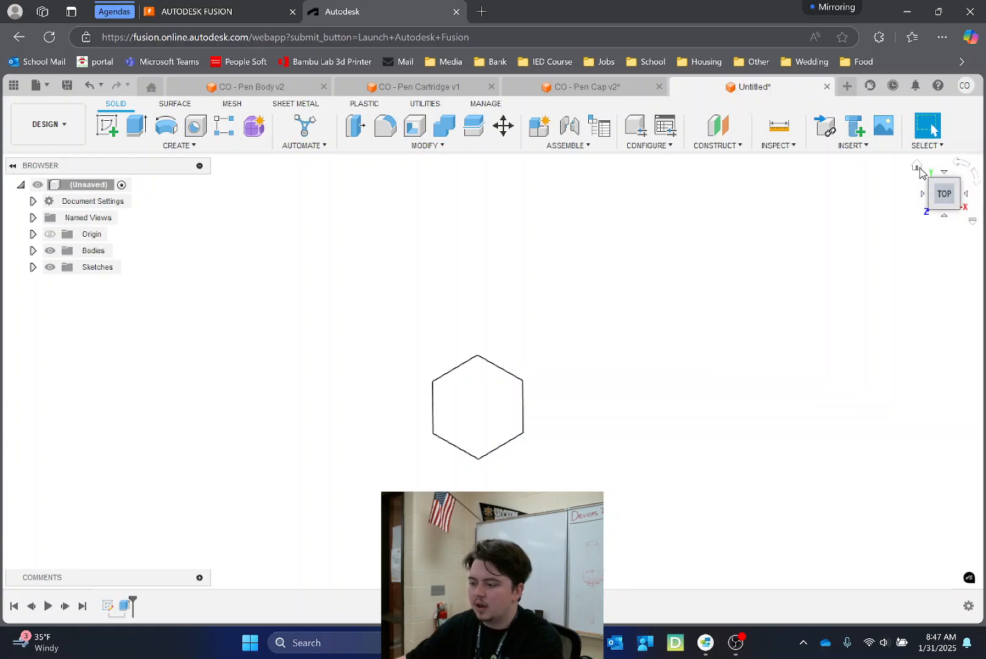
- Create an offset construction plane 0.291 in above the top face of the hexagonal body
{"action": "left_click", "coordinate": [916, 166]}
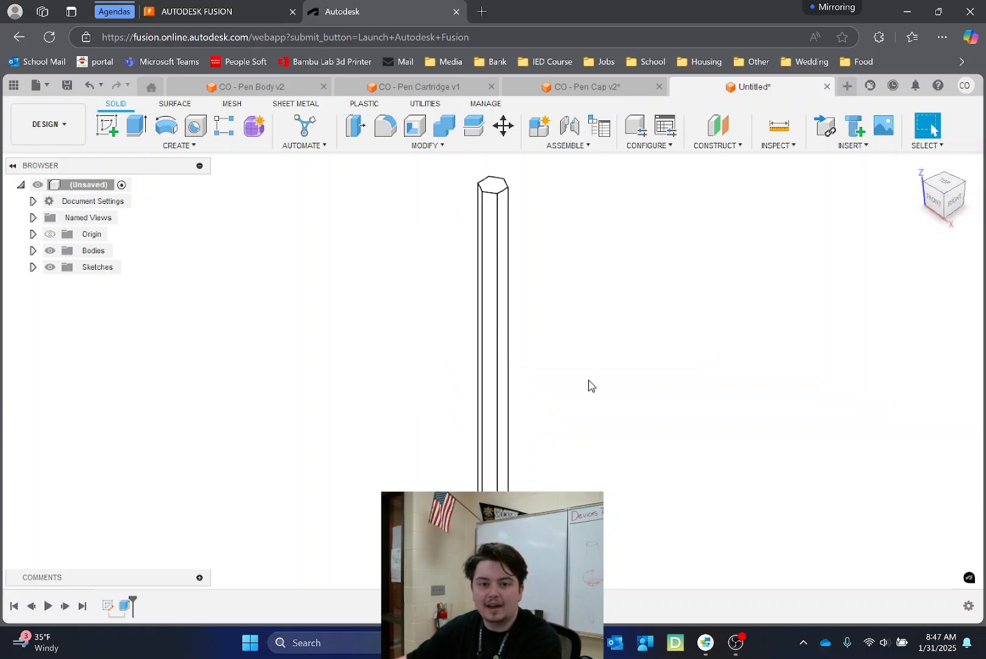
{"action": "scroll", "coordinate": [758, 413], "scroll_direction": "down", "scroll_amount": 3}
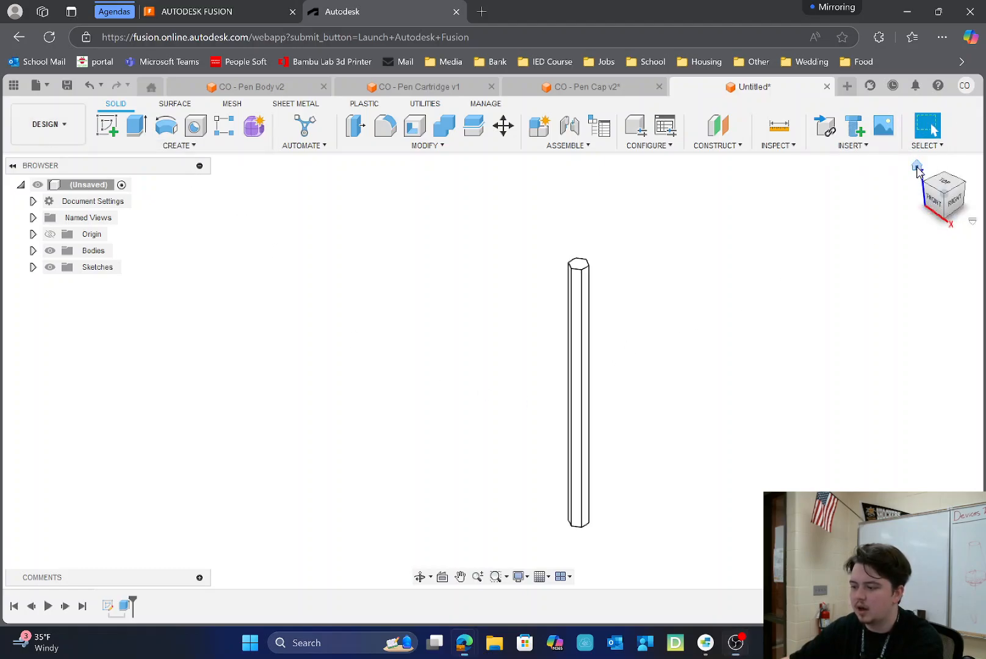
{"action": "left_click", "coordinate": [916, 166]}
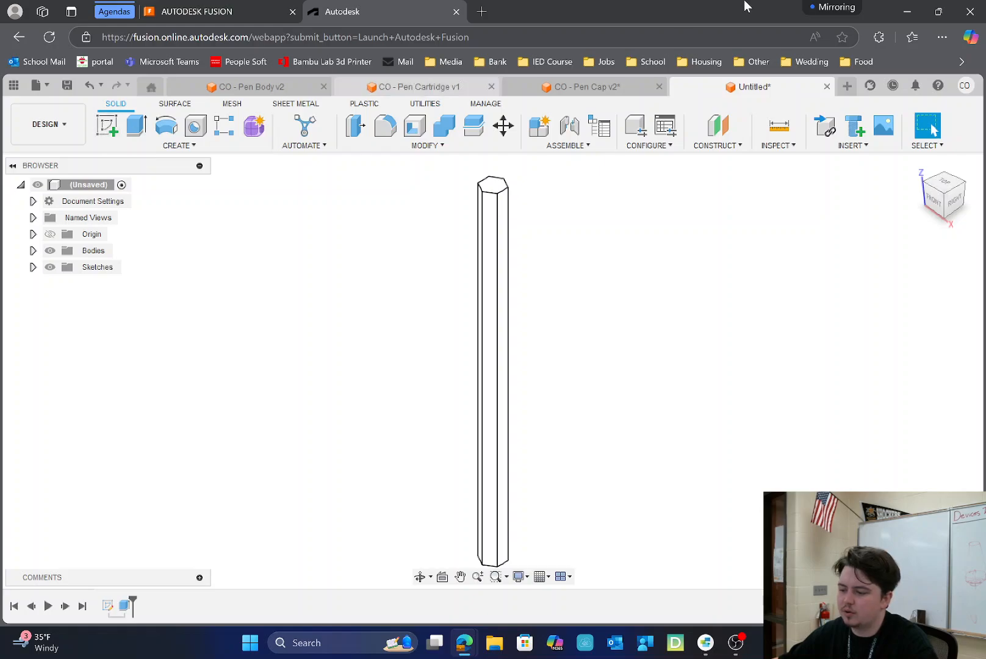
{"action": "left_click", "coordinate": [718, 125]}
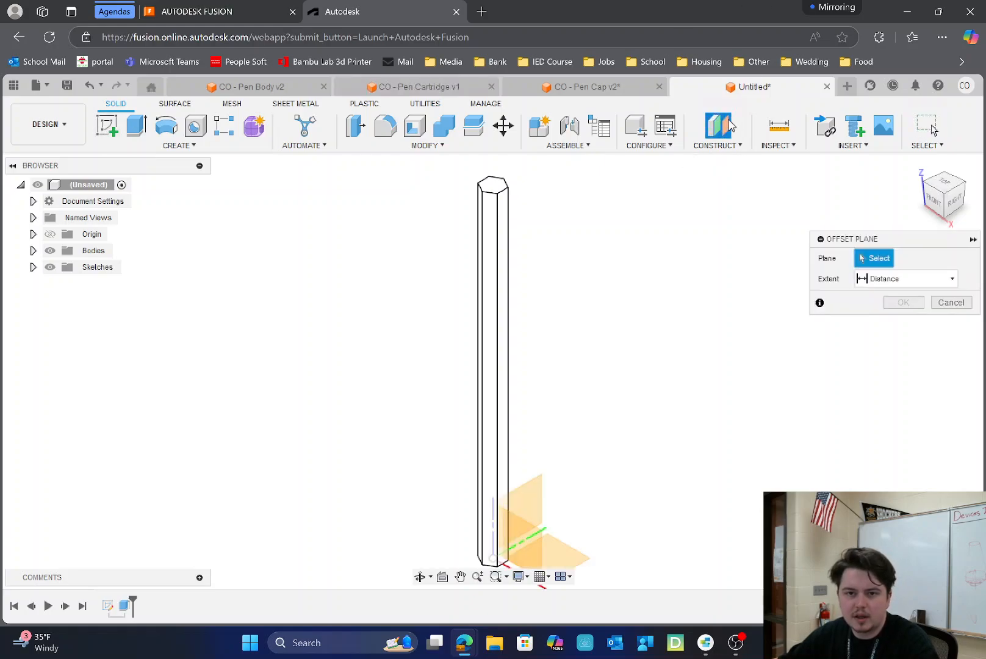
{"action": "scroll", "coordinate": [656, 348], "scroll_direction": "down", "scroll_amount": 5}
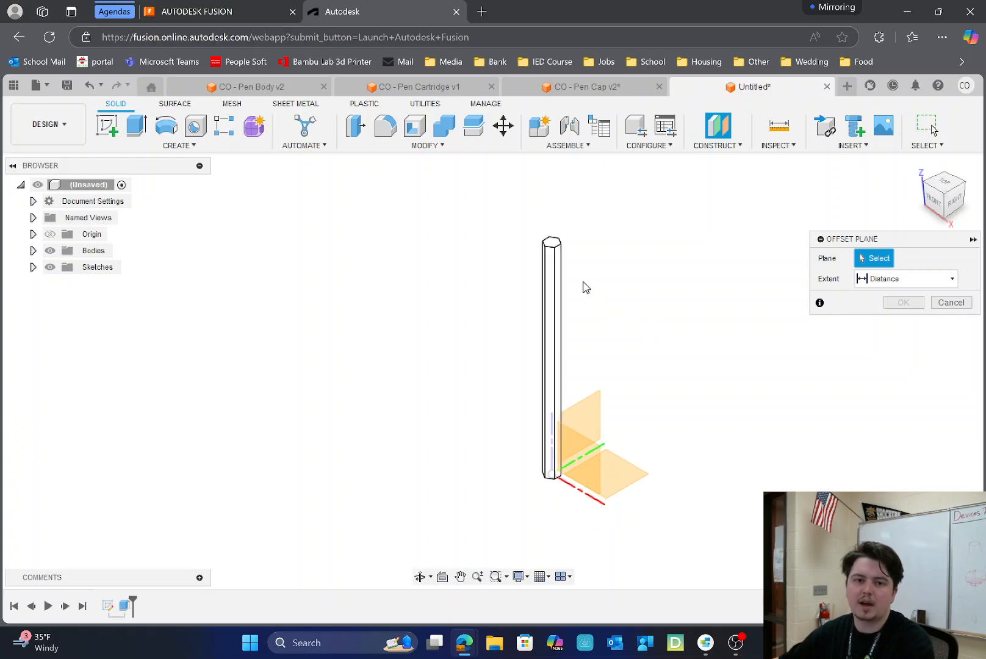
{"action": "scroll", "coordinate": [567, 263], "scroll_direction": "up", "scroll_amount": 5}
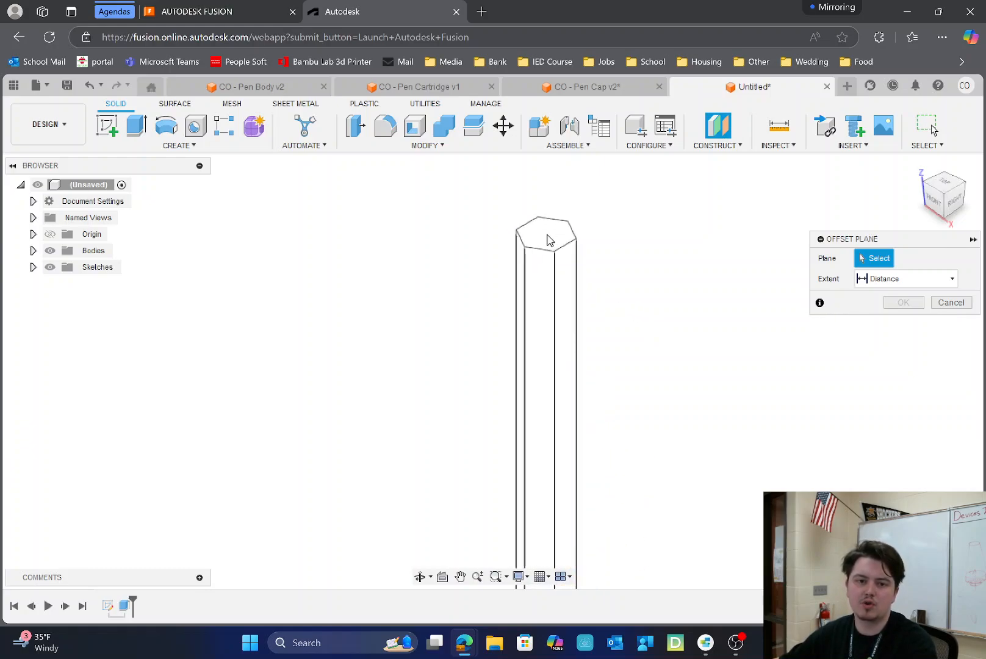
{"action": "scroll", "coordinate": [547, 238], "scroll_direction": "up", "scroll_amount": 2}
{"action": "left_click", "coordinate": [547, 231]}
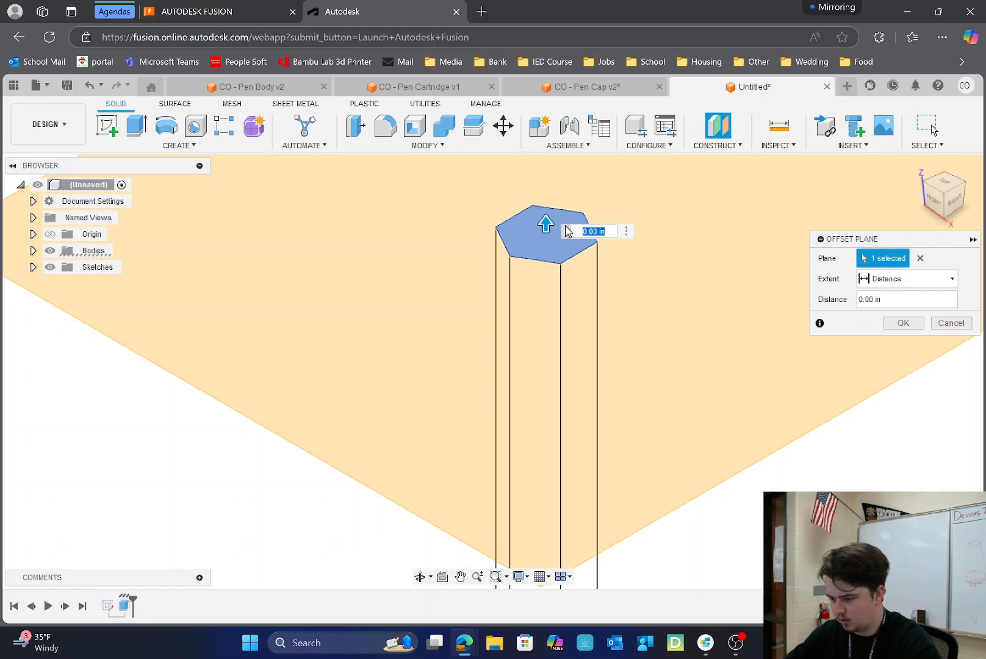
{"action": "key", "text": "BackSpace"}
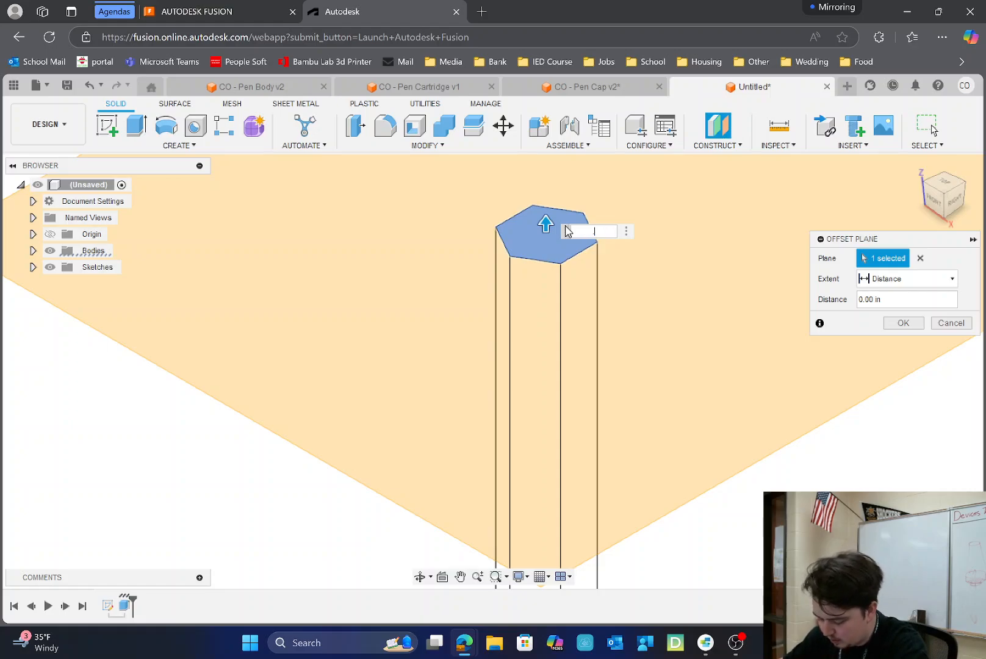
{"action": "type", "text": ".291"}
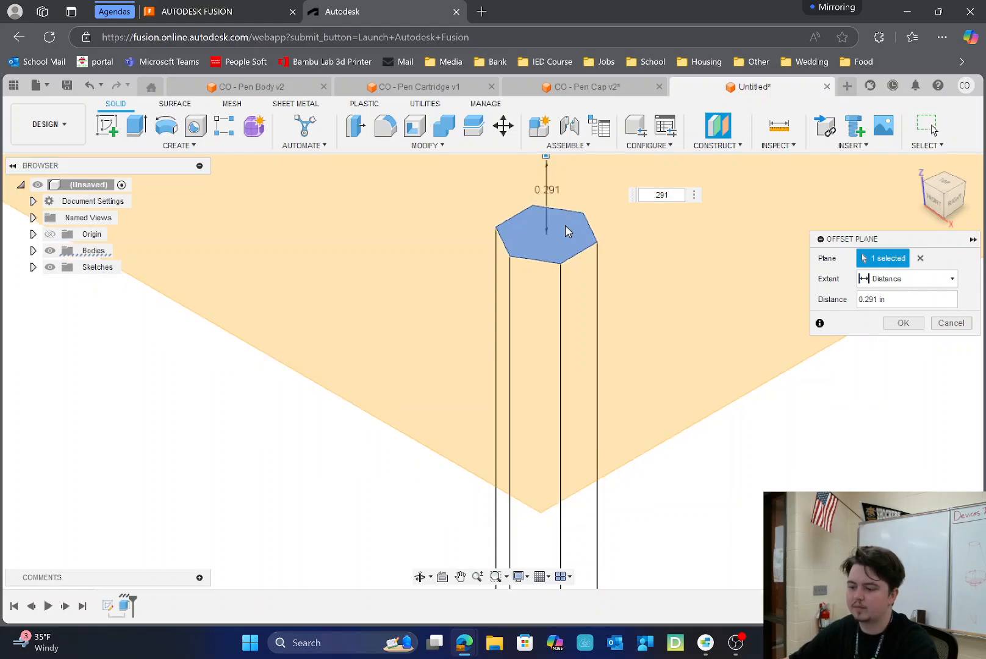
{"action": "key", "text": "Return"}
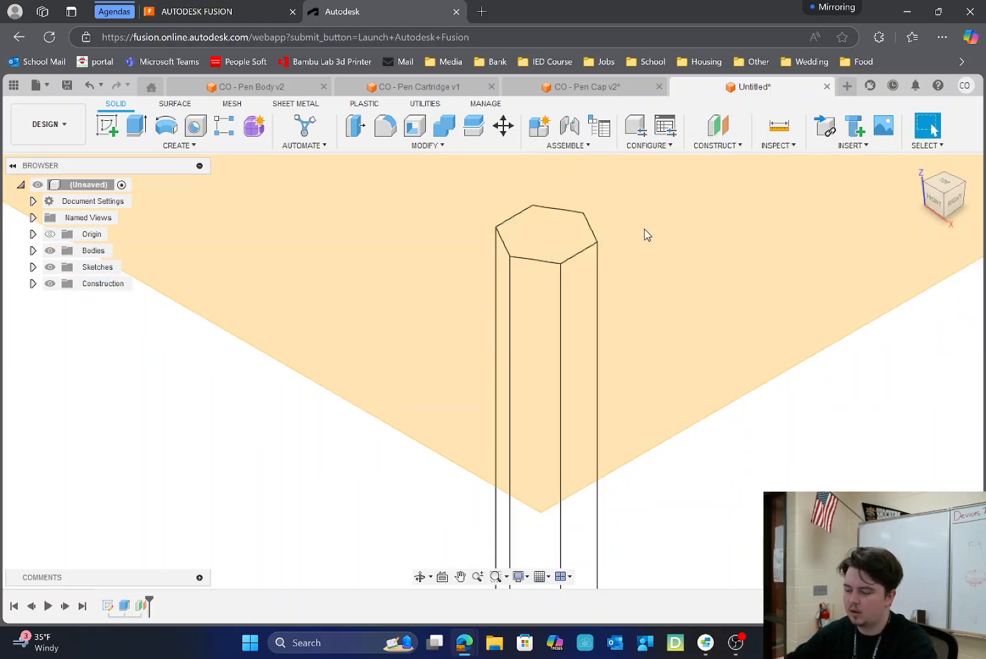
{"action": "left_click", "coordinate": [951, 206]}
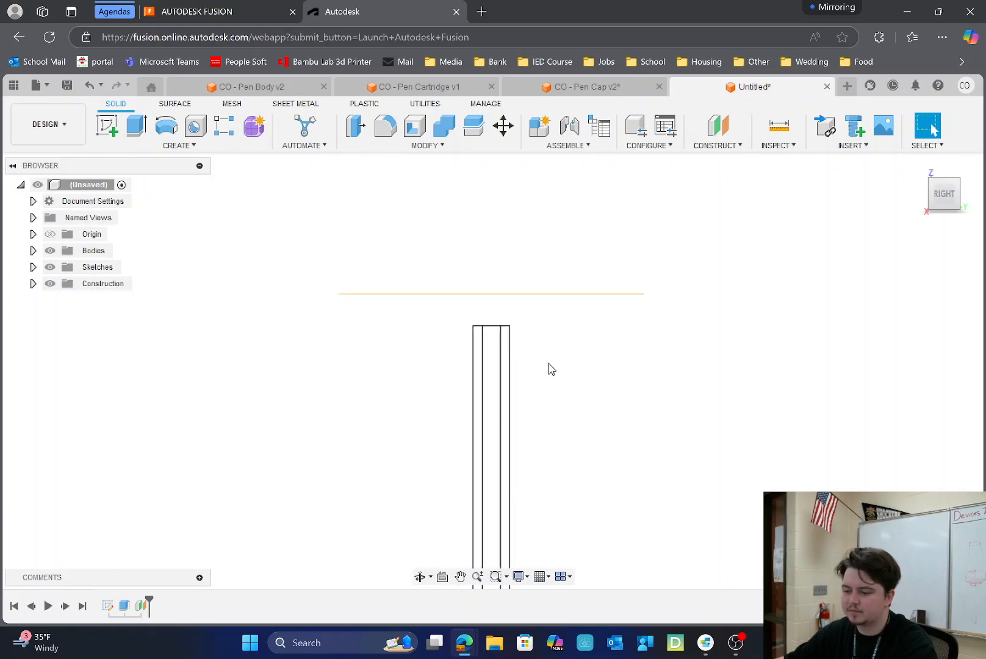
{"action": "scroll", "coordinate": [479, 312], "scroll_direction": "up", "scroll_amount": 2}
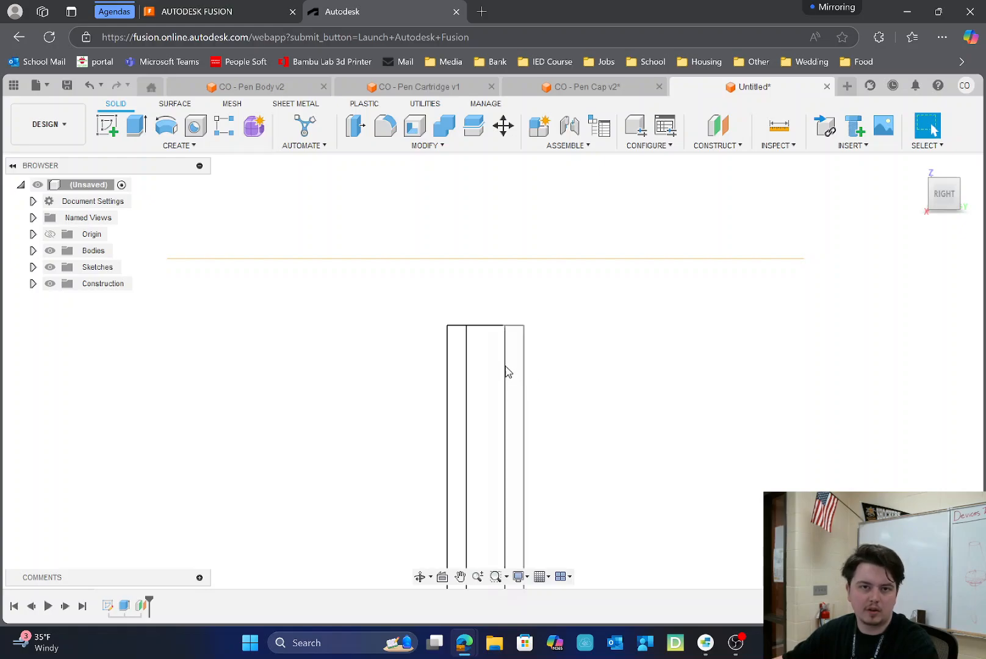
- On the offset construction plane, sketch a 0.232 in diameter circle centred on the origin and finish the sketch
{"action": "left_click", "coordinate": [916, 168]}
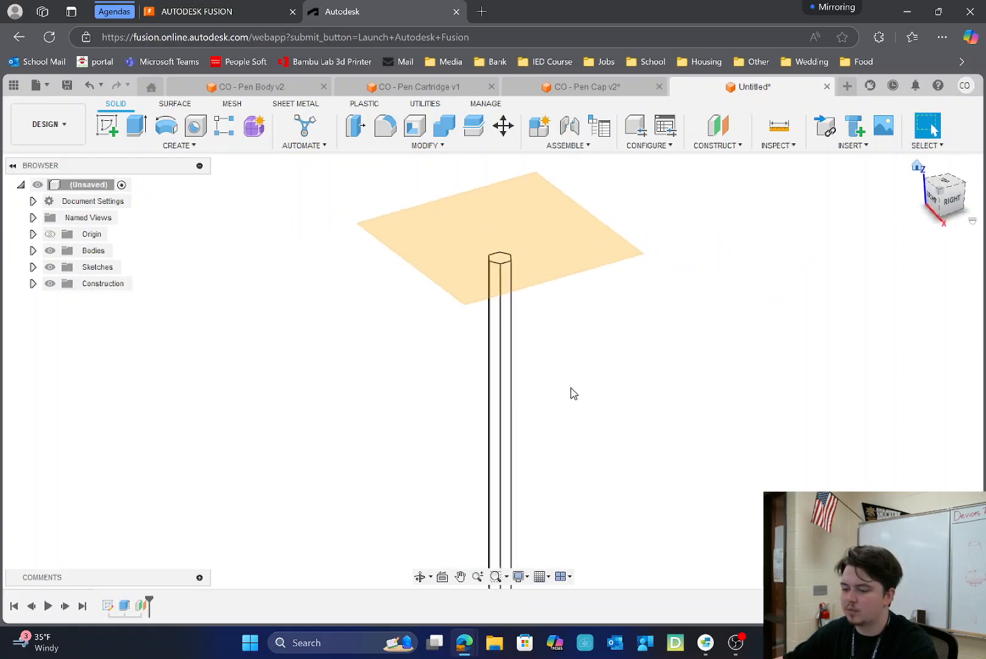
{"action": "left_click", "coordinate": [499, 216]}
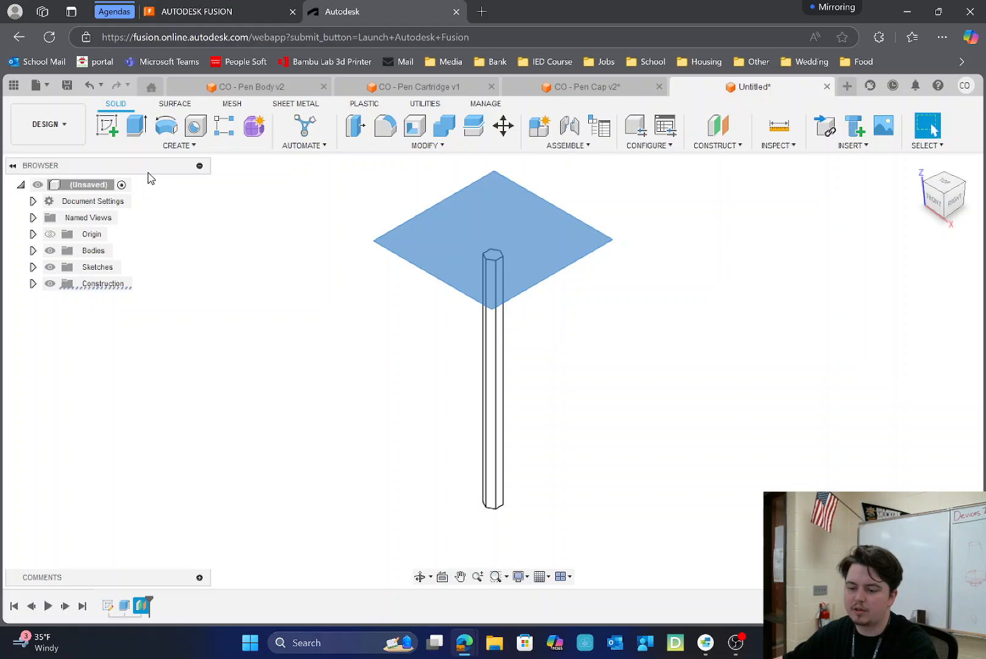
{"action": "left_click", "coordinate": [109, 125]}
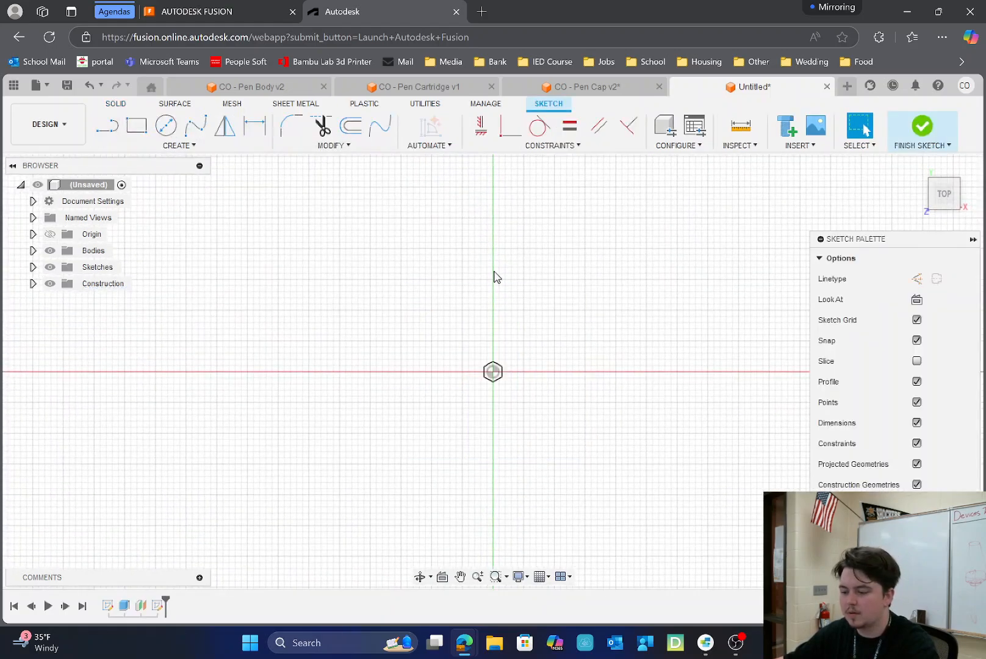
{"action": "scroll", "coordinate": [499, 396], "scroll_direction": "up", "scroll_amount": 4}
{"action": "scroll", "coordinate": [486, 367], "scroll_direction": "up", "scroll_amount": 6}
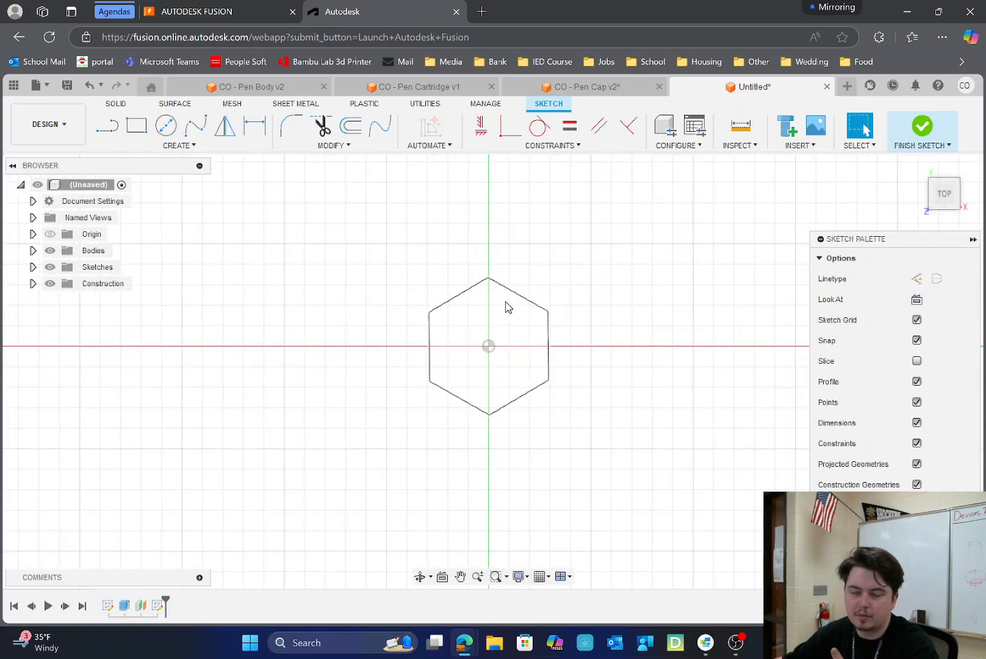
{"action": "left_click", "coordinate": [165, 125]}
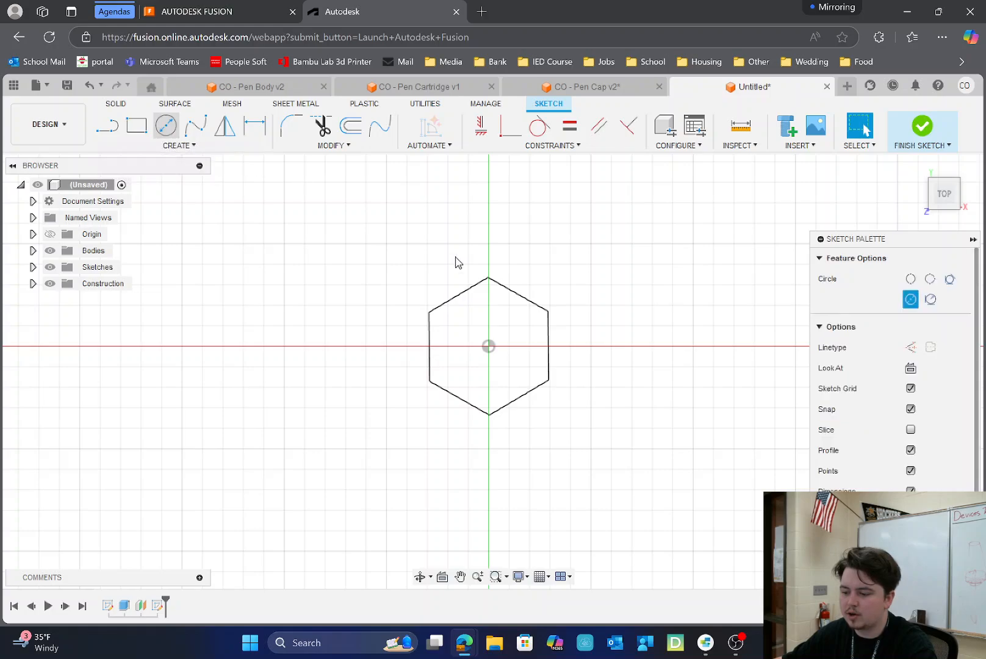
{"action": "left_click", "coordinate": [488, 347]}
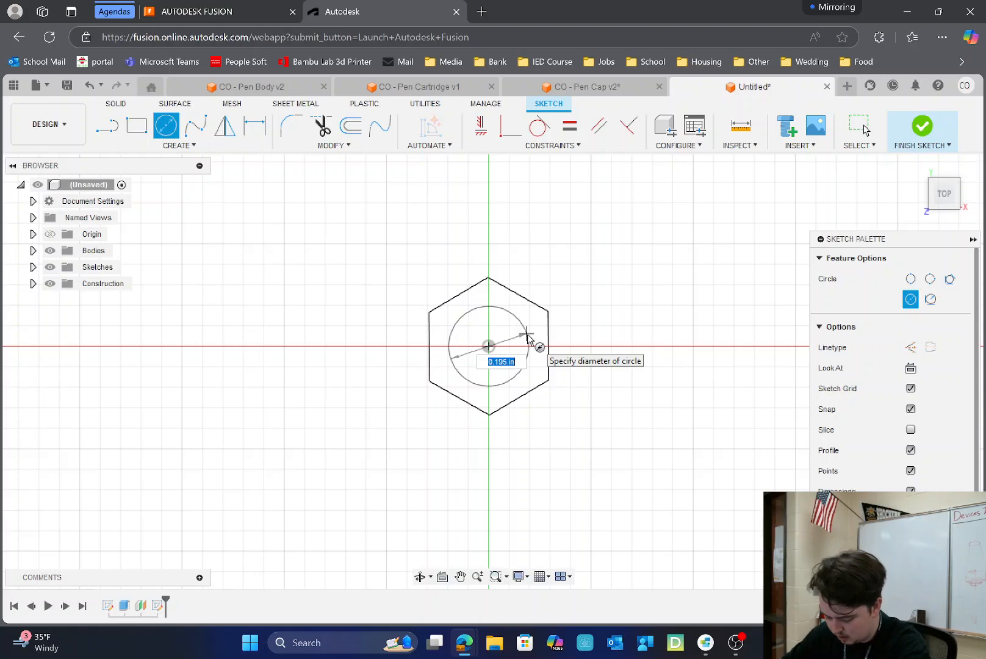
{"action": "key", "text": "BackSpace"}
{"action": "key", "text": "Tab"}
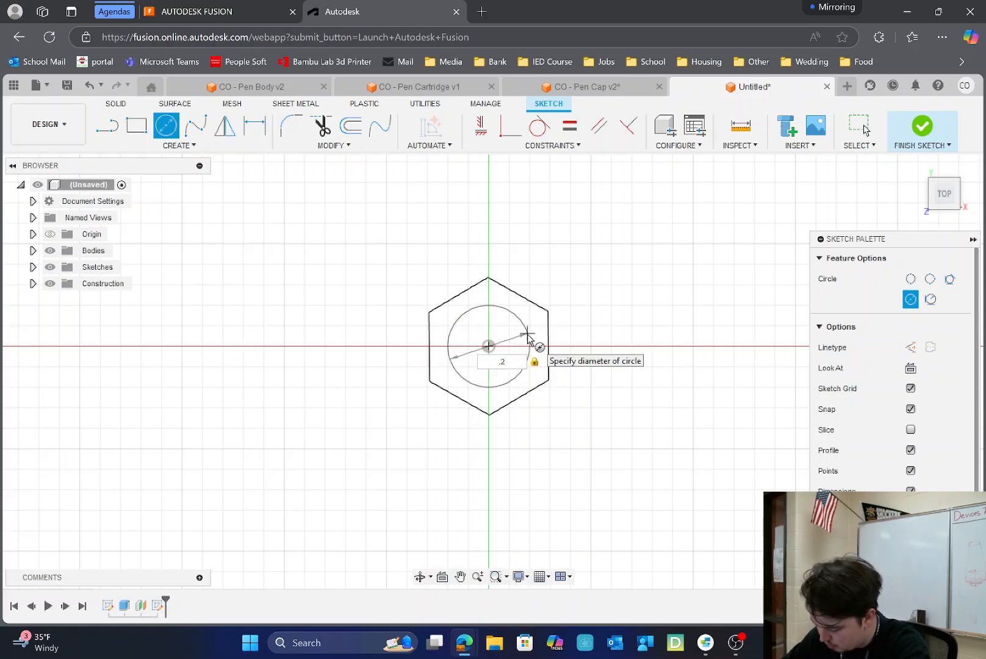
{"action": "key", "text": "Return"}
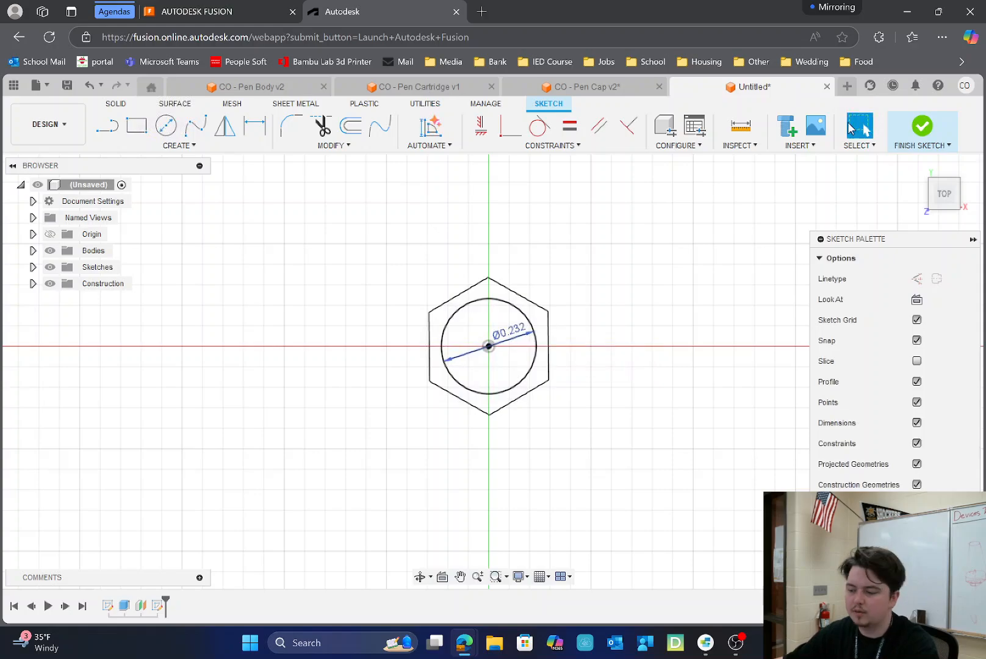
{"action": "left_click", "coordinate": [921, 127]}
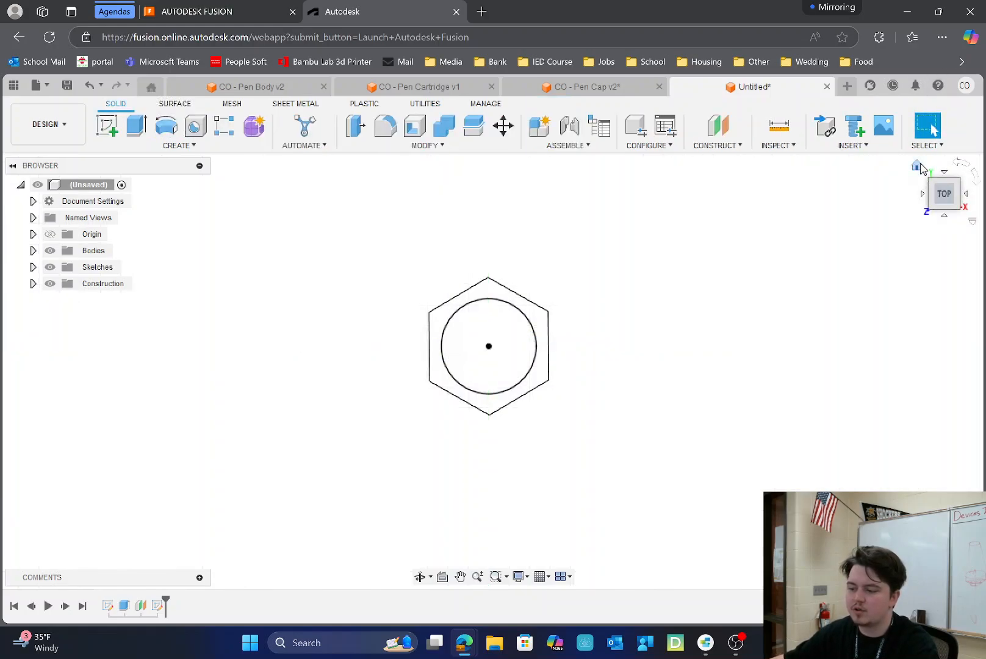
- Loft from the hexagonal body's top face to the circle profile above it, joined to the body
{"action": "left_click", "coordinate": [917, 166]}
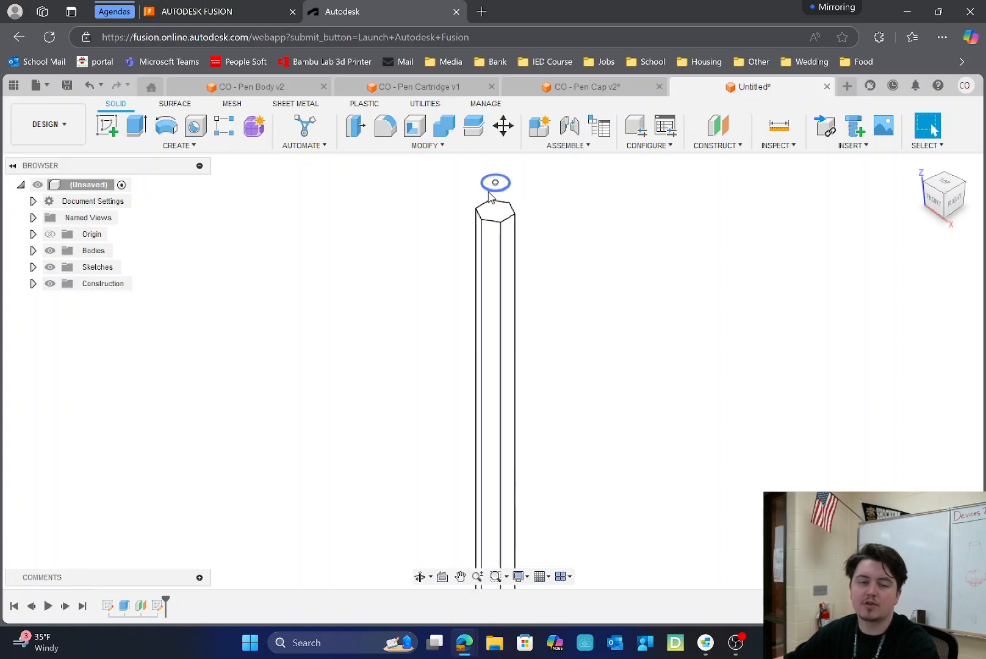
{"action": "scroll", "coordinate": [494, 193], "scroll_direction": "up", "scroll_amount": 5}
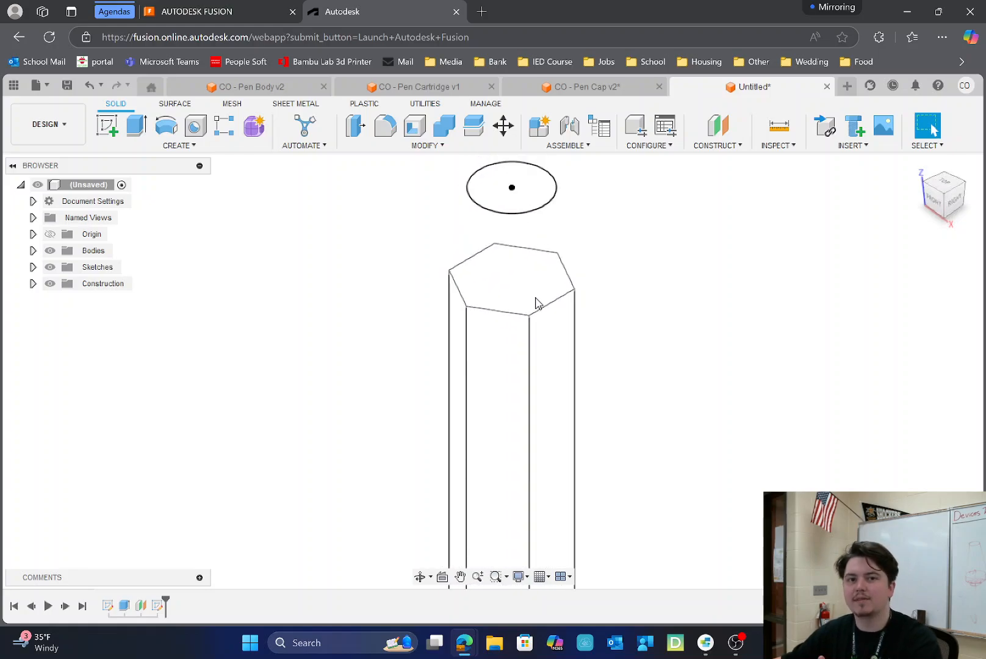
{"action": "scroll", "coordinate": [541, 183], "scroll_direction": "up", "scroll_amount": 3}
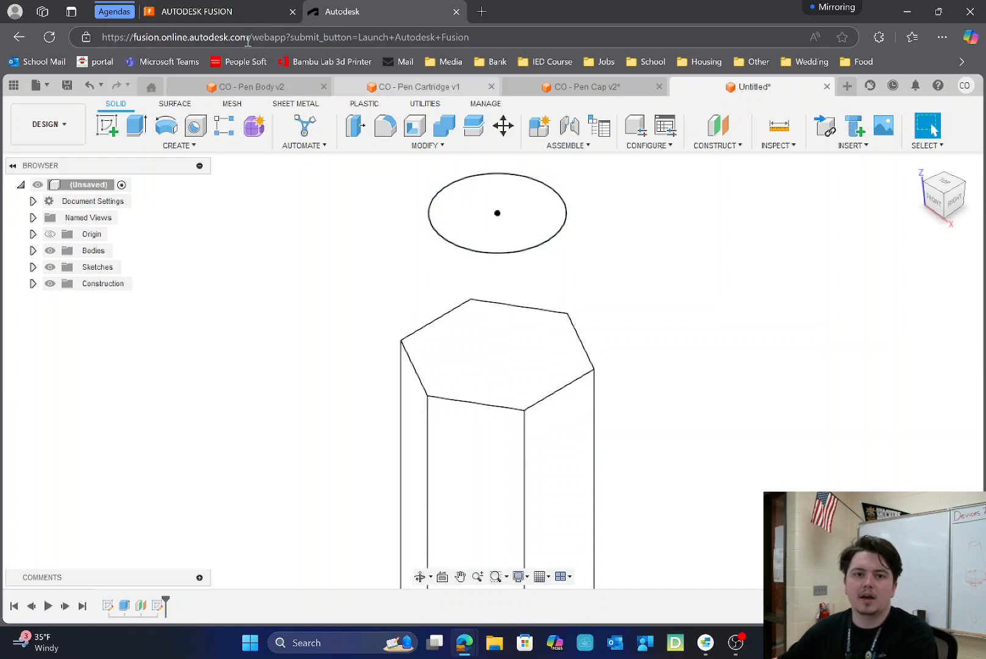
{"action": "left_click", "coordinate": [251, 150]}
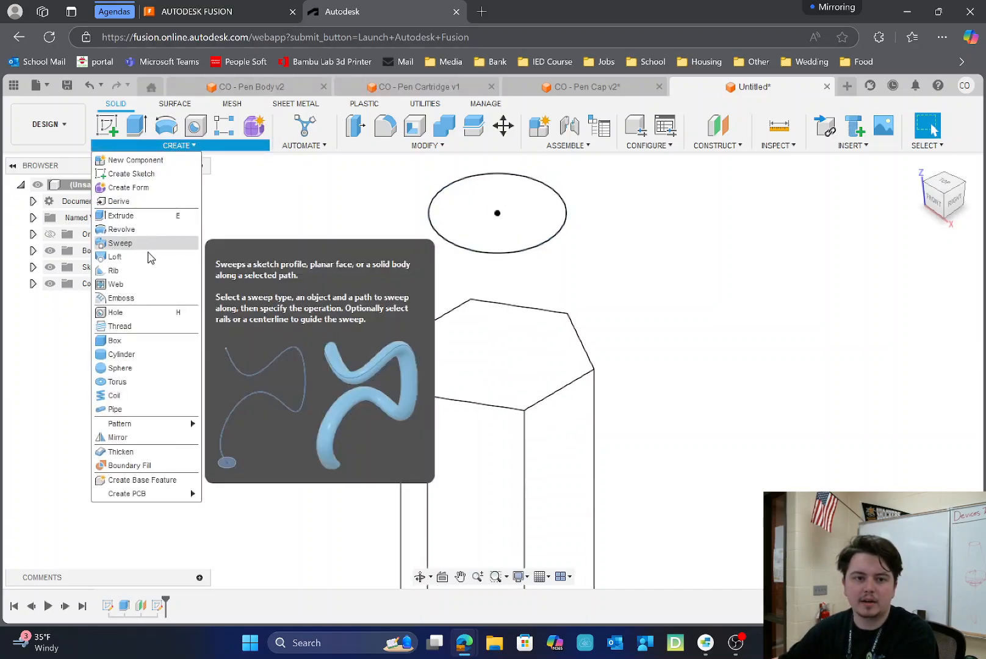
{"action": "left_click", "coordinate": [152, 262]}
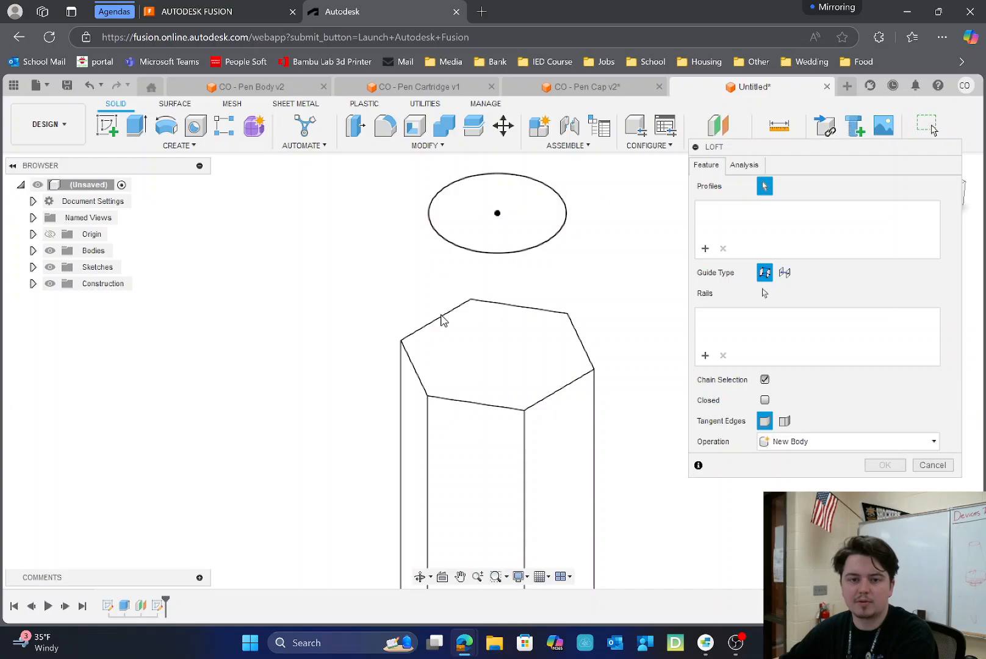
{"action": "left_click", "coordinate": [459, 347]}
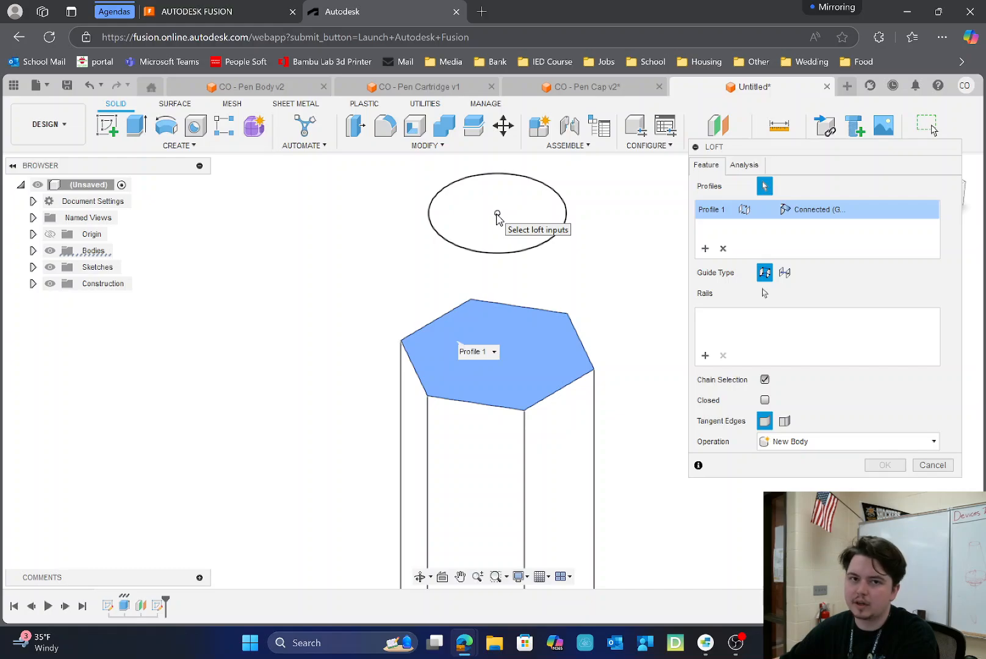
{"action": "left_click", "coordinate": [497, 214]}
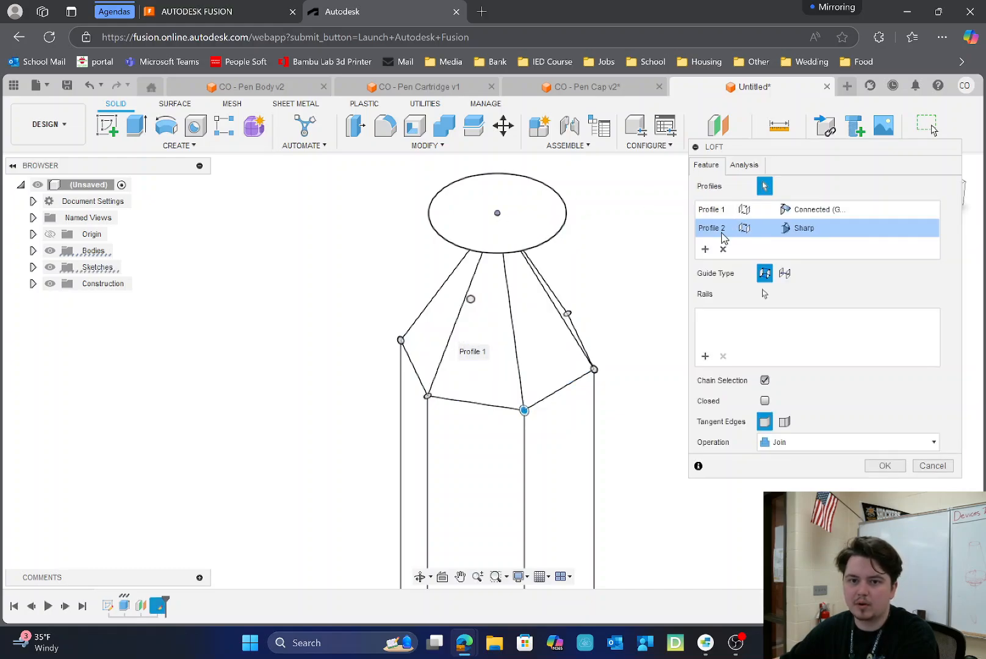
{"action": "left_click", "coordinate": [723, 250]}
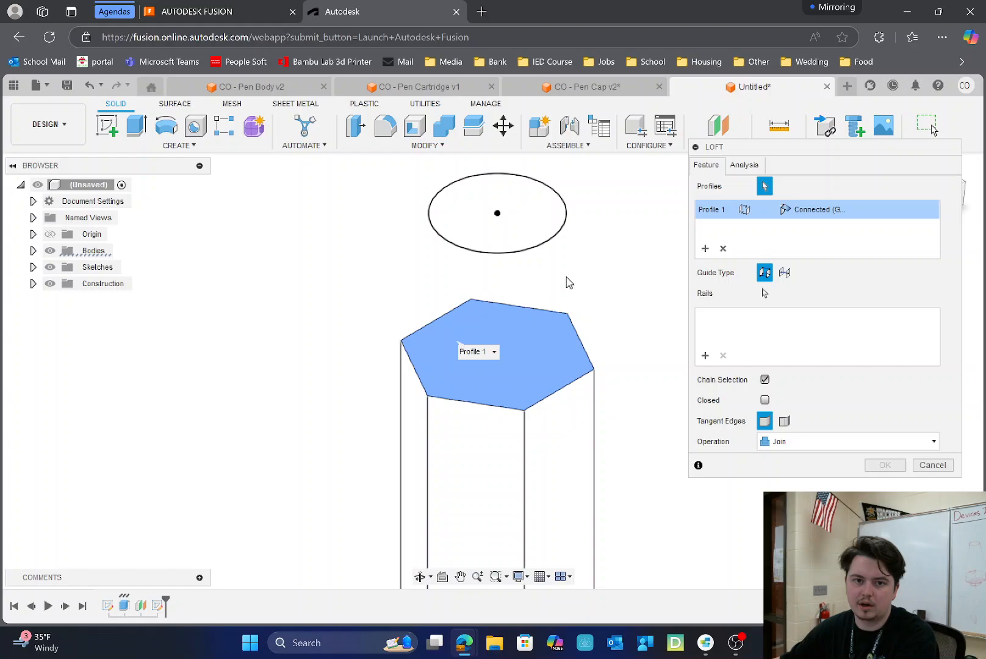
{"action": "left_click", "coordinate": [459, 235]}
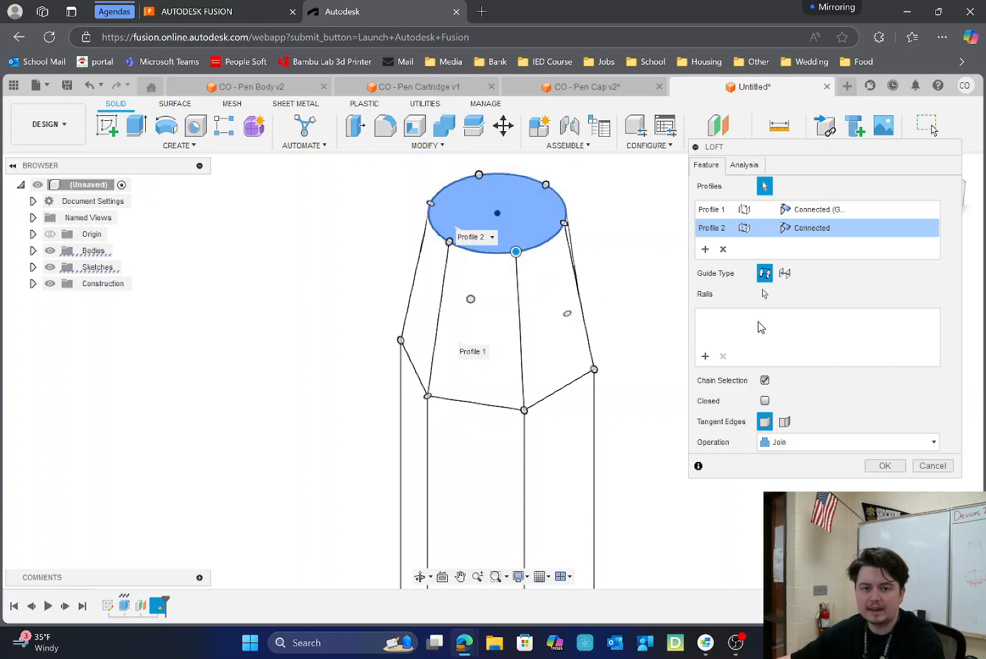
{"action": "left_click", "coordinate": [884, 466]}
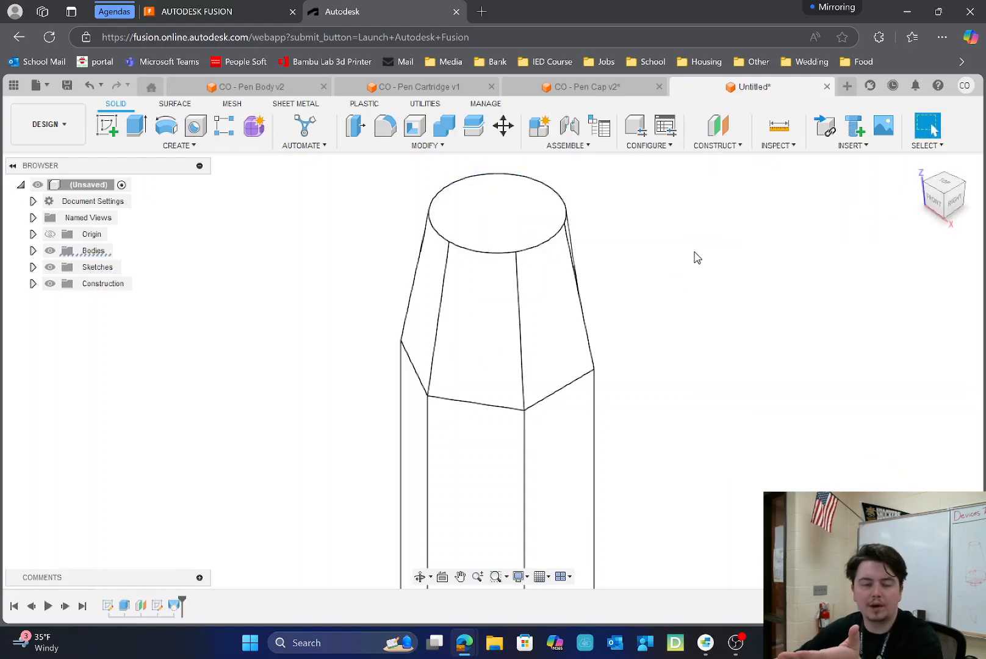
- Shell the body with a 0.040 in inside thickness, removing the circular face at the tapered end
{"action": "left_click", "coordinate": [416, 128]}
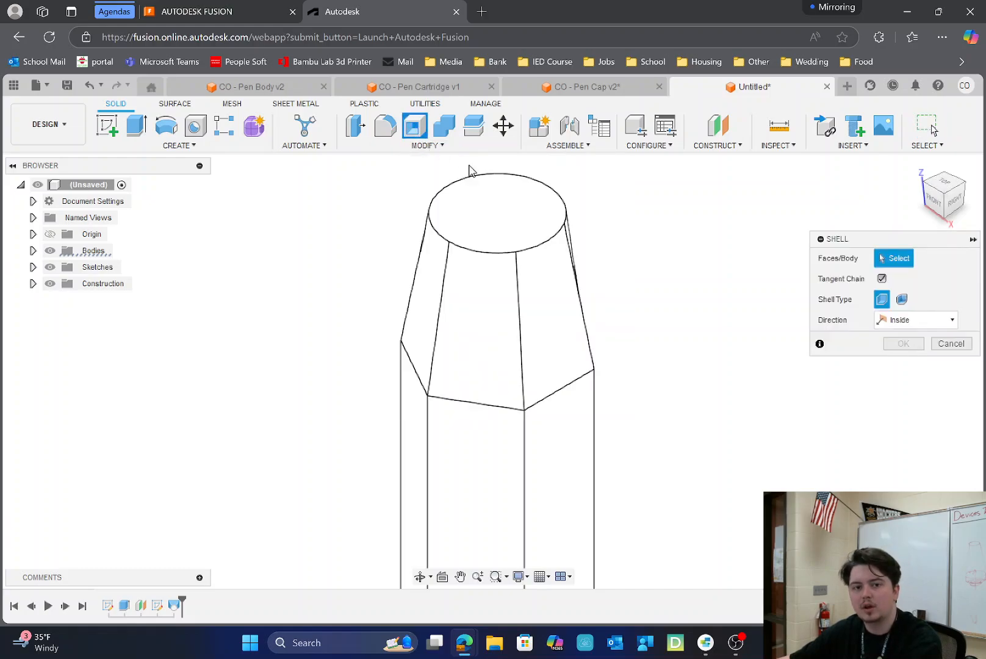
{"action": "left_click", "coordinate": [521, 212]}
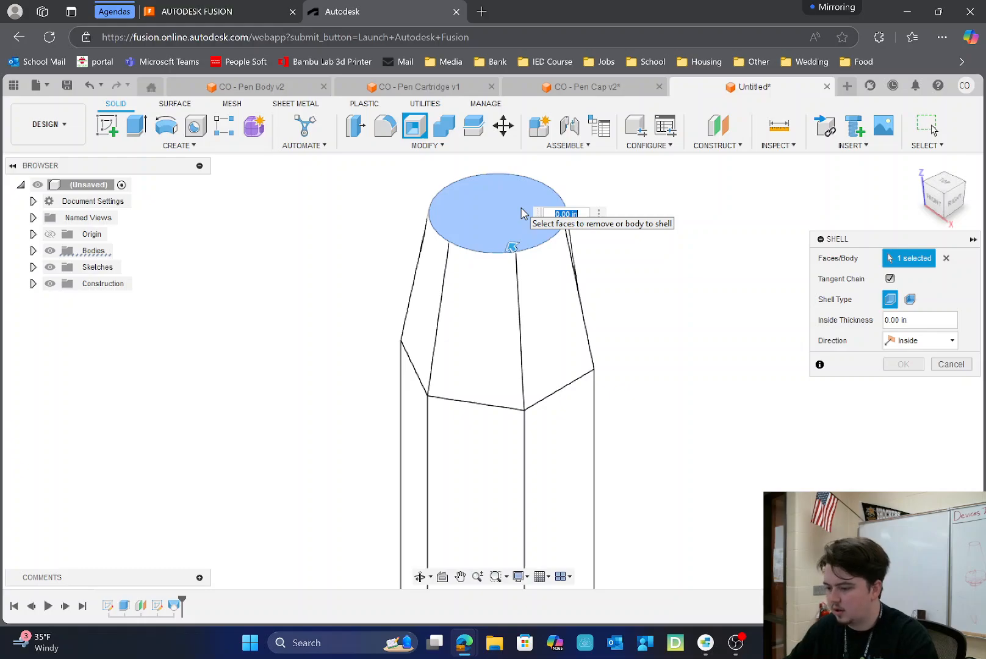
{"action": "type", "text": "0.040"}
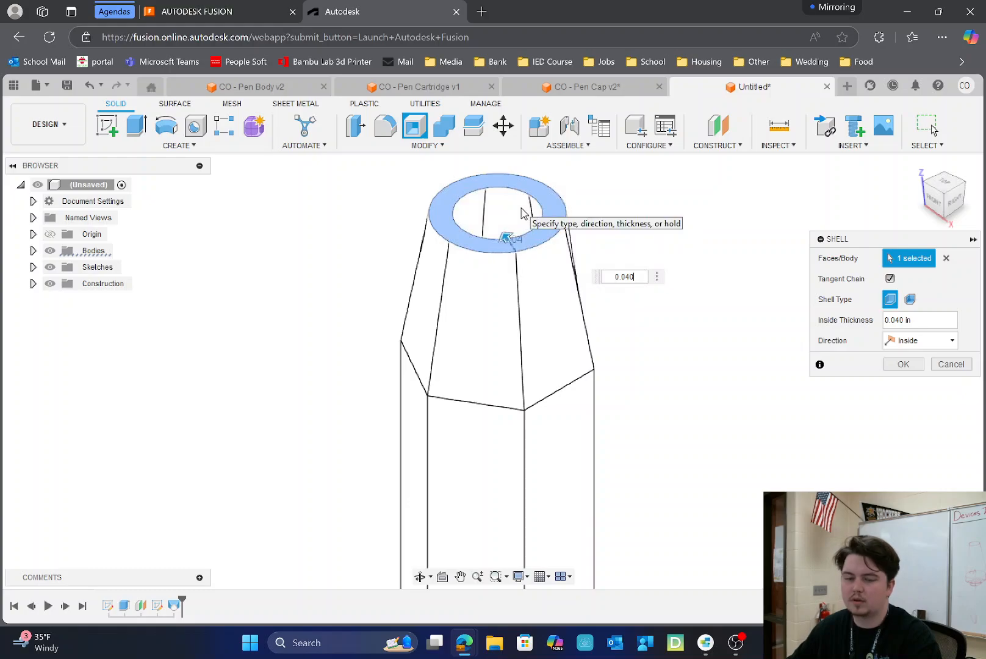
{"action": "key", "text": "Return"}
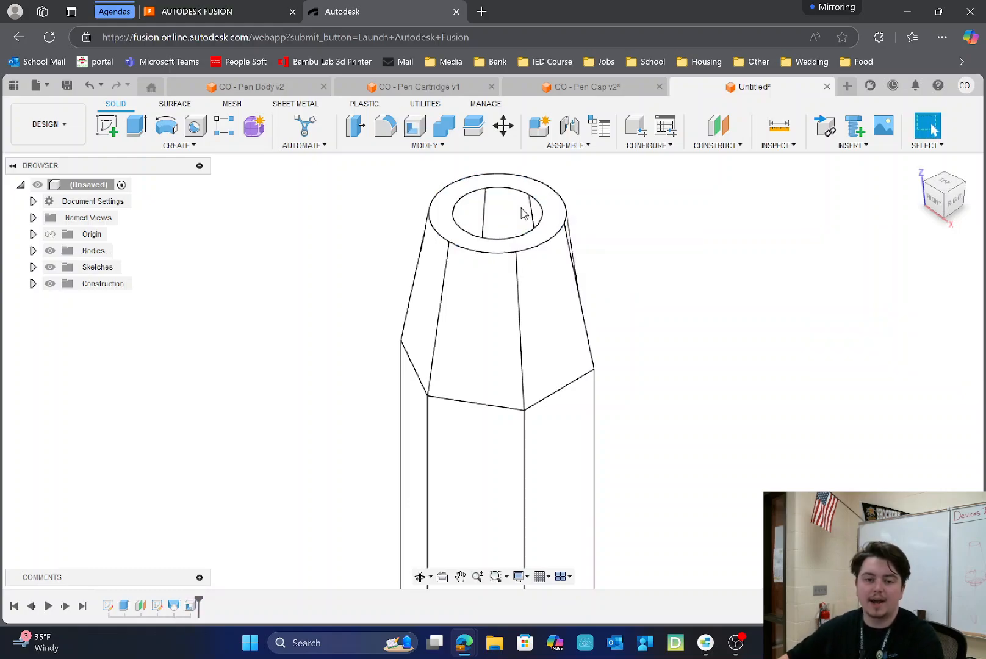
{"action": "left_click", "coordinate": [522, 214]}
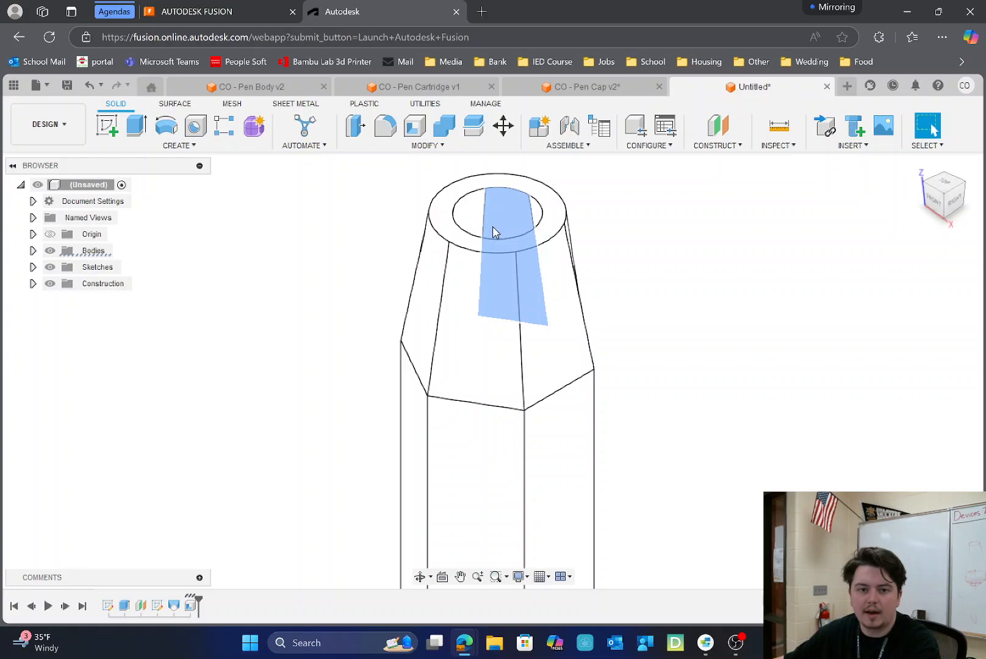
{"action": "scroll", "coordinate": [492, 226], "scroll_direction": "down", "scroll_amount": 5}
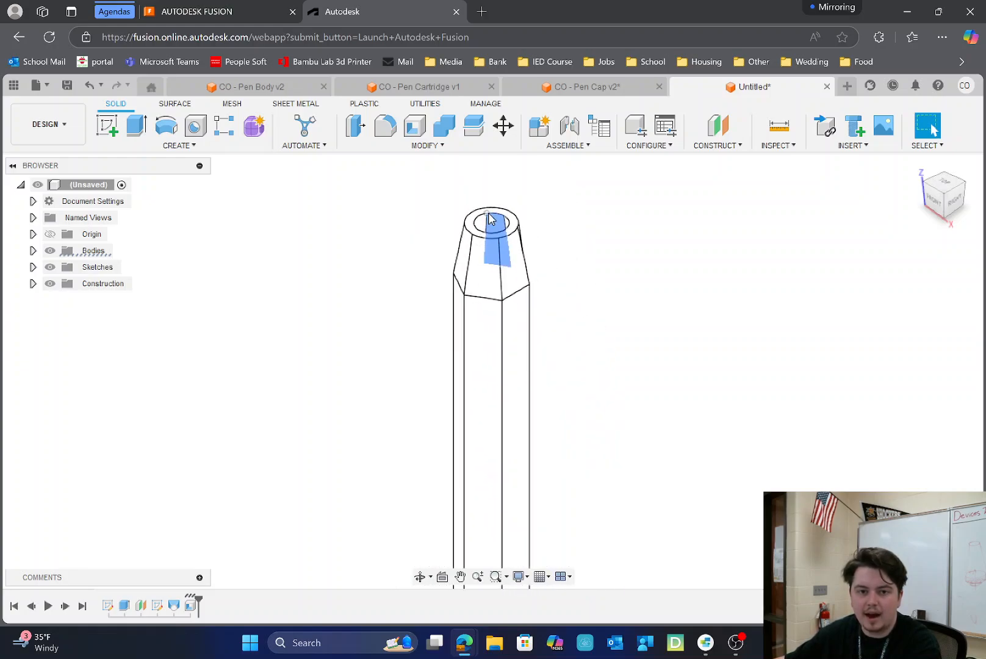
{"action": "scroll", "coordinate": [490, 218], "scroll_direction": "down", "scroll_amount": 2}
{"action": "scroll", "coordinate": [526, 190], "scroll_direction": "down", "scroll_amount": 3}
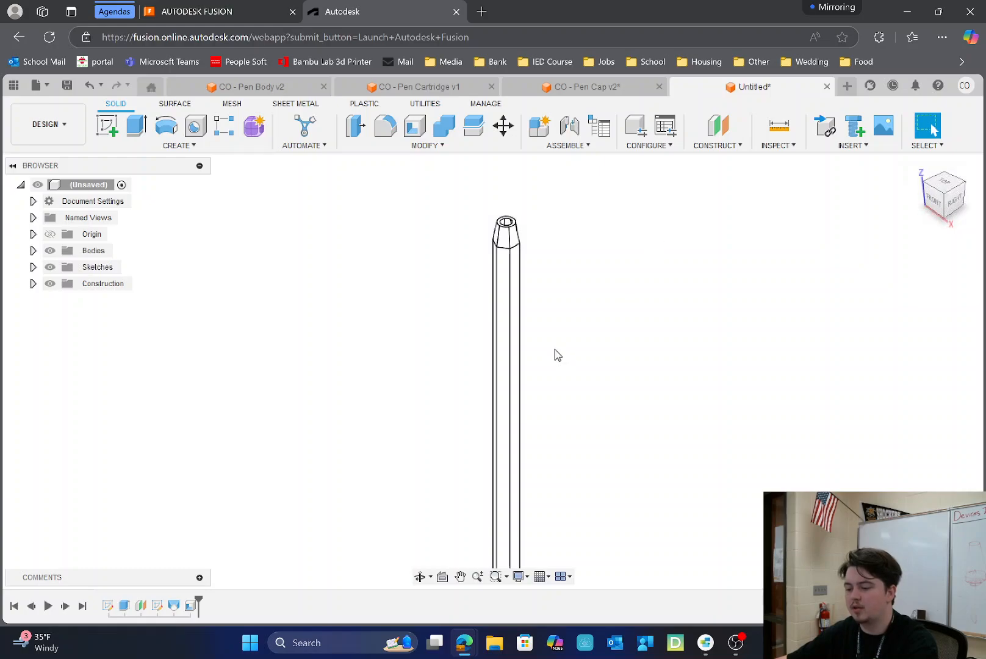
{"action": "scroll", "coordinate": [556, 355], "scroll_direction": "down", "scroll_amount": 2}
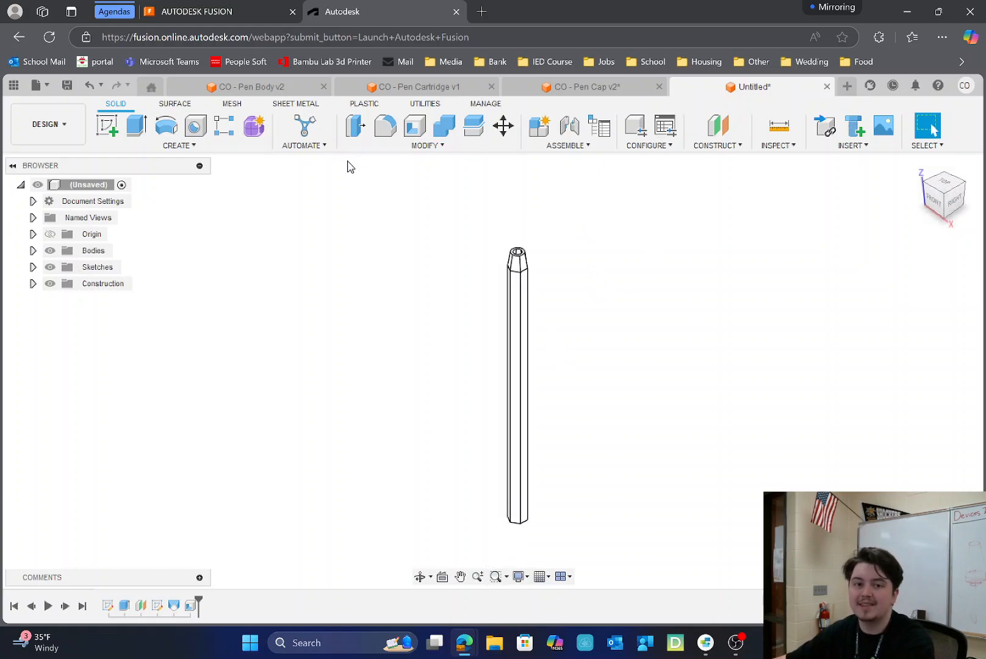
- Save the design as "CO - Pen Body" in the Default Project
{"action": "left_click", "coordinate": [67, 89]}
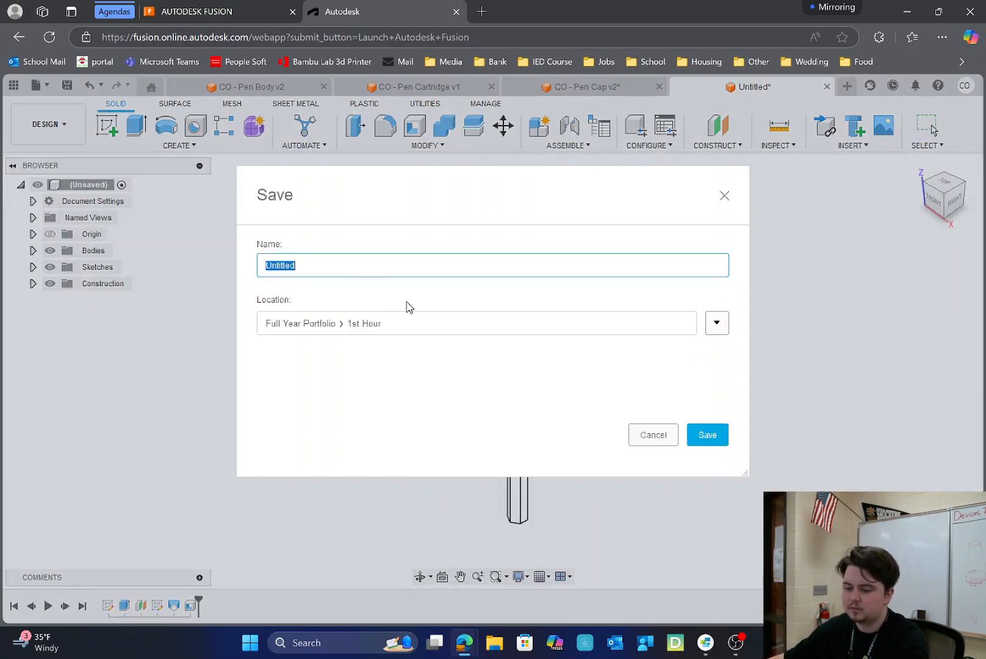
{"action": "left_click", "coordinate": [716, 322]}
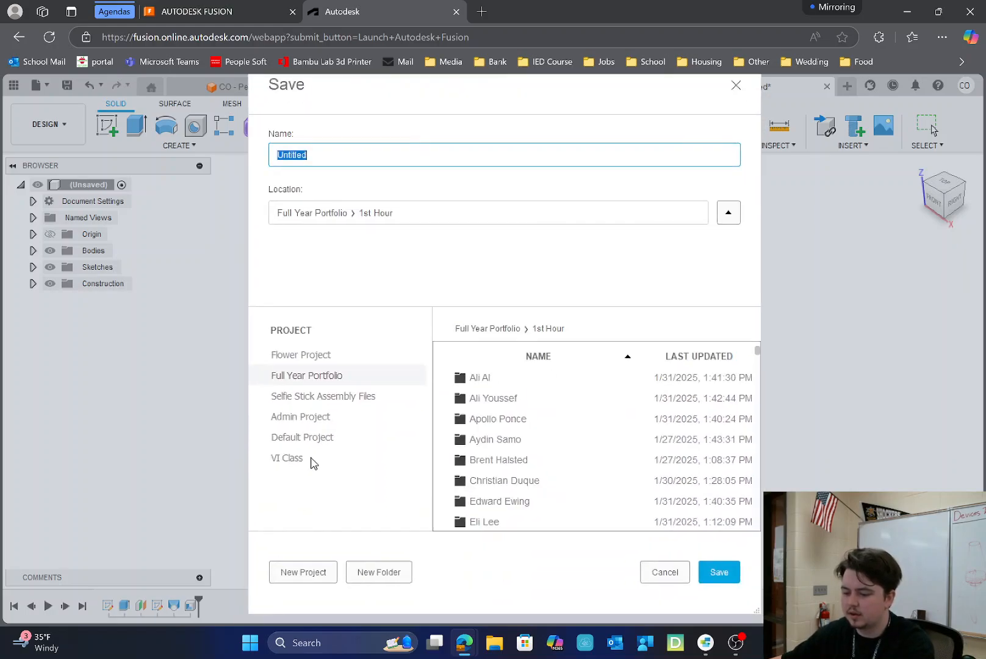
{"action": "left_click", "coordinate": [317, 440]}
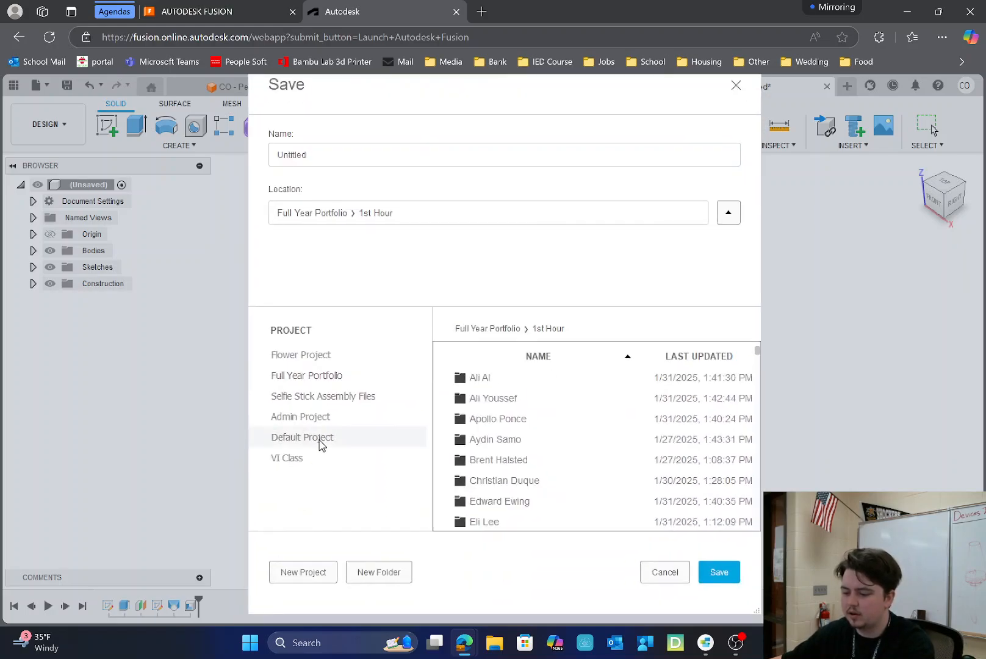
{"action": "left_click", "coordinate": [391, 148]}
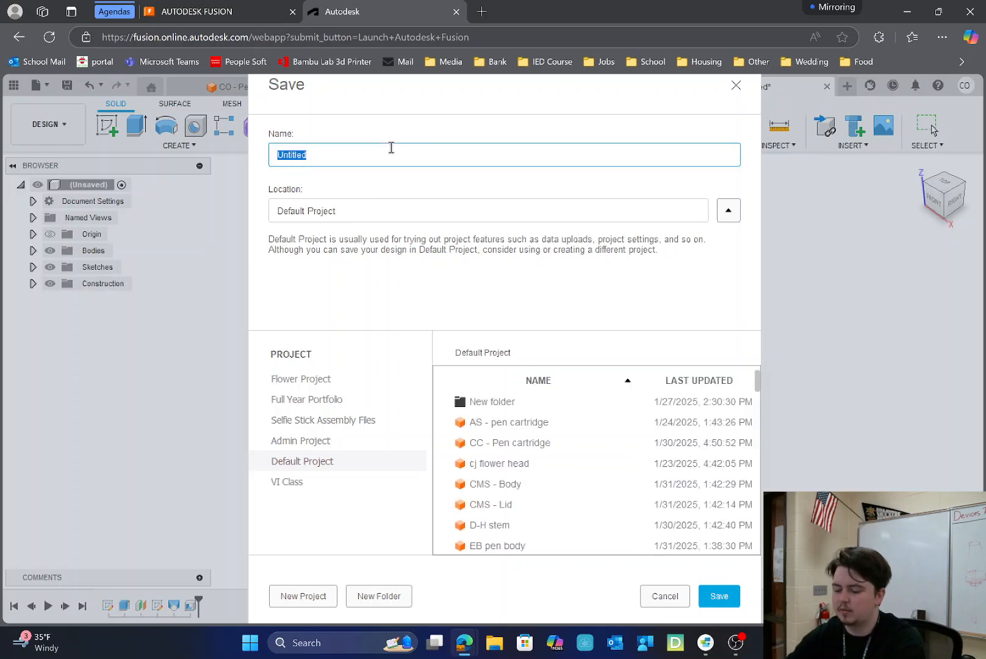
{"action": "type", "text": "CO - Pen Body"}
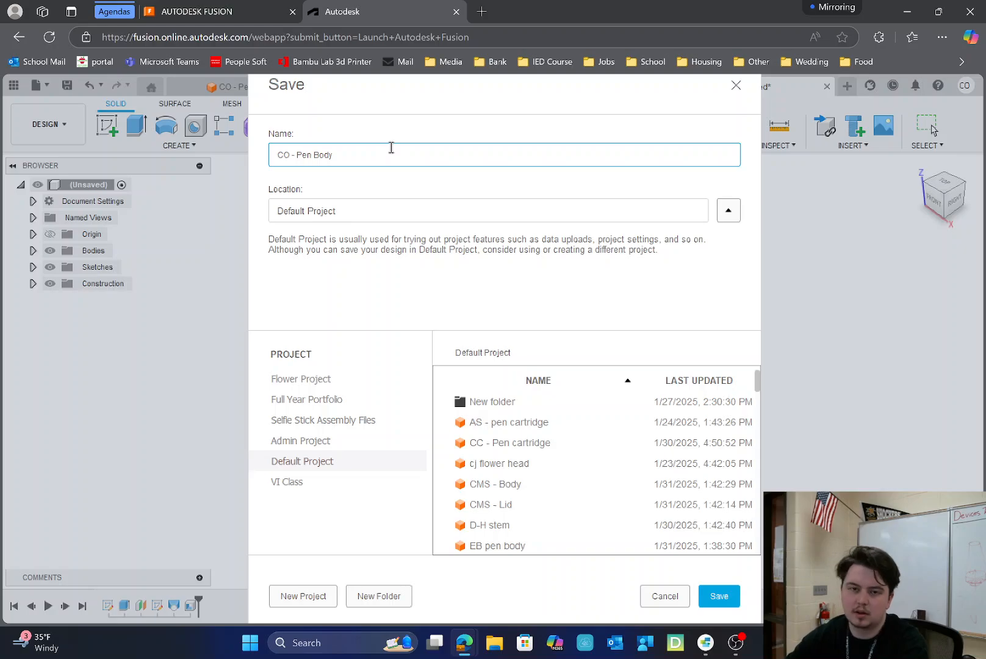
{"action": "key", "text": "Return"}
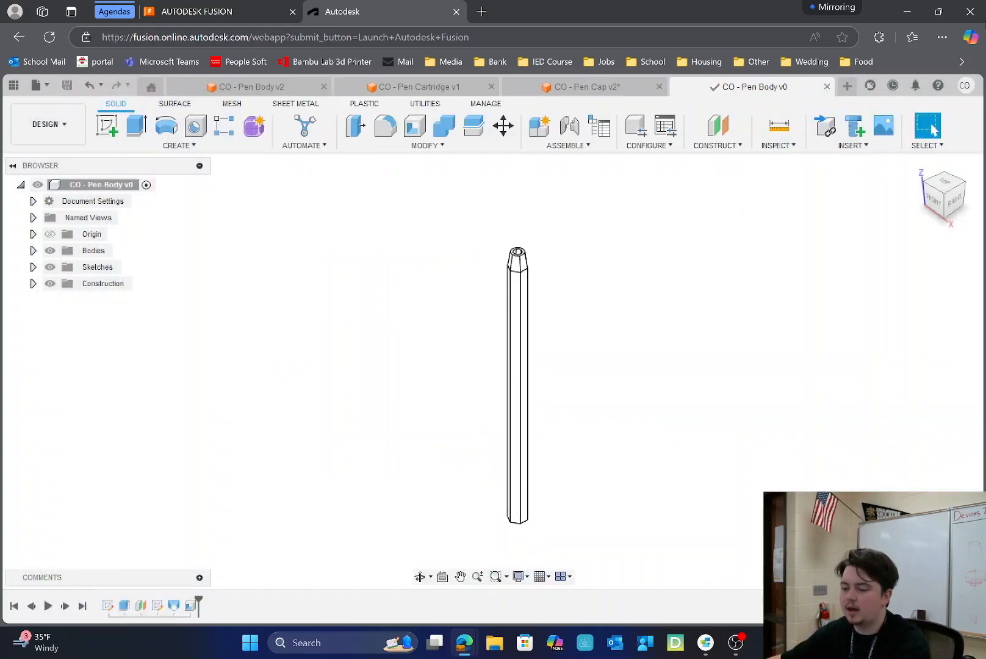
- Create a new design and start a sketch on the front (XZ) plane
{"action": "left_click", "coordinate": [848, 87]}
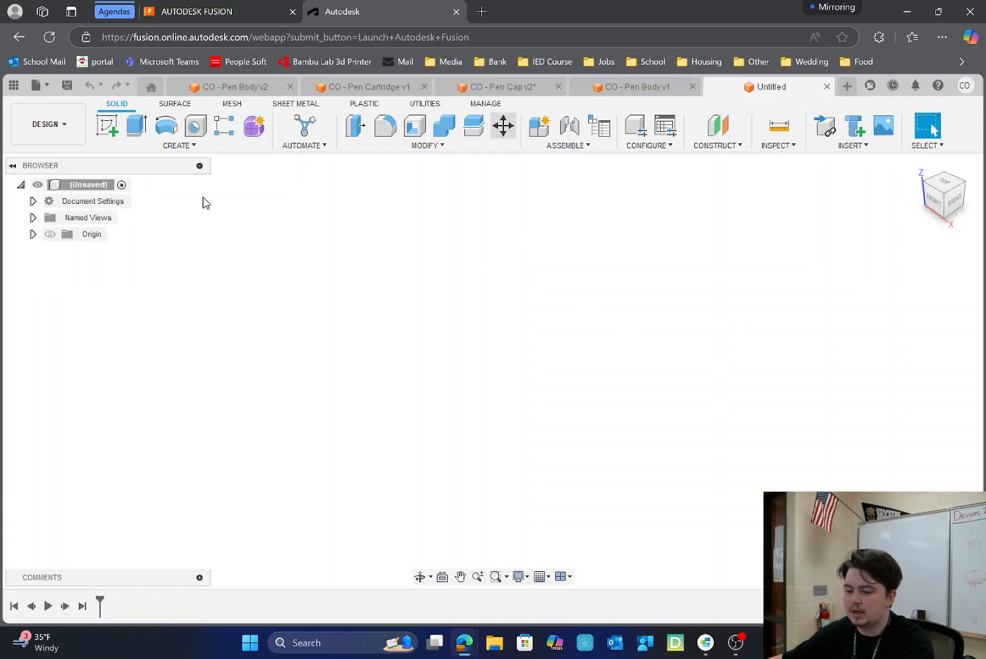
{"action": "left_click", "coordinate": [108, 126]}
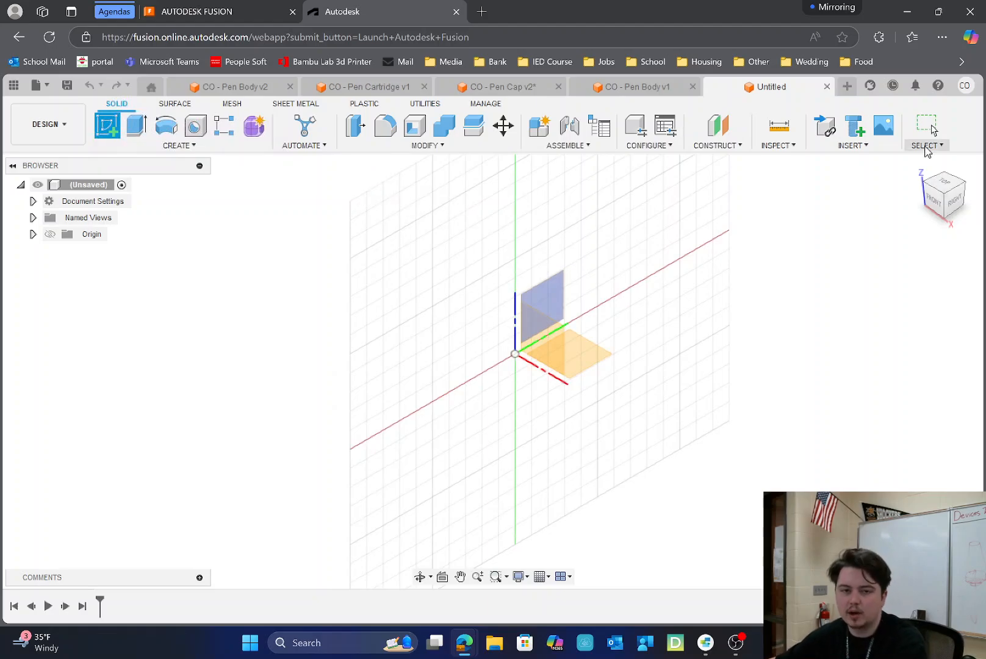
{"action": "left_click", "coordinate": [568, 360]}
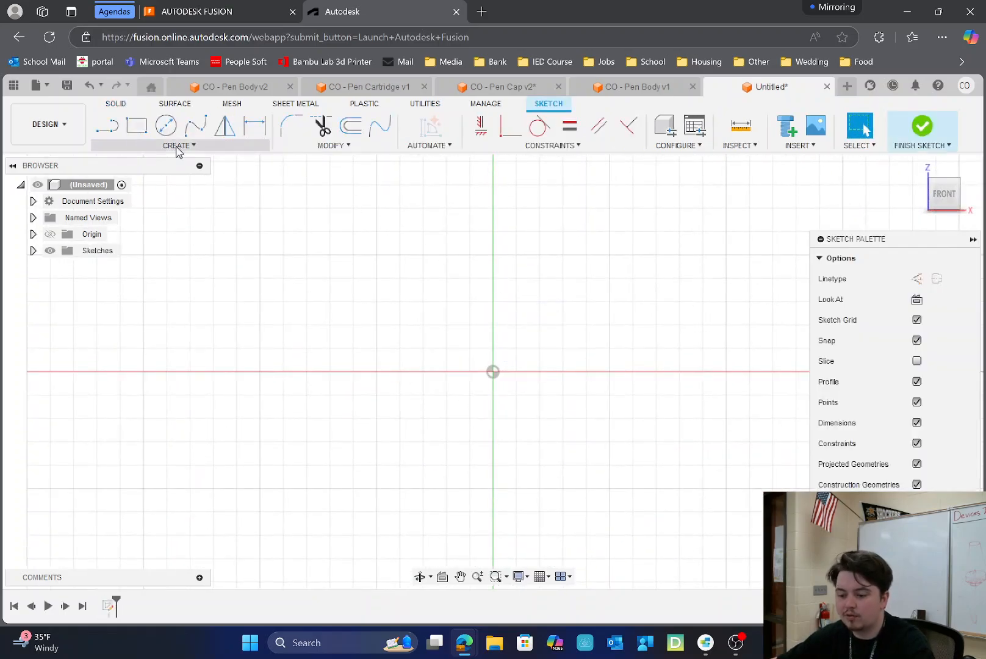
- Sketch a rough closed half-profile with a narrow stem, stepped shoulder and pointed tip along the vertical axis, extend the axis line below the origin, and finish the sketch
{"action": "left_click", "coordinate": [107, 126]}
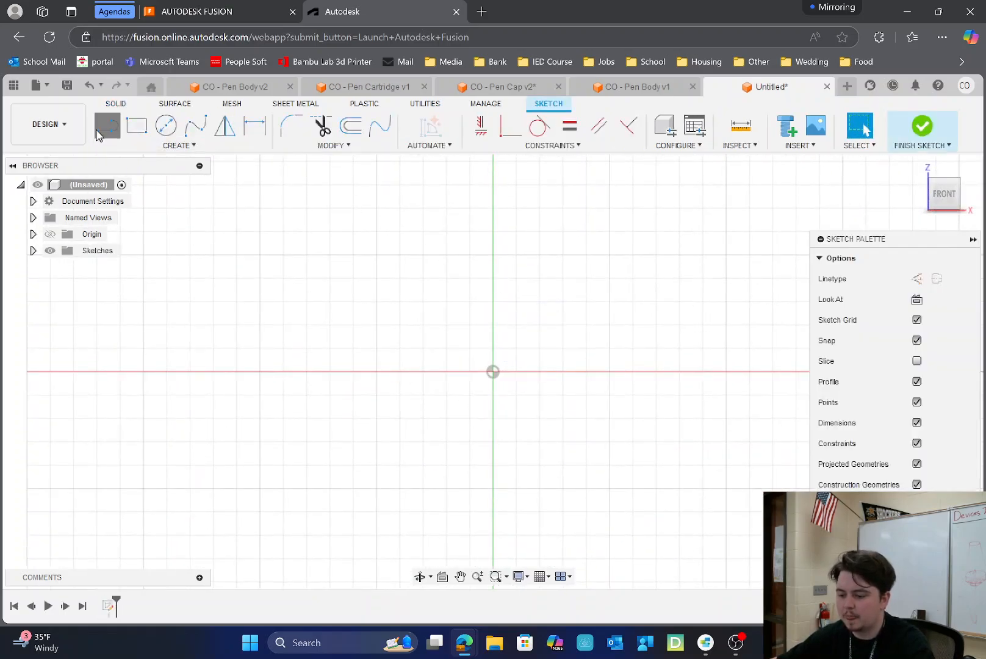
{"action": "left_click", "coordinate": [492, 372]}
{"action": "left_click", "coordinate": [520, 394]}
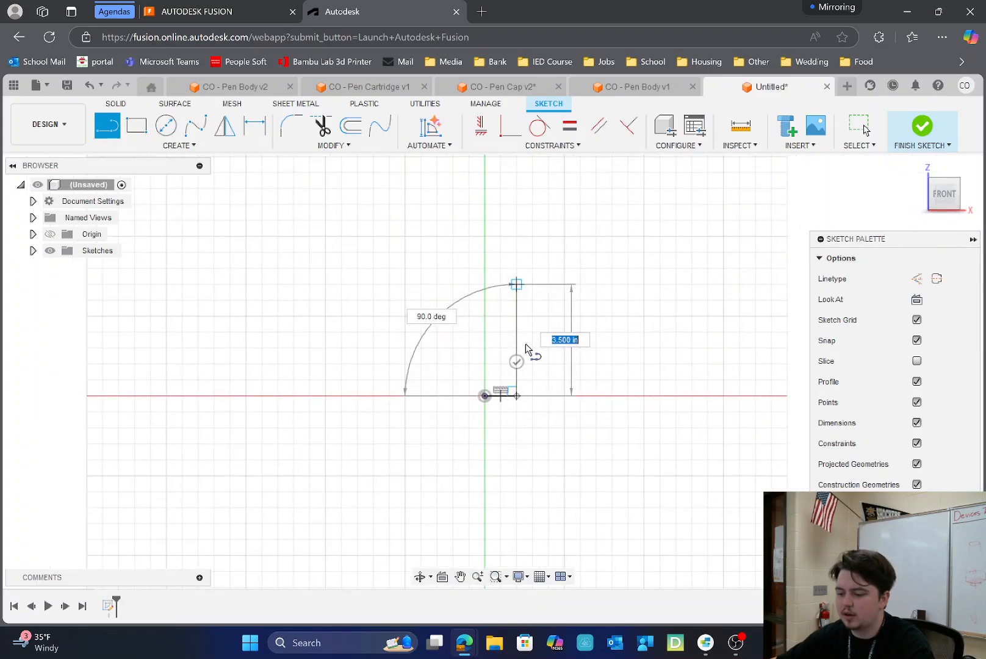
{"action": "scroll", "coordinate": [531, 359], "scroll_direction": "down", "scroll_amount": 2}
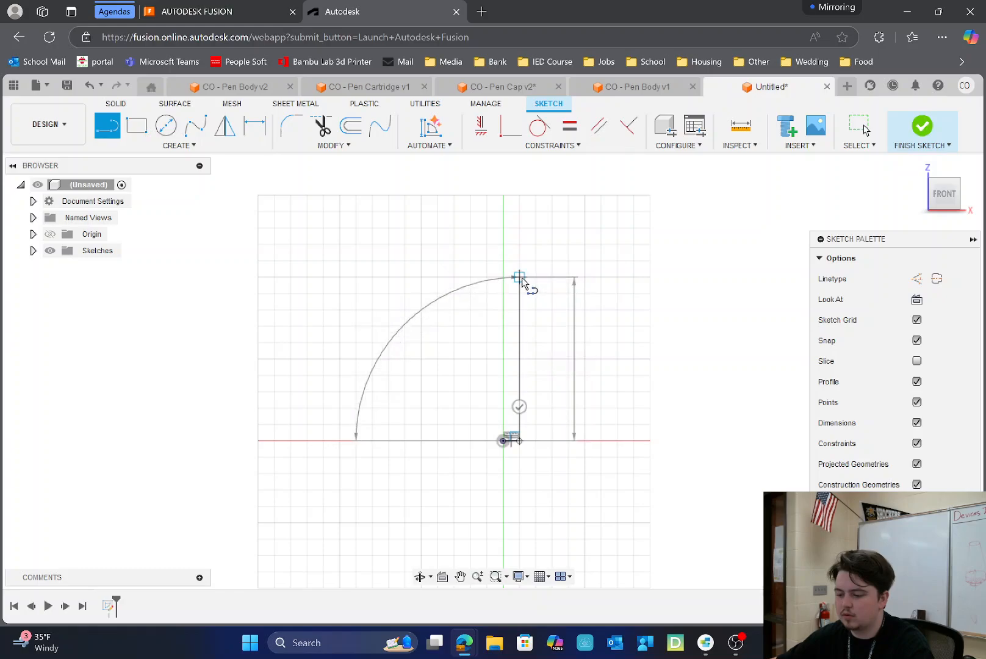
{"action": "left_click", "coordinate": [519, 284]}
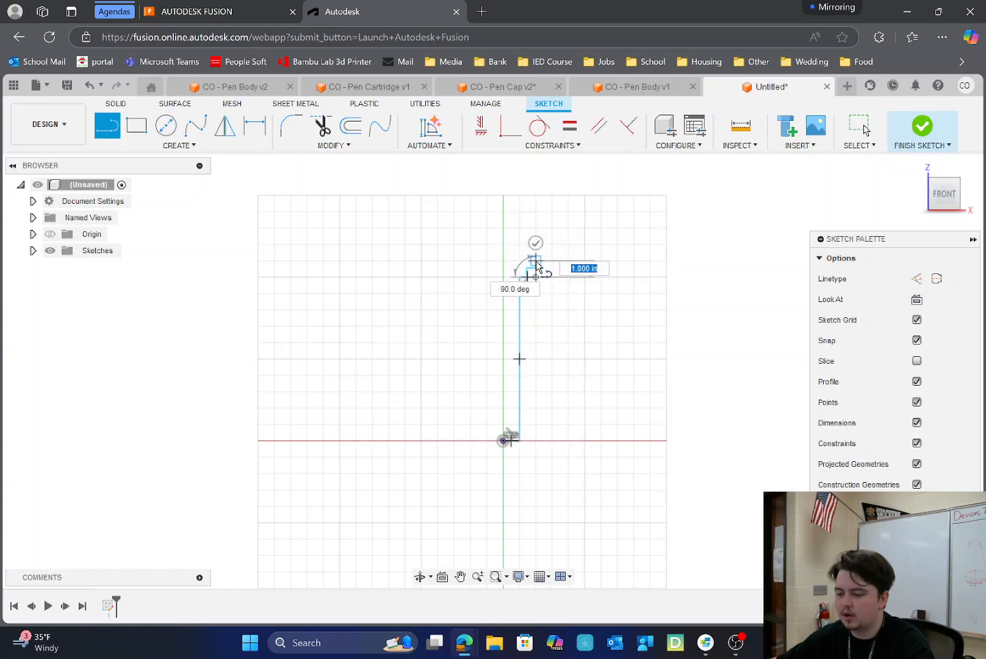
{"action": "left_click", "coordinate": [536, 263]}
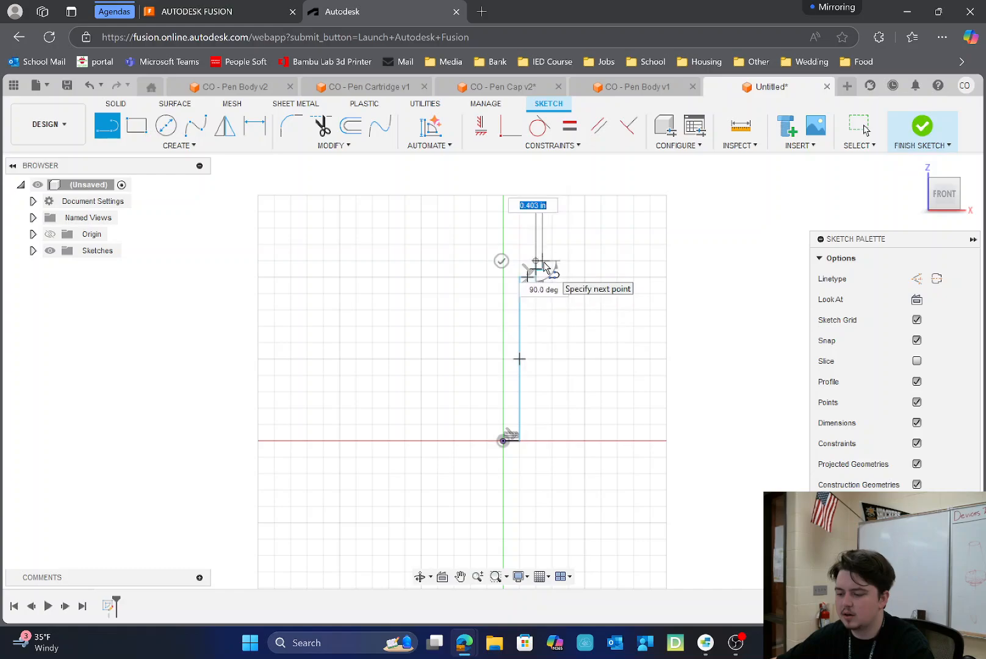
{"action": "left_click", "coordinate": [547, 262]}
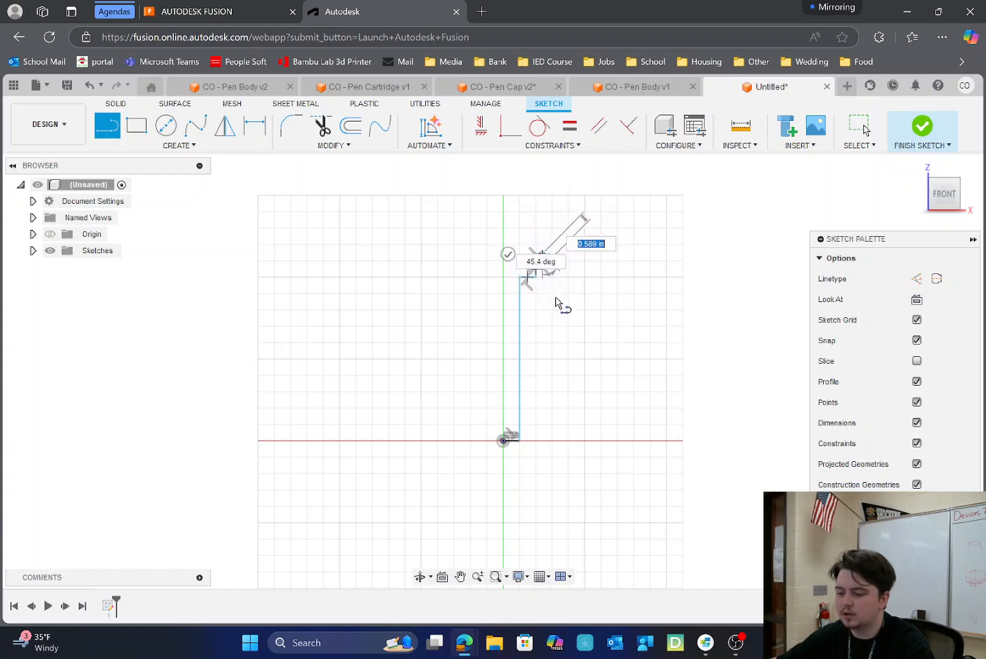
{"action": "scroll", "coordinate": [561, 302], "scroll_direction": "down", "scroll_amount": 1}
{"action": "left_click", "coordinate": [513, 214]}
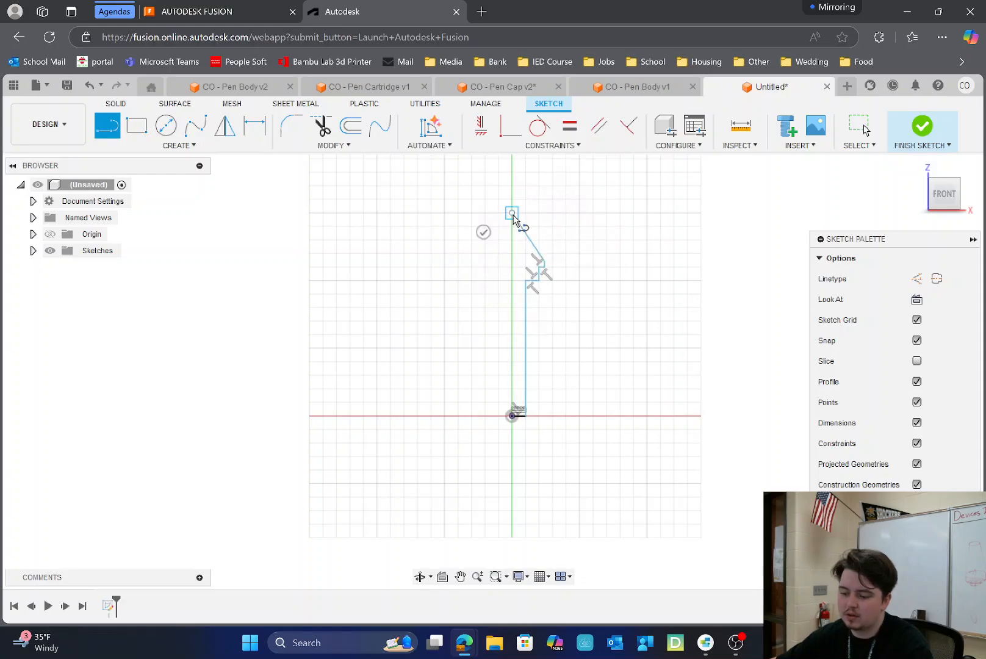
{"action": "left_click", "coordinate": [512, 420]}
{"action": "left_click", "coordinate": [513, 442]}
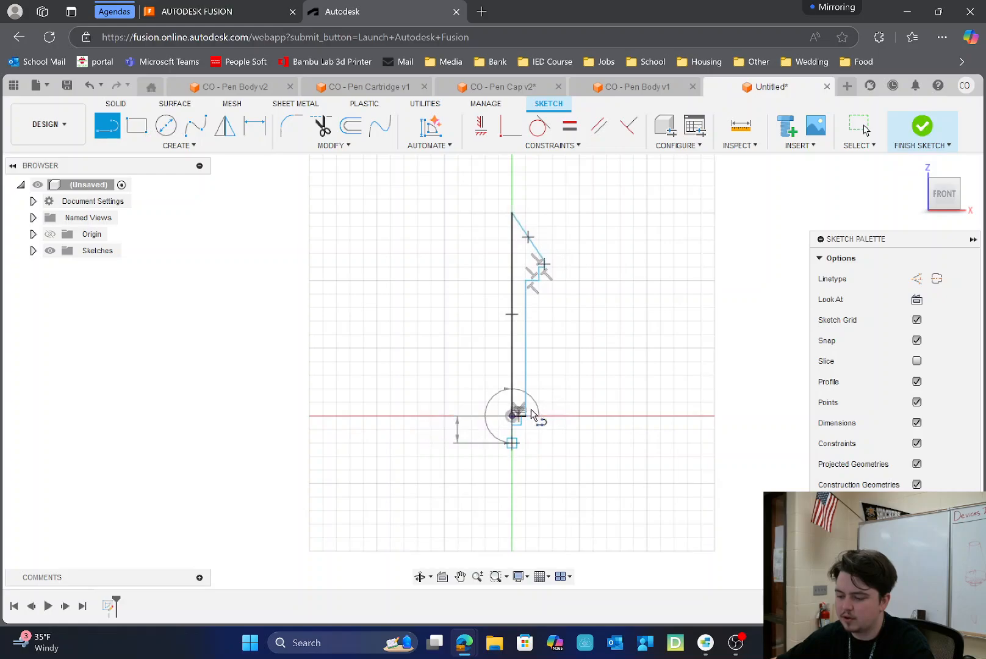
{"action": "right_click", "coordinate": [687, 320]}
{"action": "left_click", "coordinate": [724, 314]}
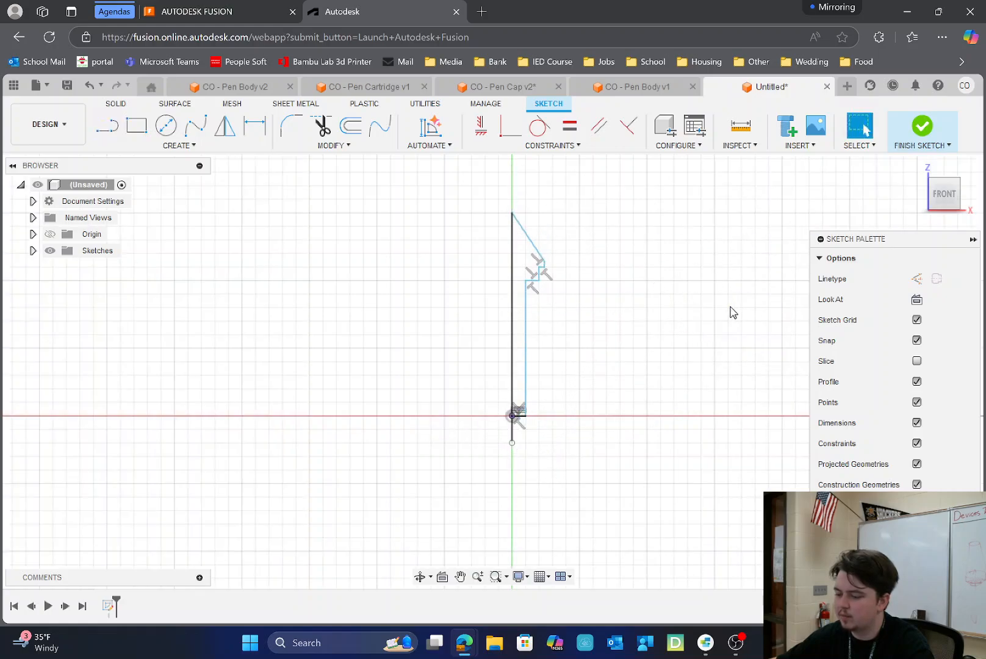
{"action": "left_click", "coordinate": [922, 126]}
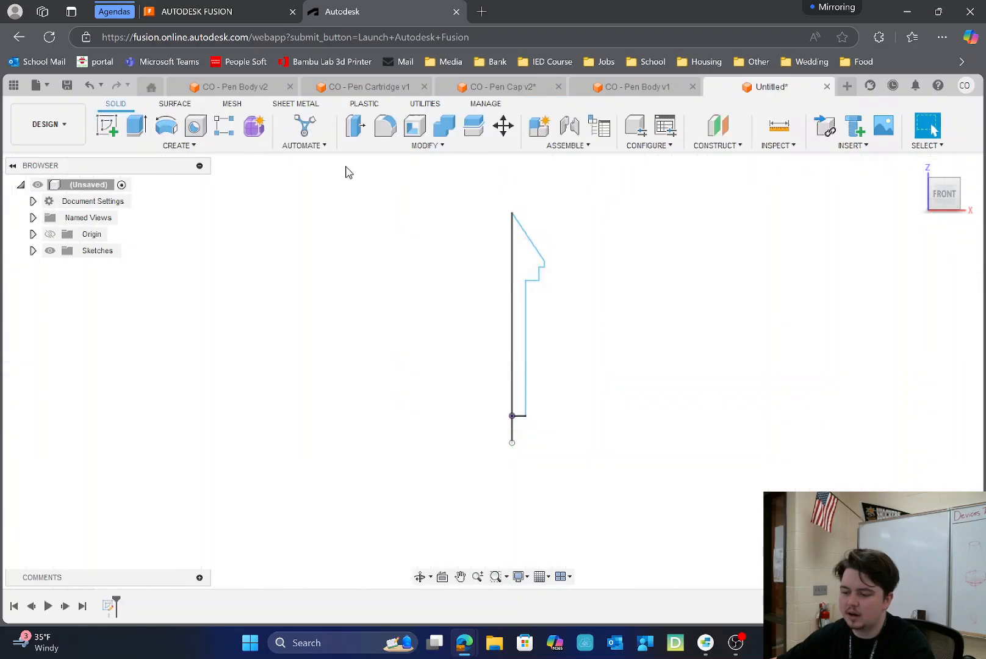
- Try to revolve the stepped profile 360 degrees about the vertical axis line as a new body
{"action": "left_click", "coordinate": [166, 126]}
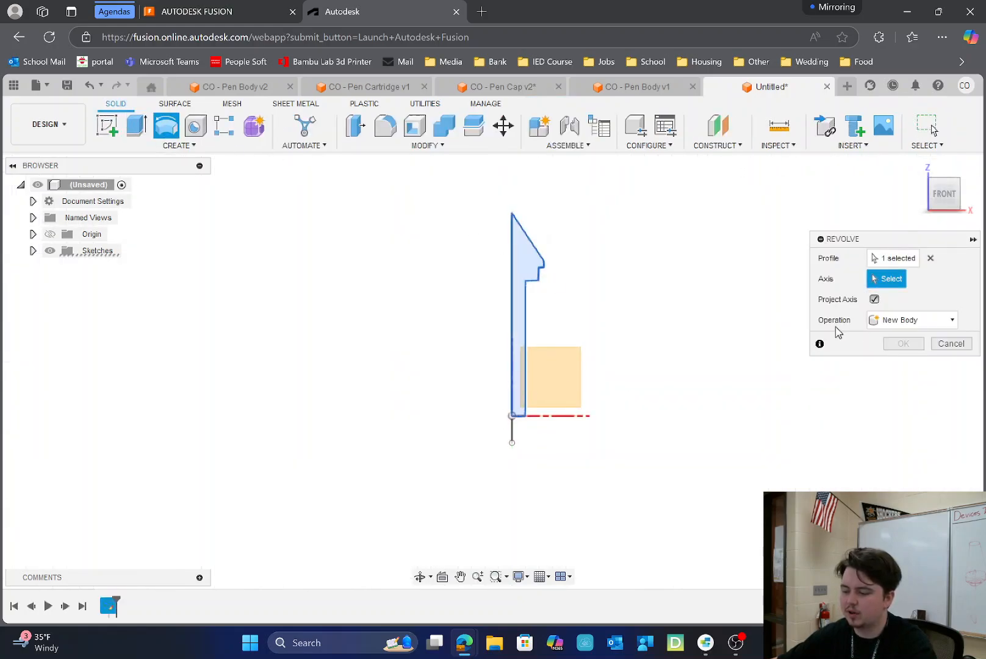
{"action": "left_click", "coordinate": [511, 431]}
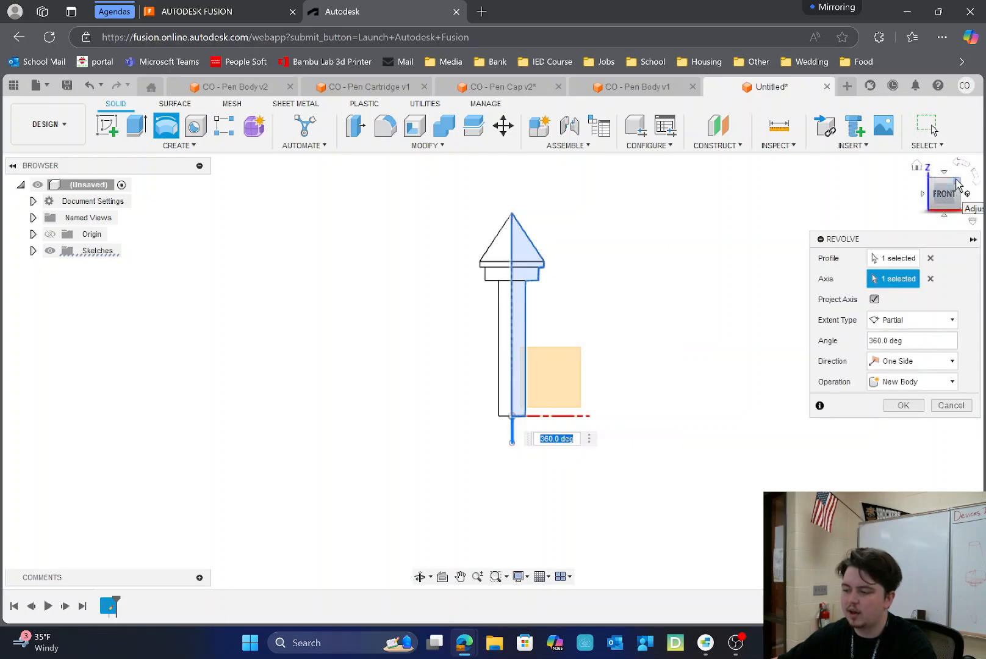
{"action": "left_click", "coordinate": [959, 181]}
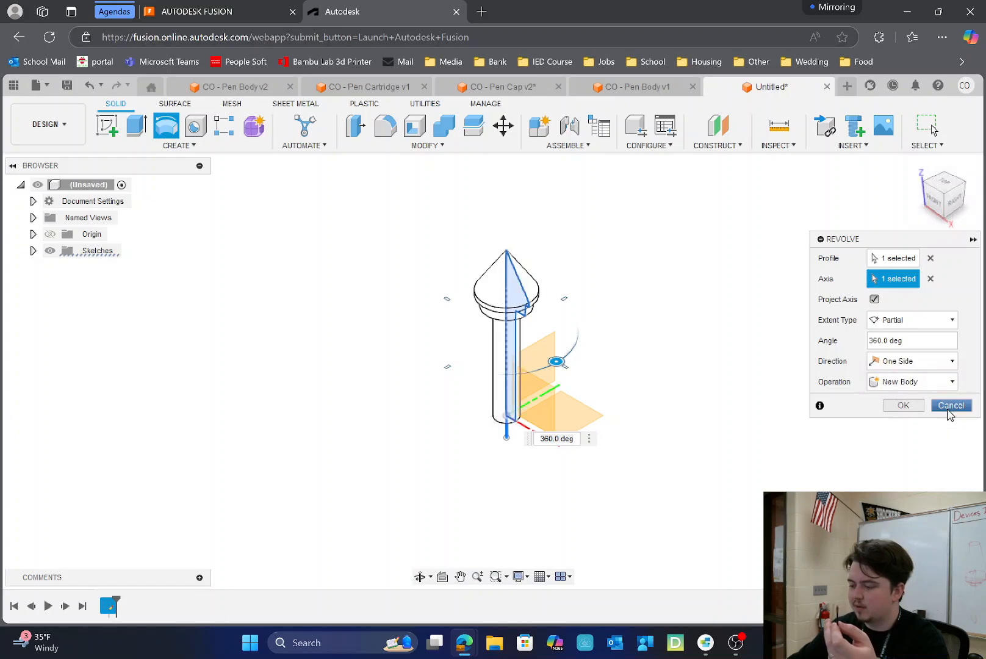
{"action": "left_click", "coordinate": [950, 407]}
- Delete the rough profile geometry and reopen its sketch for editing
{"action": "mouse_move", "coordinate": [348, 188]}
{"action": "left_mouse_down"}
{"action": "mouse_move", "coordinate": [660, 457]}
{"action": "mouse_move", "coordinate": [671, 488]}
{"action": "left_mouse_up"}
{"action": "key", "text": "Delete"}
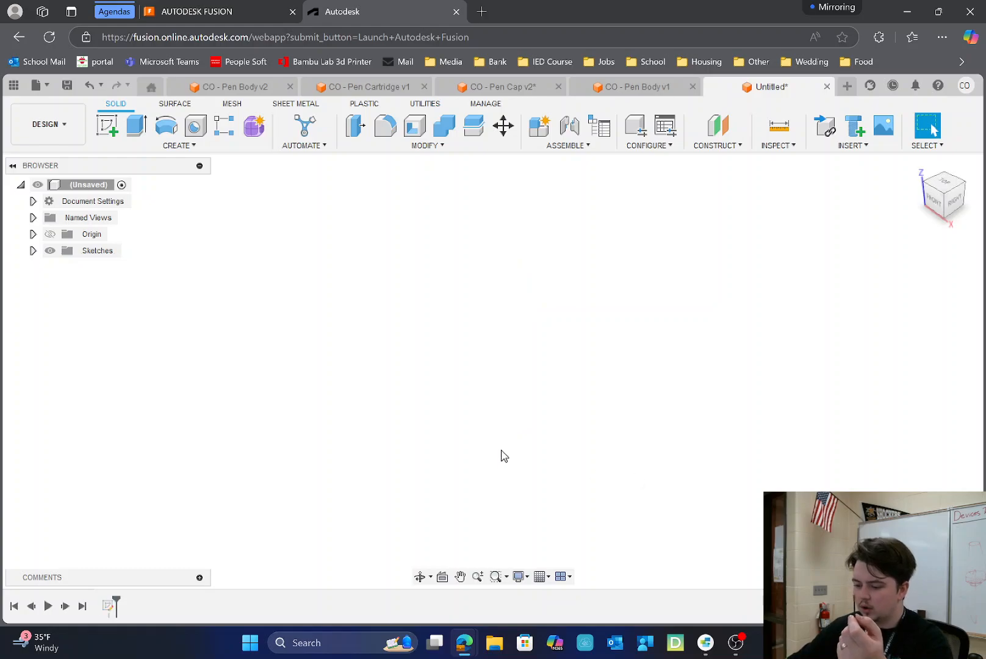
{"action": "right_click", "coordinate": [108, 604]}
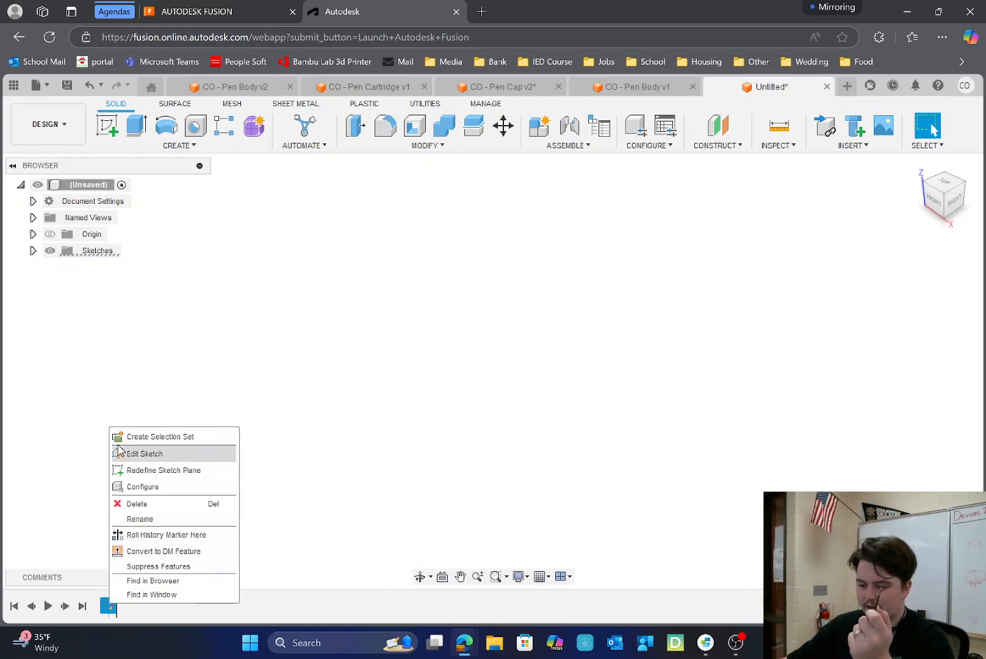
{"action": "left_click", "coordinate": [143, 455]}
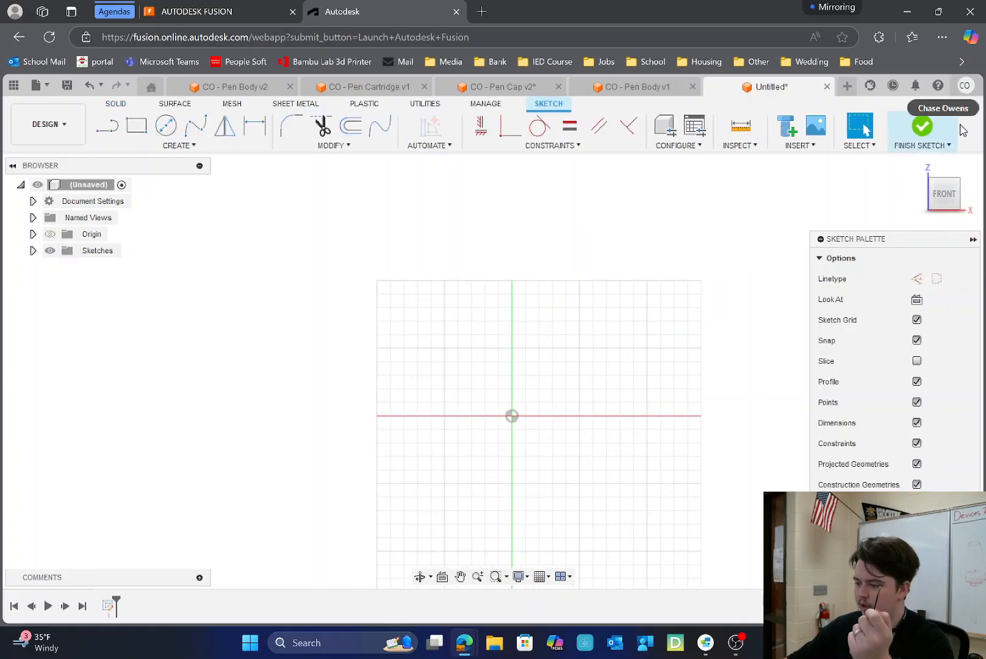
{"action": "left_click", "coordinate": [924, 133]}
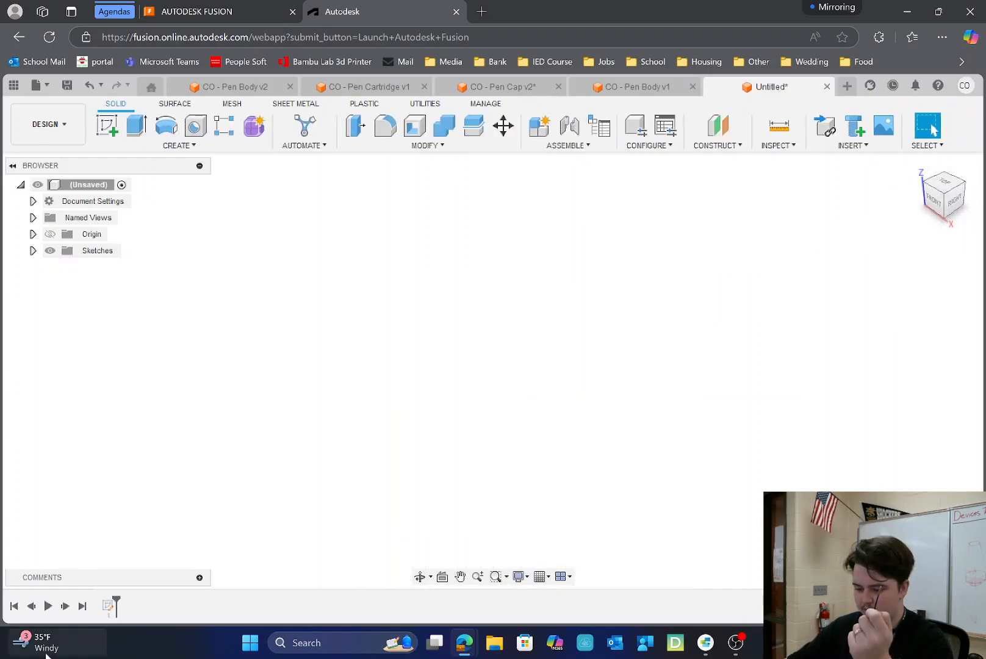
{"action": "right_click", "coordinate": [110, 610]}
{"action": "left_click", "coordinate": [148, 458]}
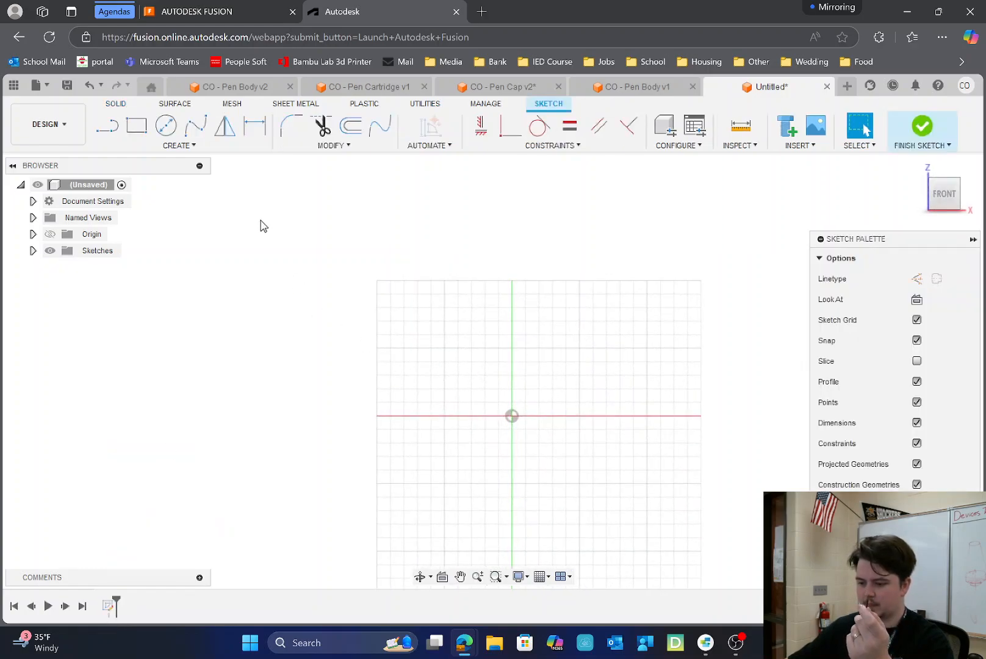
- Draw a 0.116 in horizontal line outward from the origin along the red axis
{"action": "left_click", "coordinate": [107, 125]}
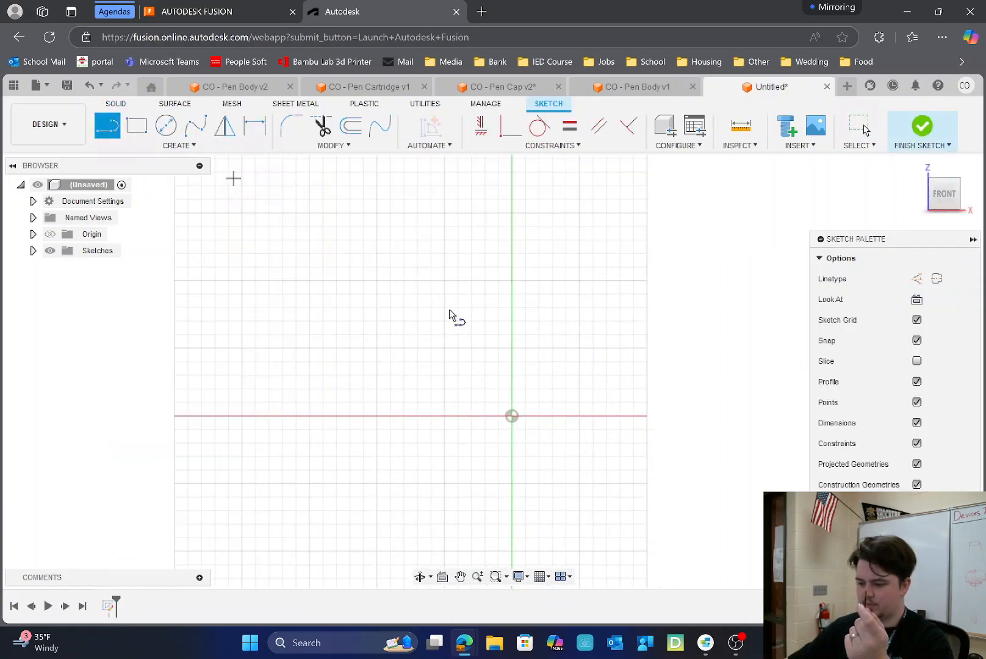
{"action": "left_click", "coordinate": [511, 416]}
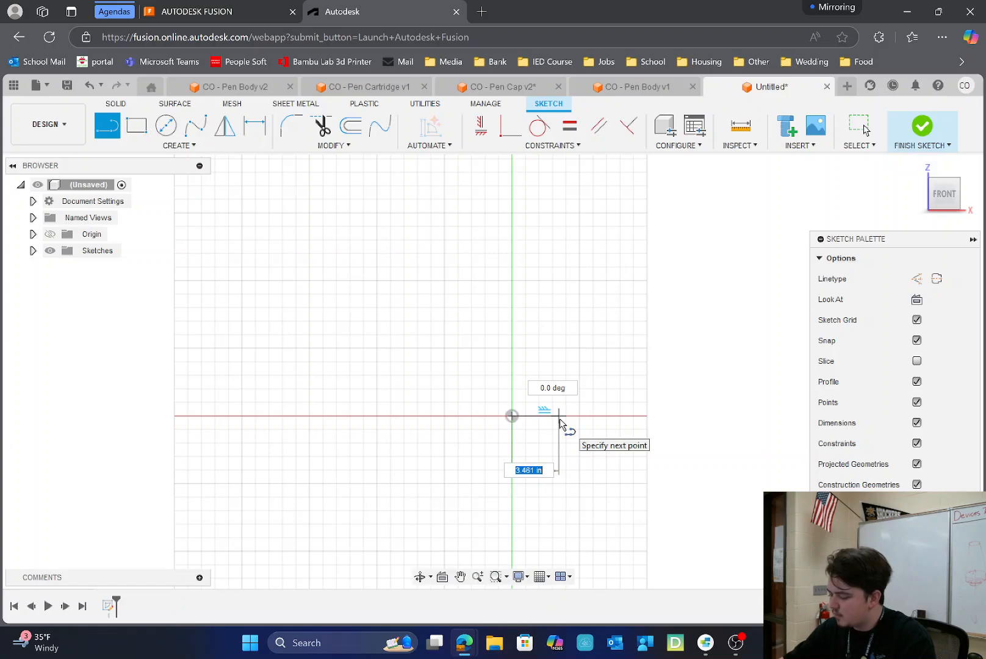
{"action": "type", "text": ".116"}
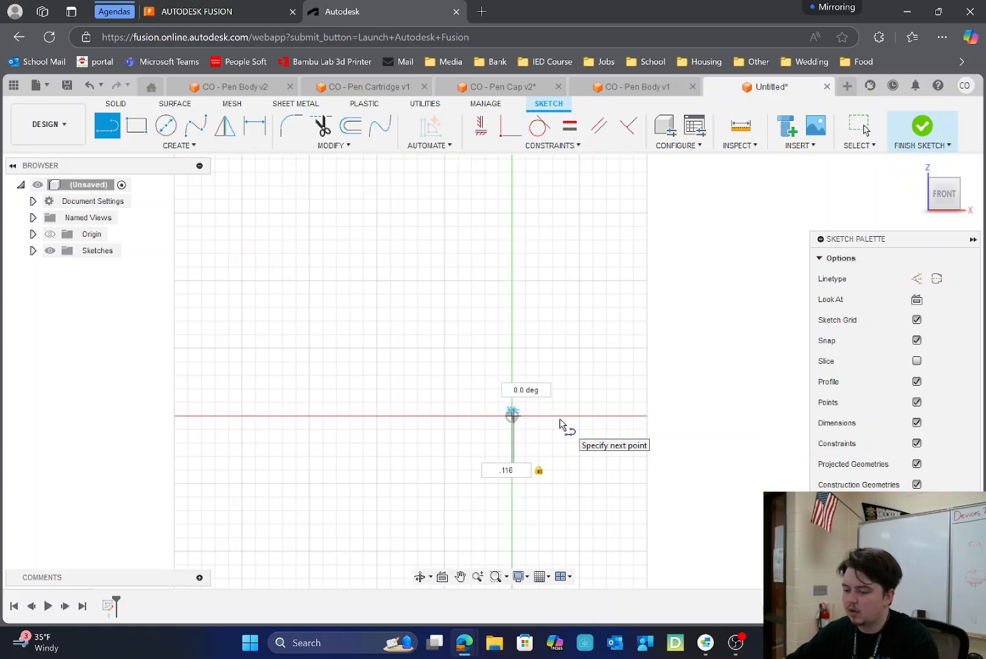
{"action": "key", "text": "Return"}
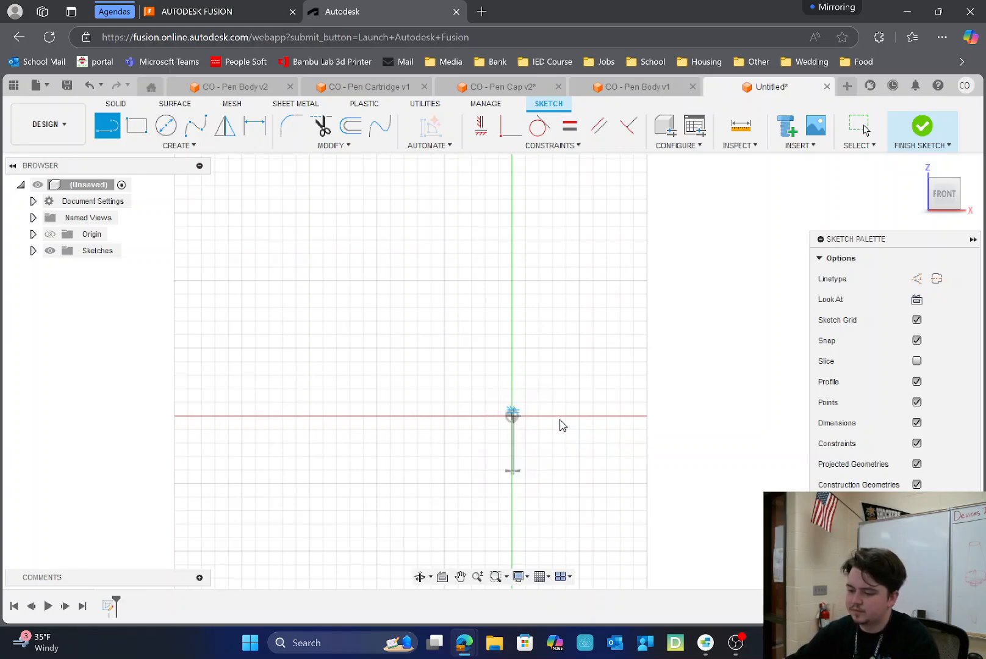
{"action": "key", "text": "Escape"}
- Draw a 4.437 in vertical line upward from the outer end of the 0.116 in base line
{"action": "scroll", "coordinate": [479, 427], "scroll_direction": "up", "scroll_amount": 8}
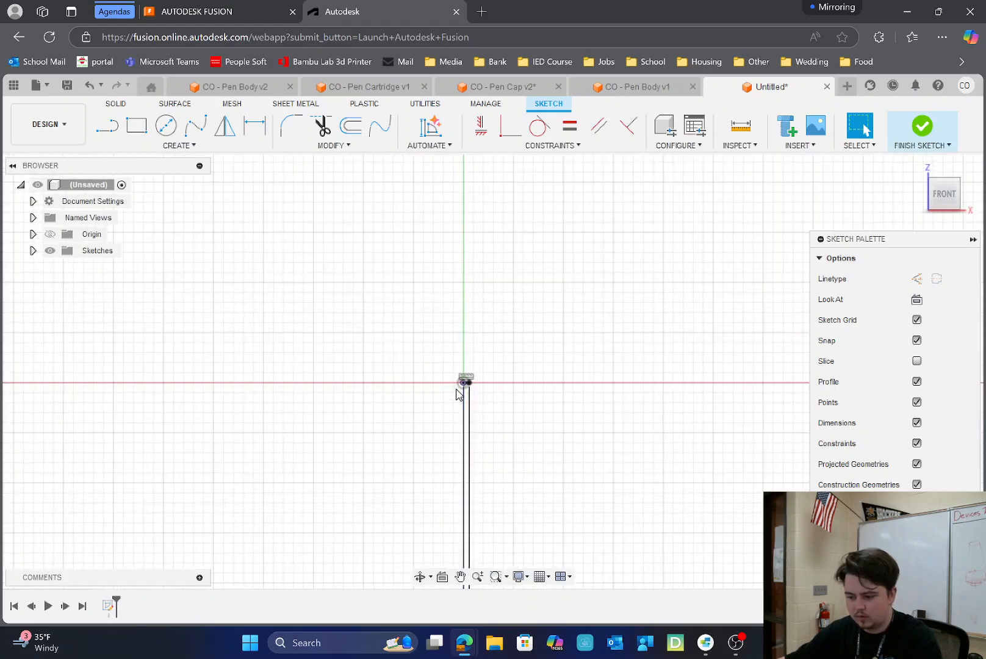
{"action": "scroll", "coordinate": [501, 393], "scroll_direction": "up", "scroll_amount": 1}
{"action": "key", "text": "l"}
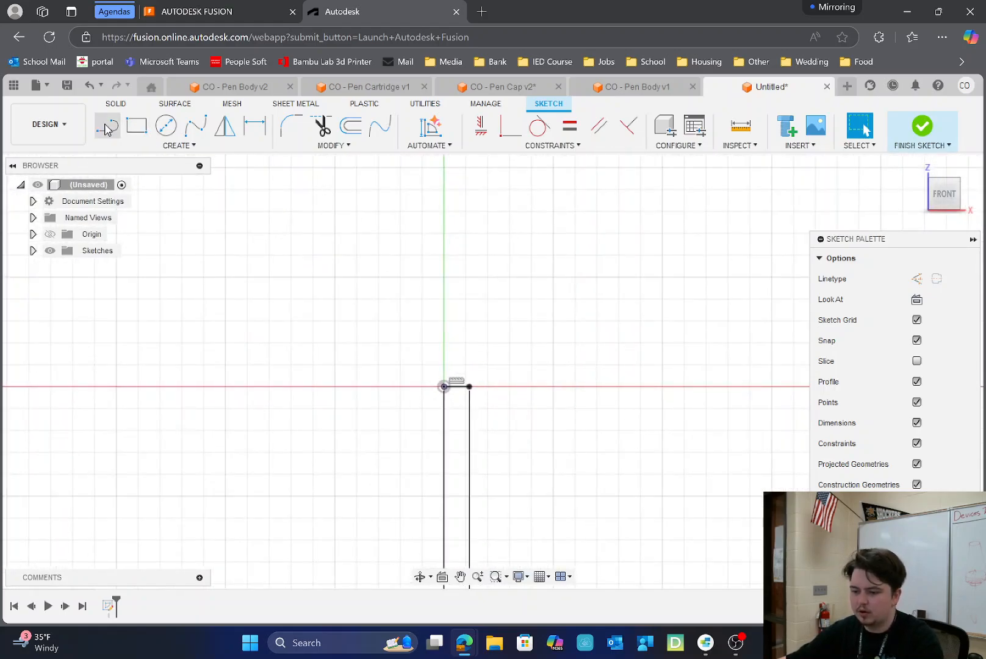
{"action": "left_click", "coordinate": [469, 386]}
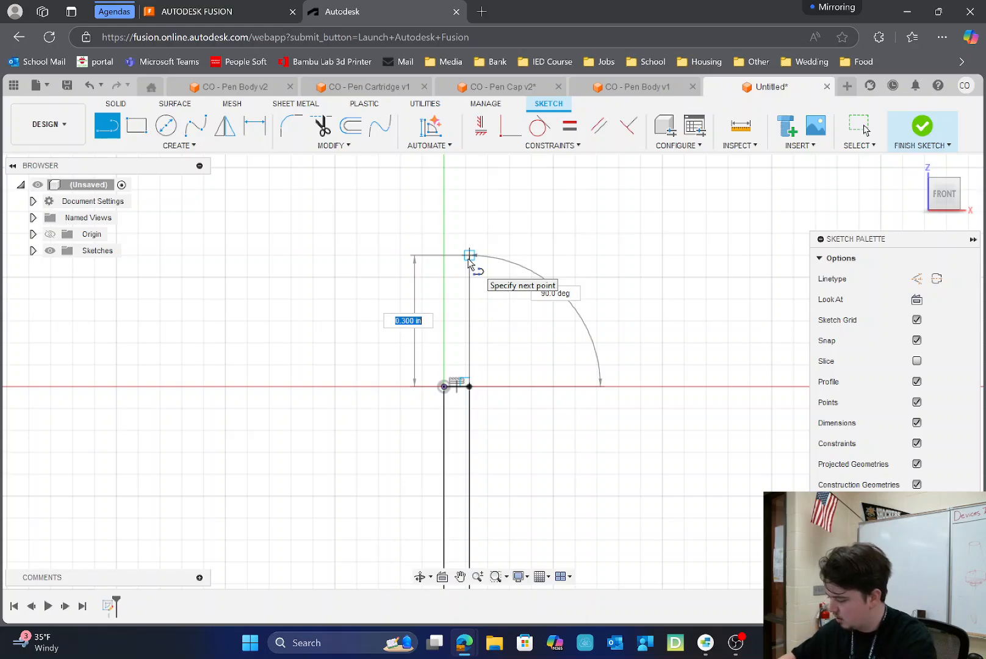
{"action": "type", "text": "4."}
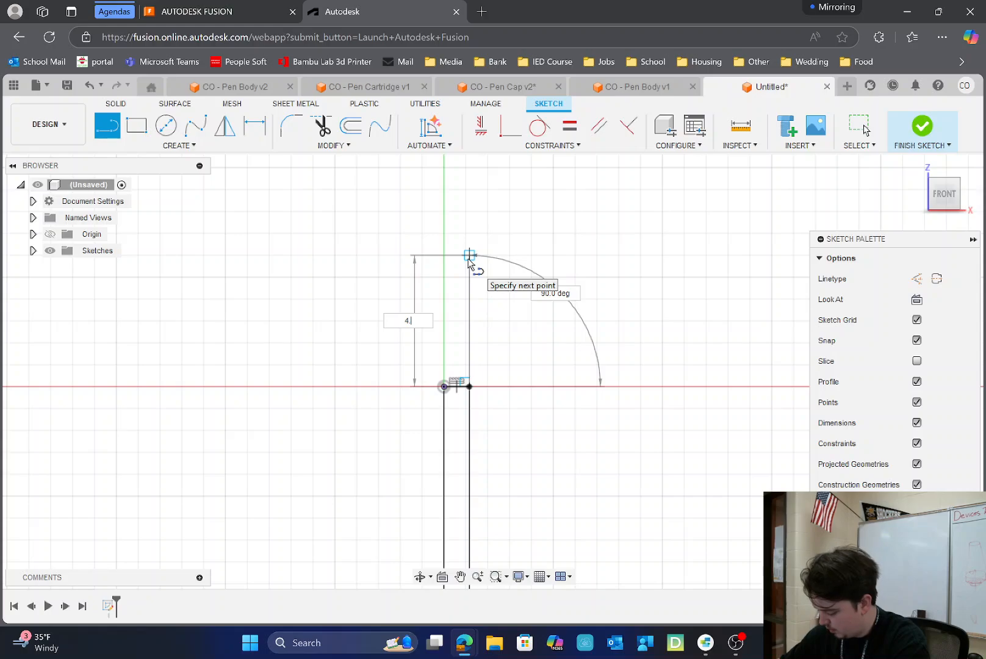
{"action": "key", "text": "Return"}
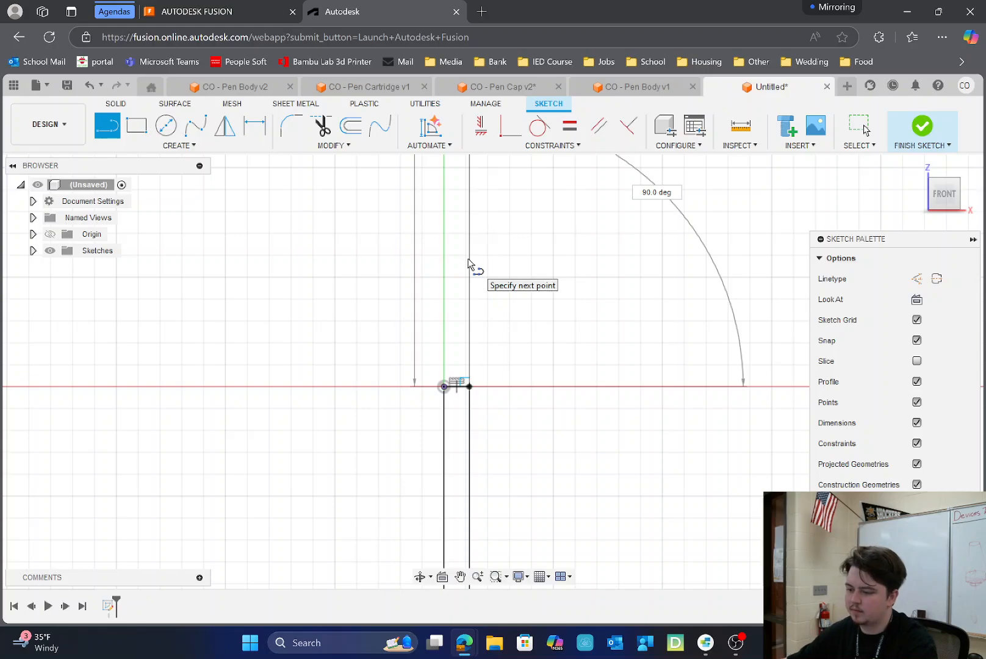
- Add a 0.020 in horizontal line outward from the upper end of the 4.437 in vertical line
{"action": "scroll", "coordinate": [565, 456], "scroll_direction": "down", "scroll_amount": 3}
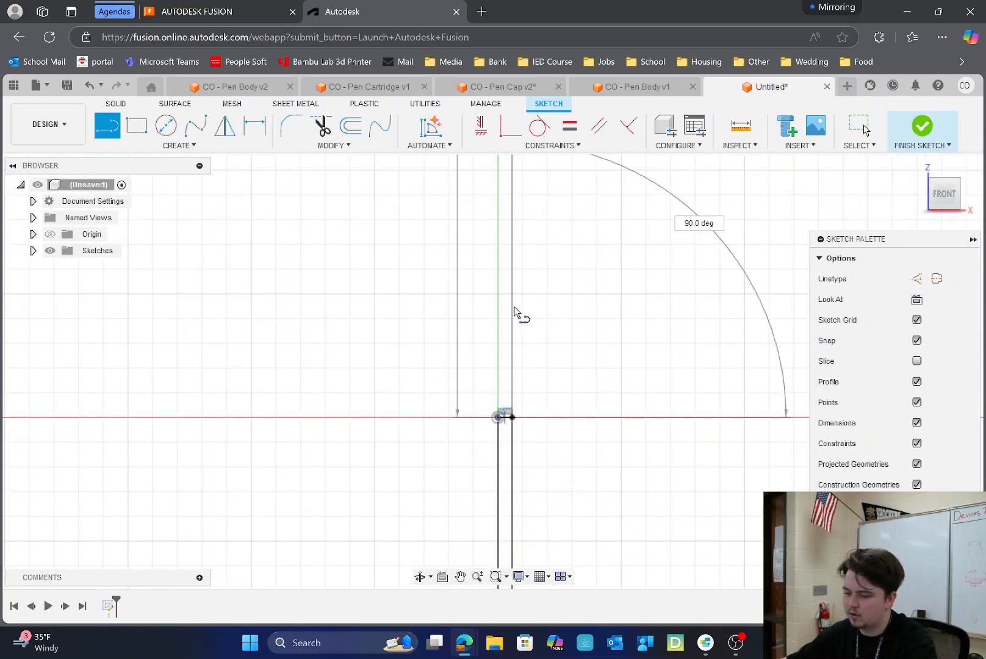
{"action": "scroll", "coordinate": [516, 525], "scroll_direction": "down", "scroll_amount": 3}
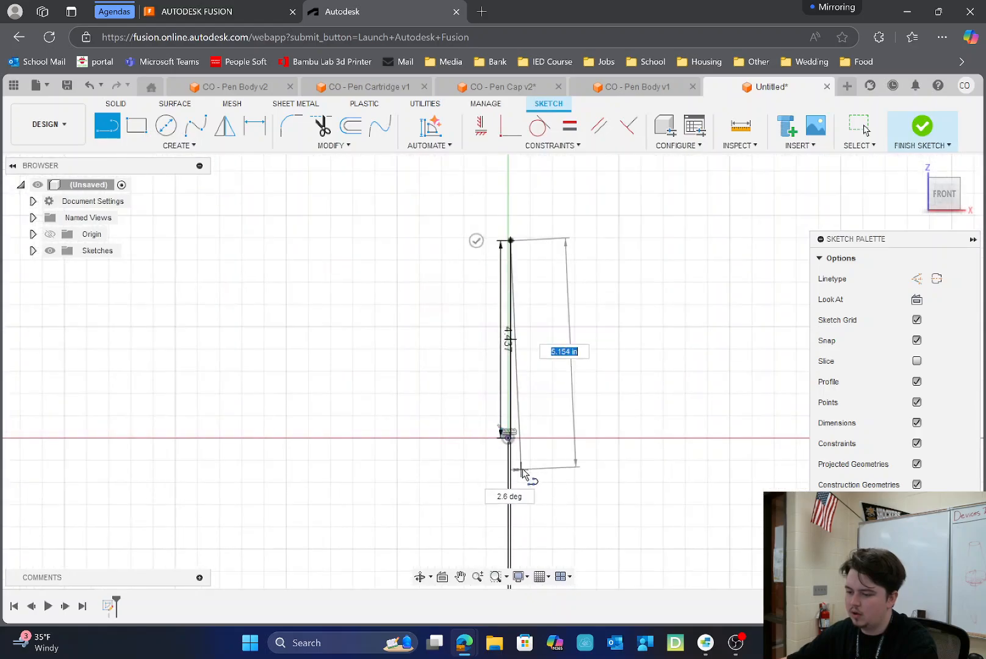
{"action": "scroll", "coordinate": [524, 211], "scroll_direction": "up", "scroll_amount": 5}
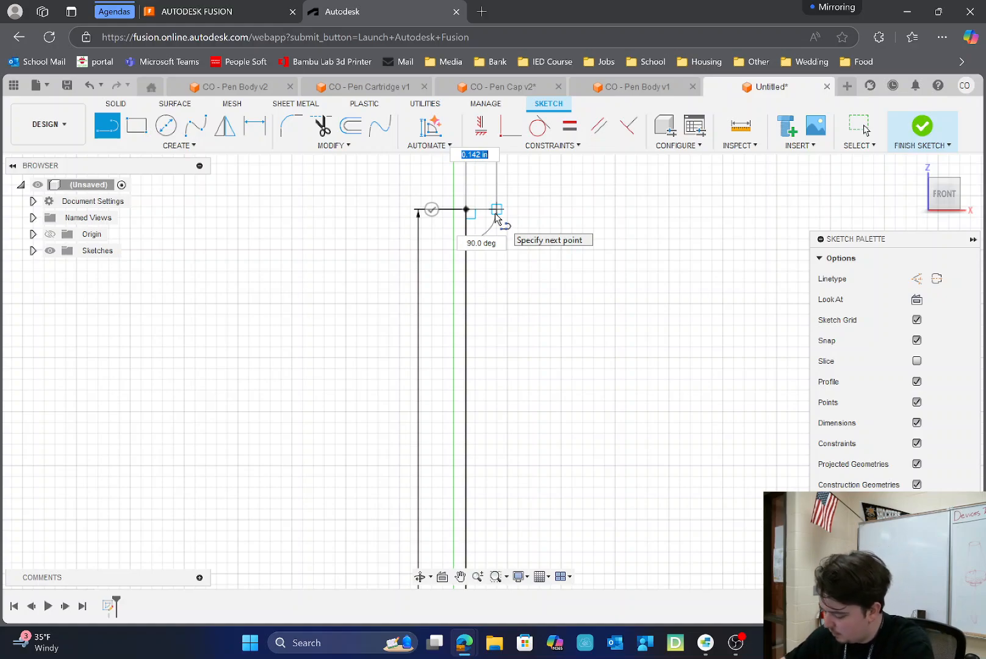
{"action": "type", "text": ".0"}
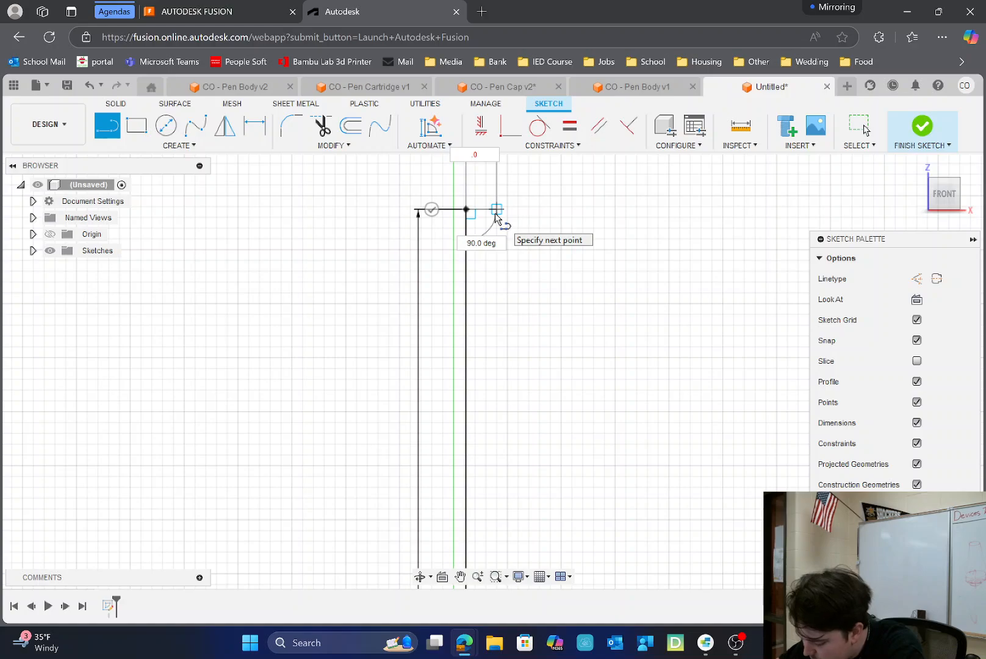
{"action": "type", "text": "20"}
{"action": "key", "text": "Return"}
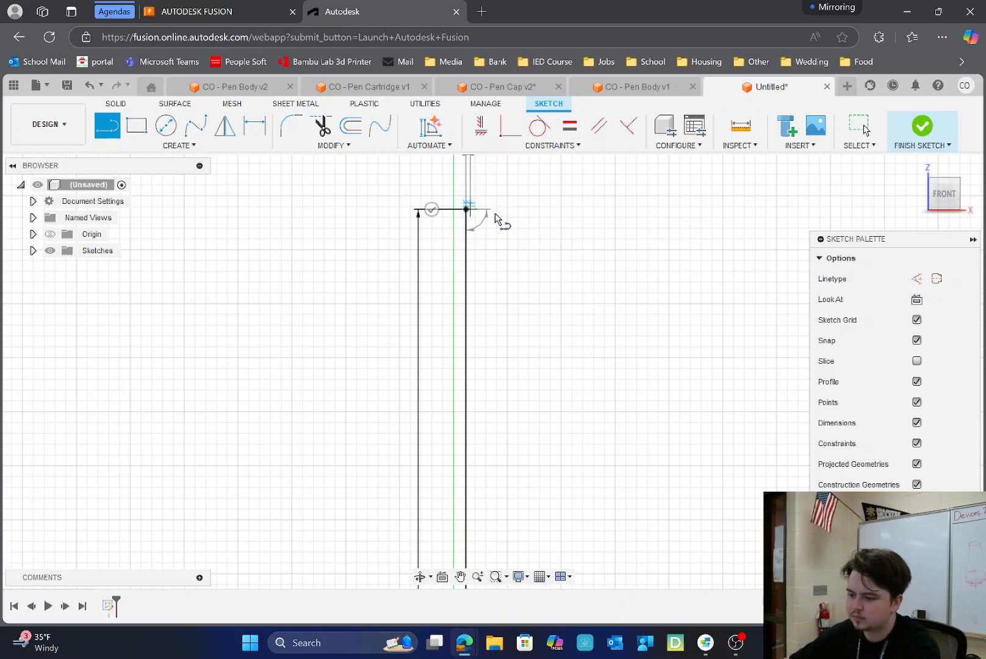
- Draw a 0.367 in vertical line upward from the outer end of the 0.020 in horizontal line
{"action": "key", "text": "Escape"}
{"action": "scroll", "coordinate": [468, 204], "scroll_direction": "up", "scroll_amount": 2}
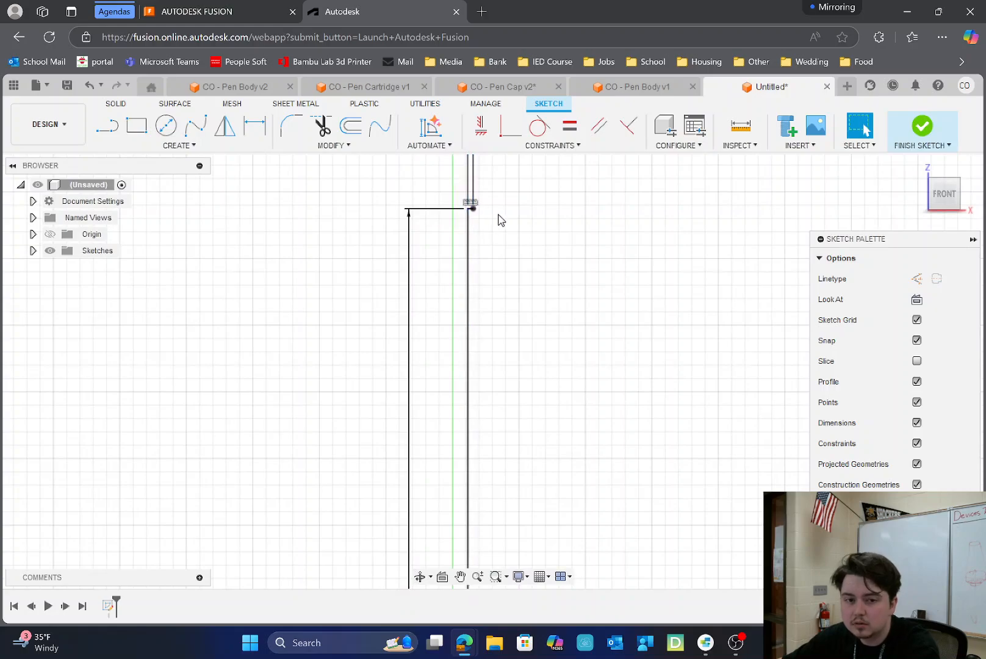
{"action": "scroll", "coordinate": [504, 218], "scroll_direction": "up", "scroll_amount": 3}
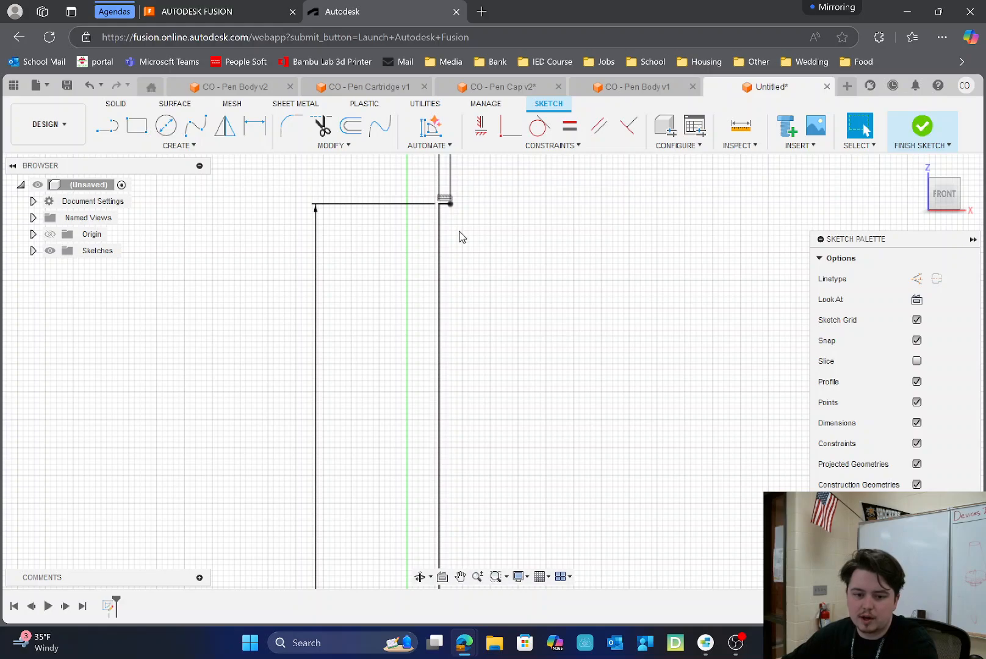
{"action": "scroll", "coordinate": [455, 293], "scroll_direction": "down", "scroll_amount": 3}
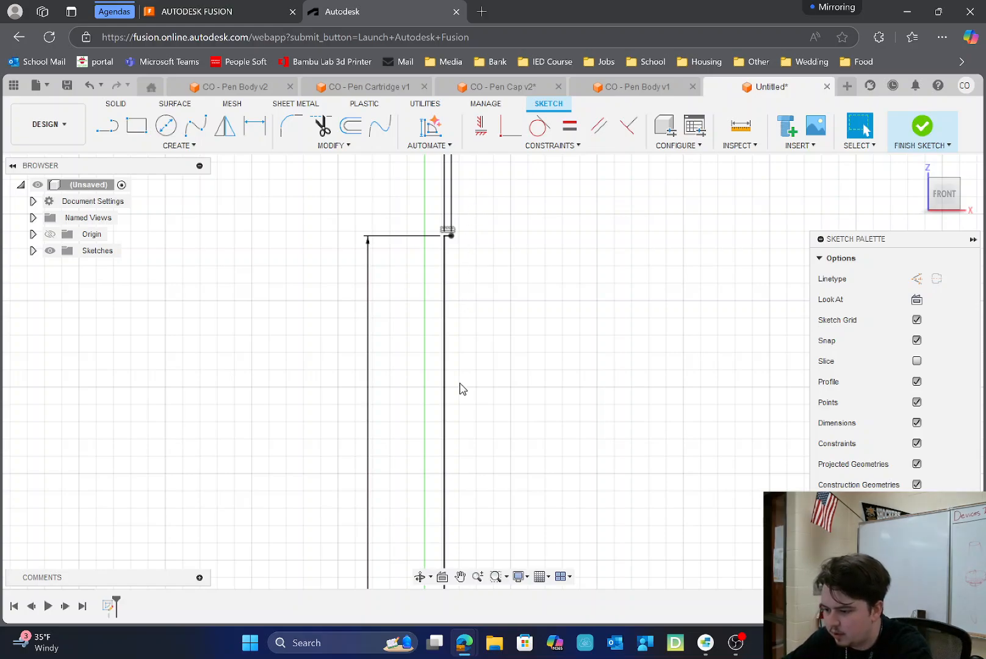
{"action": "scroll", "coordinate": [459, 388], "scroll_direction": "down", "scroll_amount": 2}
{"action": "scroll", "coordinate": [451, 290], "scroll_direction": "down", "scroll_amount": 1}
{"action": "key", "text": "l"}
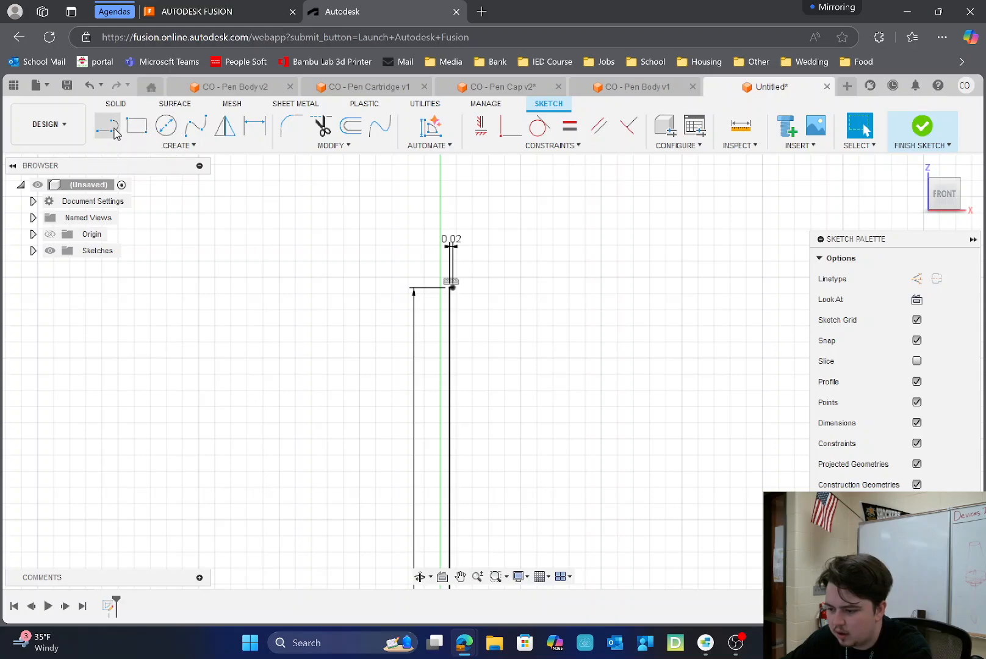
{"action": "scroll", "coordinate": [443, 264], "scroll_direction": "up", "scroll_amount": 3}
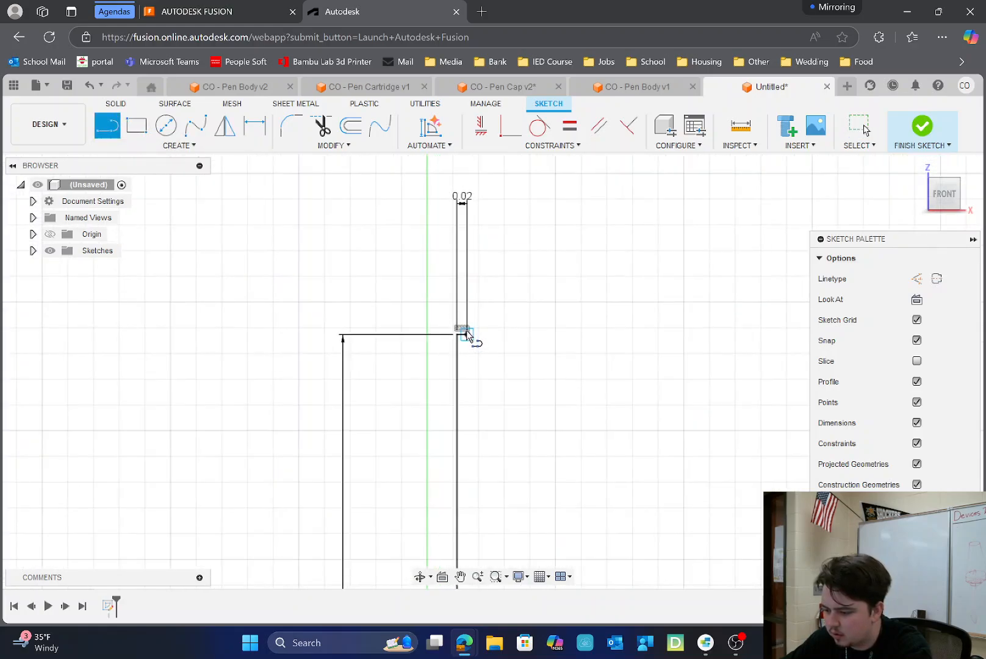
{"action": "left_click", "coordinate": [466, 331]}
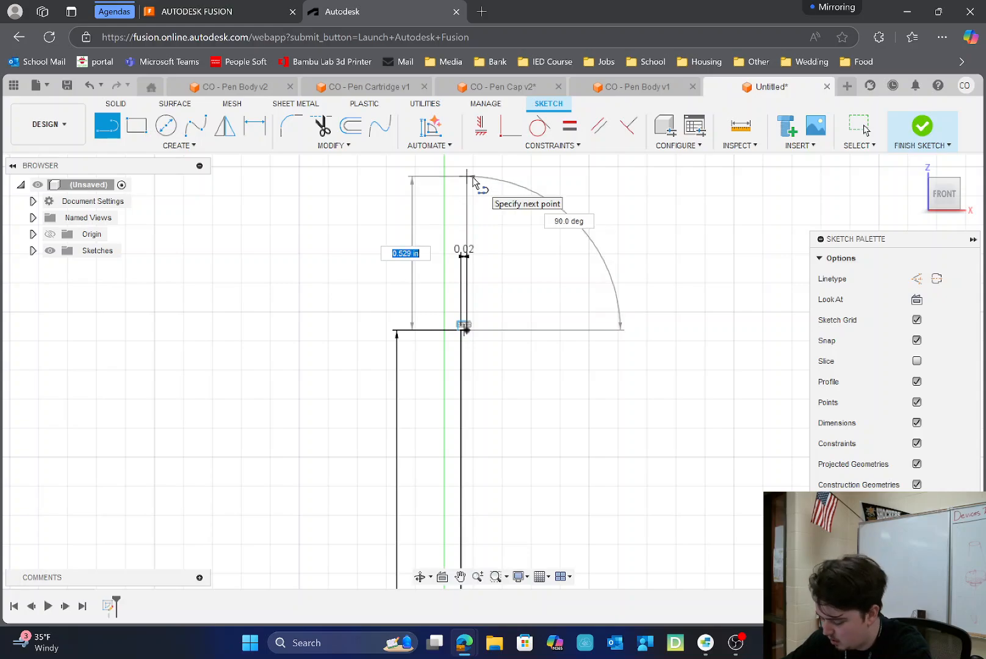
{"action": "type", "text": ".367"}
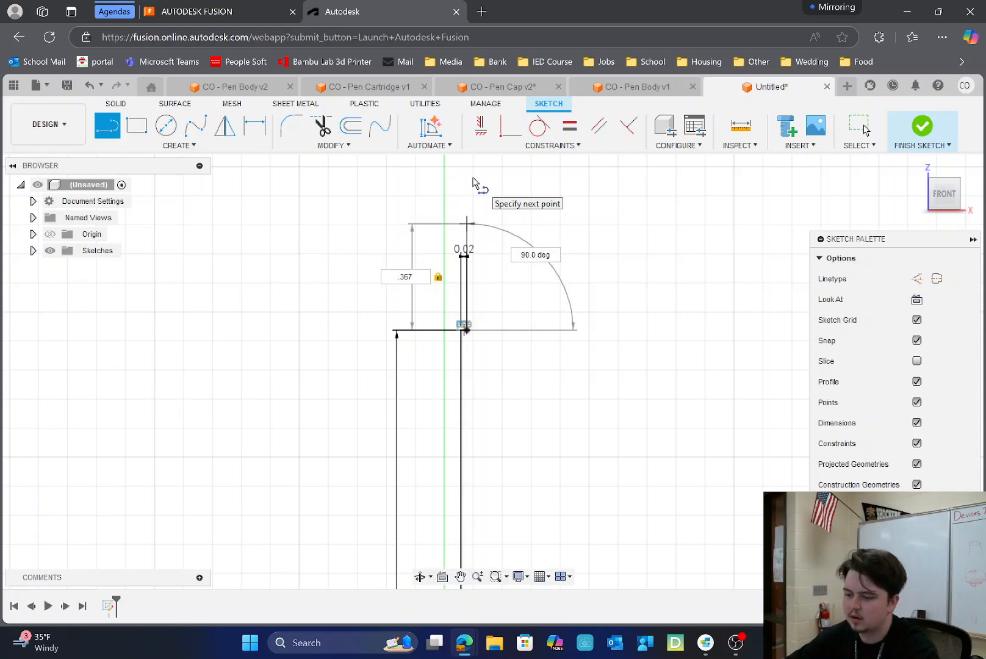
{"action": "key", "text": "Return"}
{"action": "key", "text": "Escape"}
- Add a 0.021 in horizontal line outward from the upper end of the 0.367 in vertical line
{"action": "scroll", "coordinate": [478, 274], "scroll_direction": "down", "scroll_amount": 2}
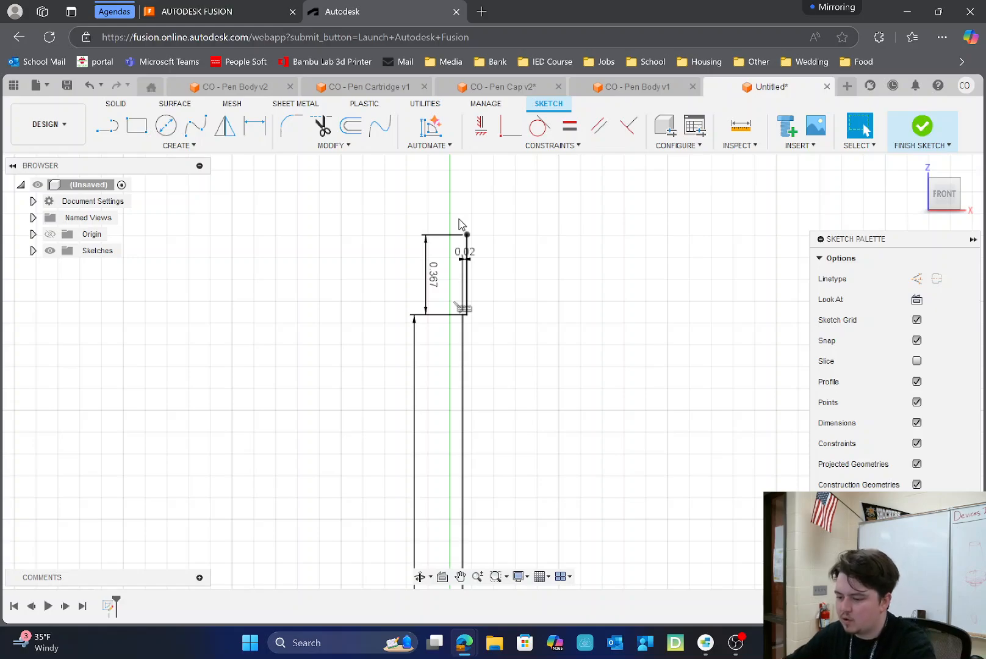
{"action": "key", "text": "l"}
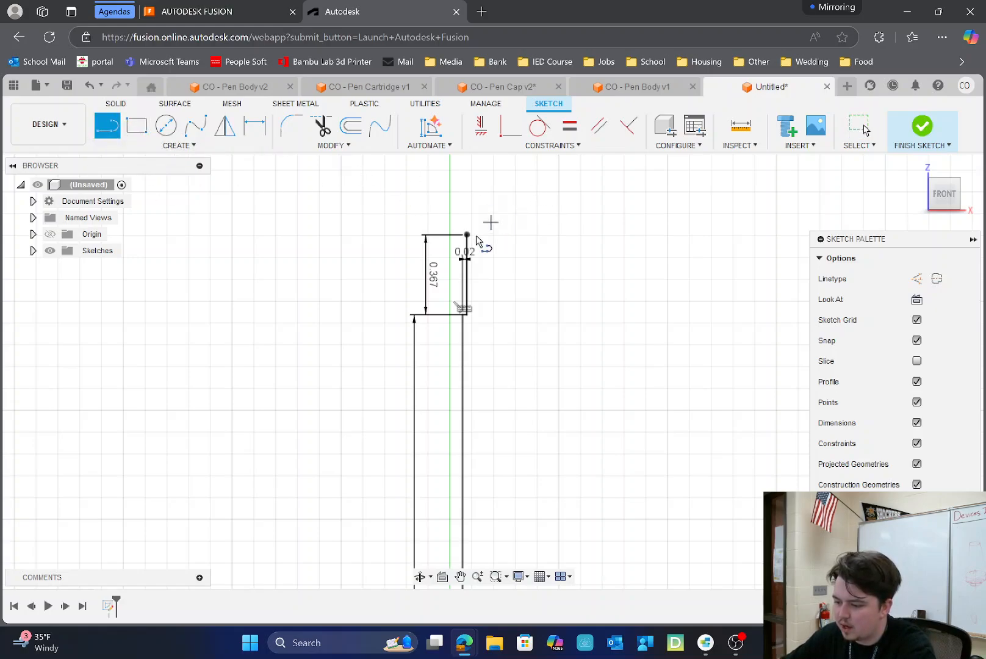
{"action": "left_click", "coordinate": [467, 236]}
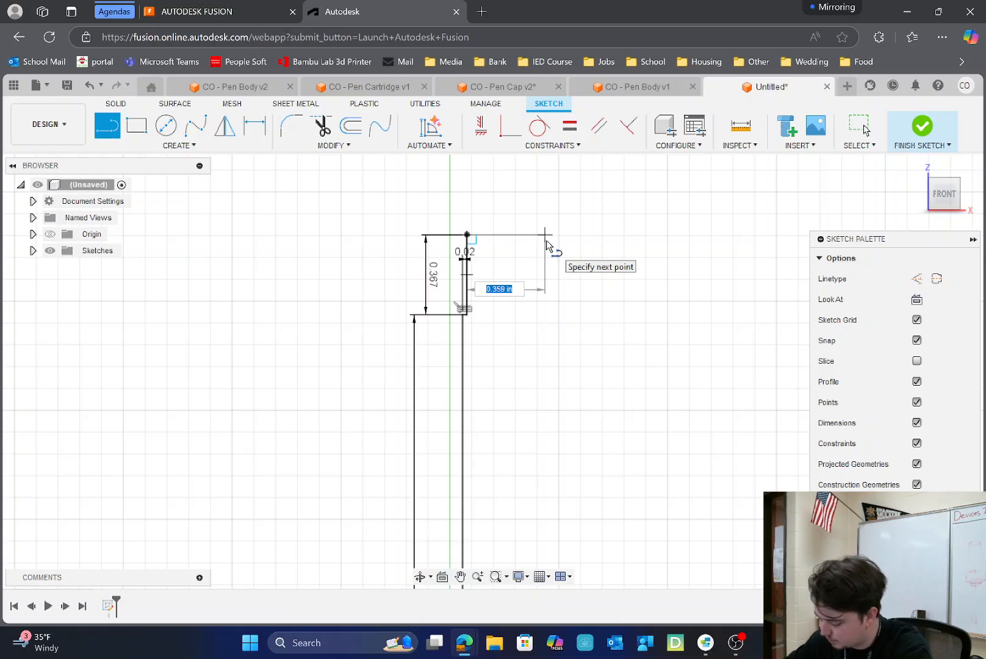
{"action": "type", "text": ".02"}
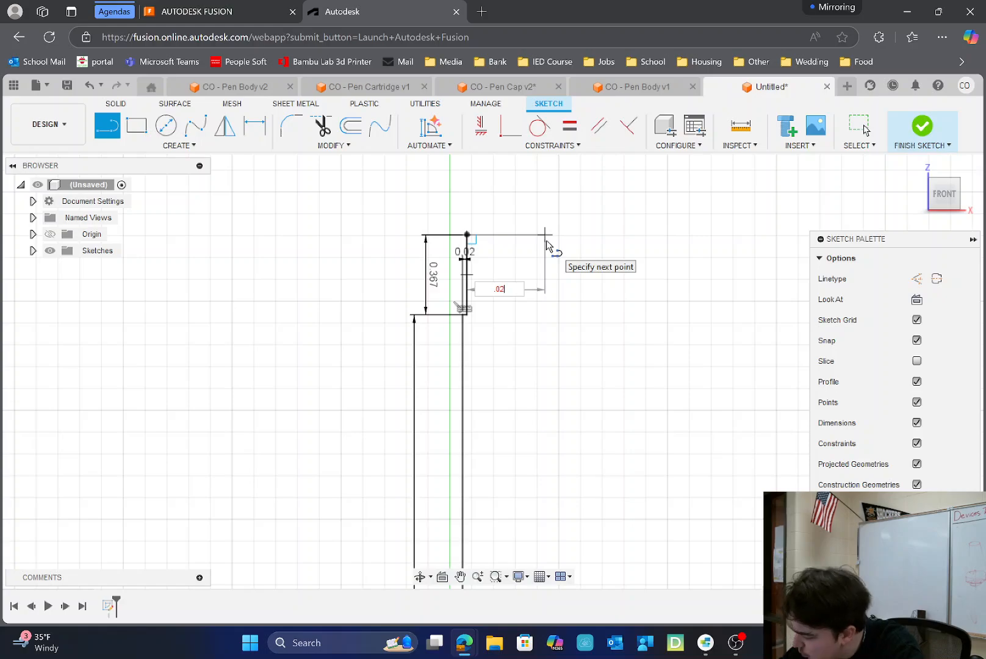
{"action": "key", "text": "Return"}
{"action": "key", "text": "Escape"}
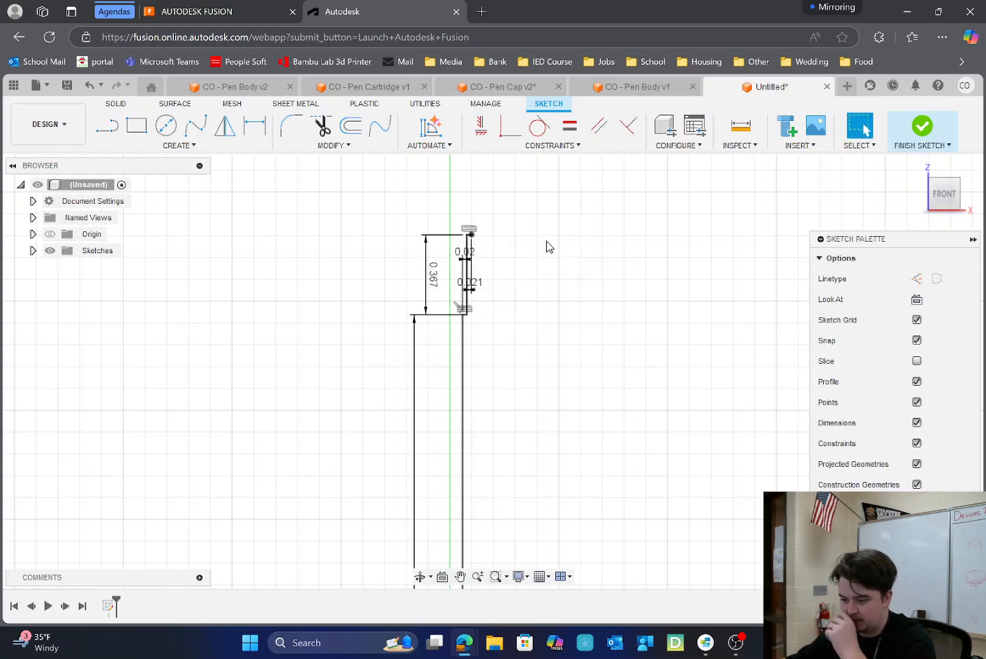
- Draw a 0.066 in vertical line upward from the outer end of the 0.021 in horizontal line
{"action": "scroll", "coordinate": [483, 234], "scroll_direction": "up", "scroll_amount": 3}
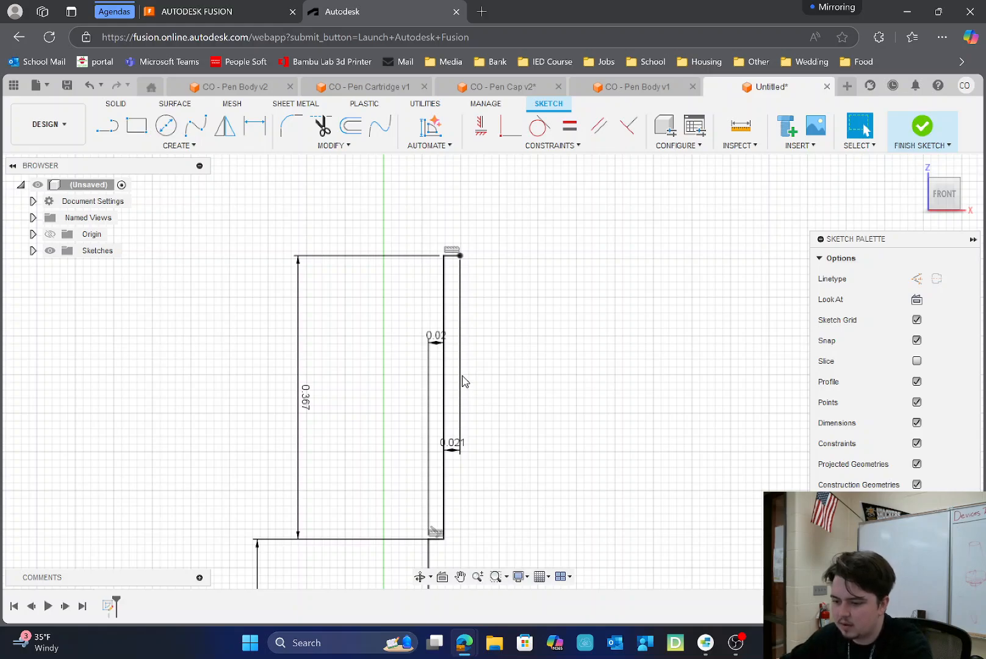
{"action": "left_click", "coordinate": [107, 126]}
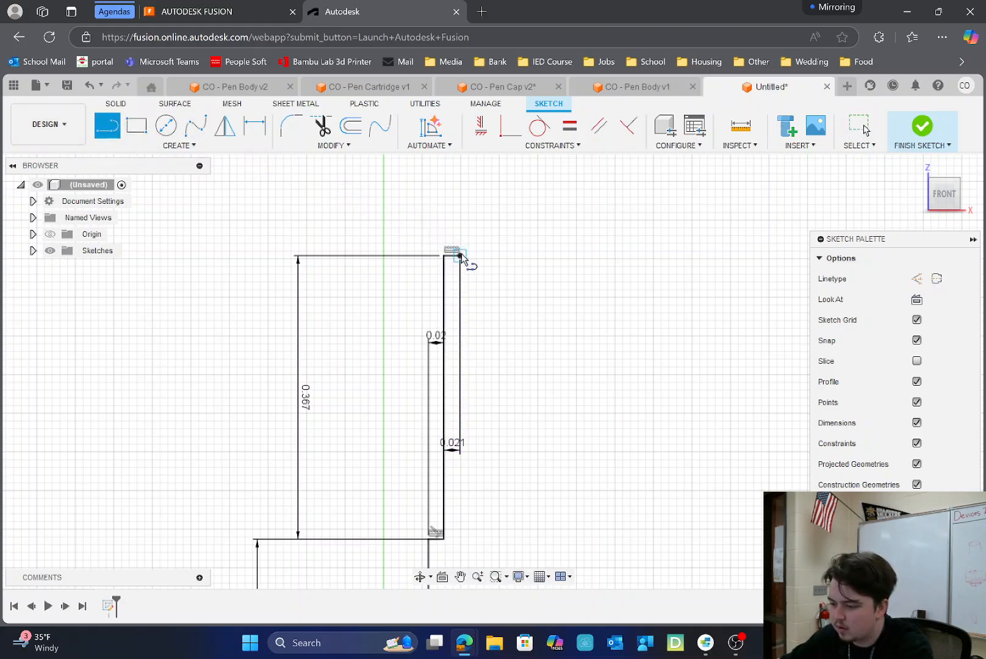
{"action": "left_click", "coordinate": [460, 256]}
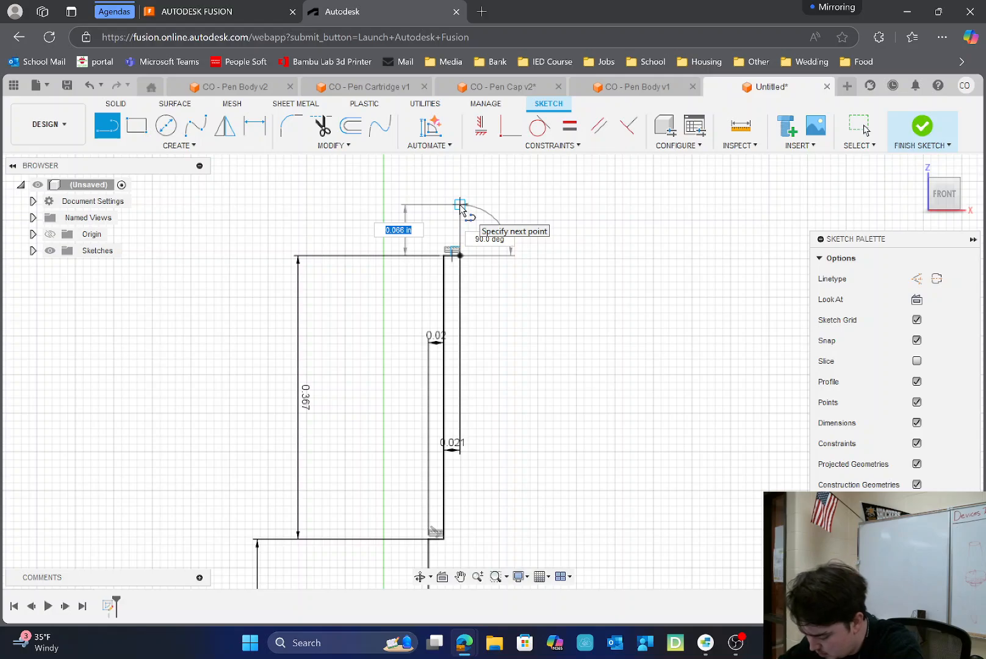
{"action": "key", "text": "BackSpace"}
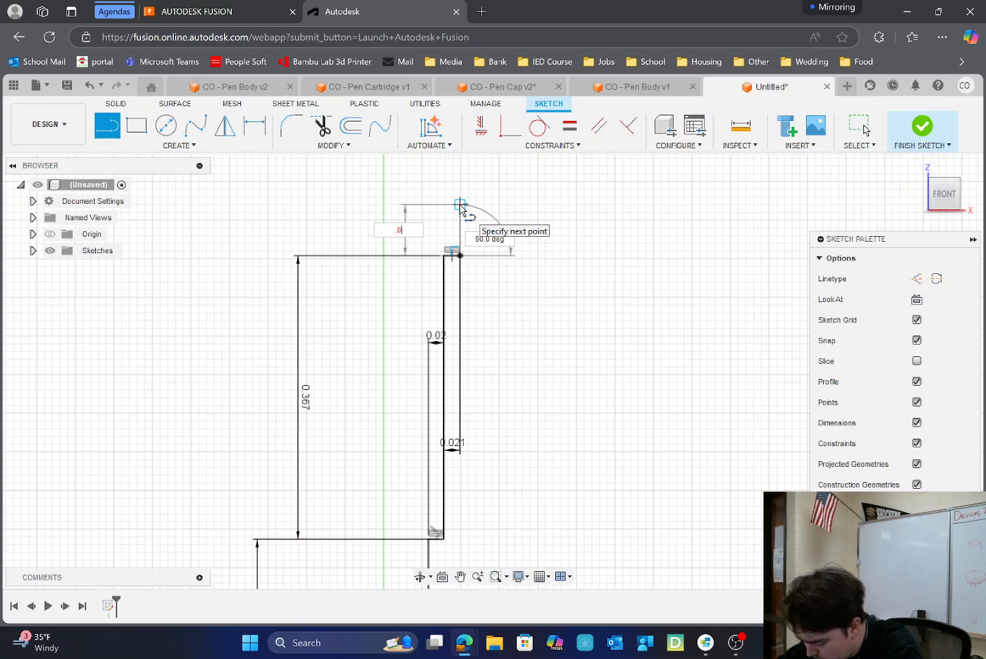
{"action": "type", "text": ".066"}
{"action": "key", "text": "Tab"}
{"action": "left_click", "coordinate": [462, 209]}
{"action": "key", "text": "Escape"}
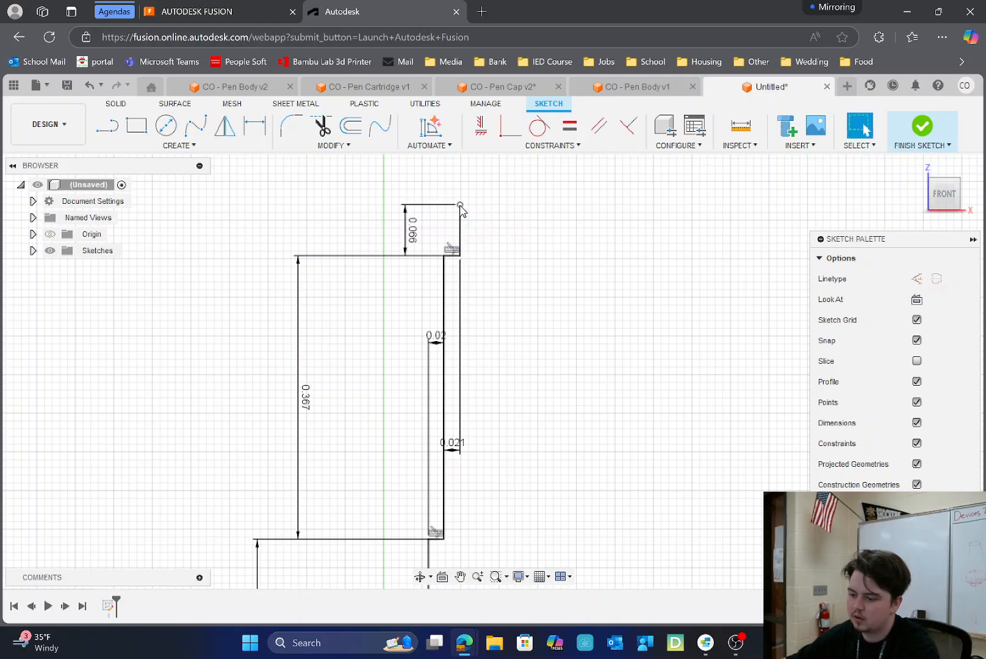
{"action": "scroll", "coordinate": [532, 389], "scroll_direction": "down", "scroll_amount": 5}
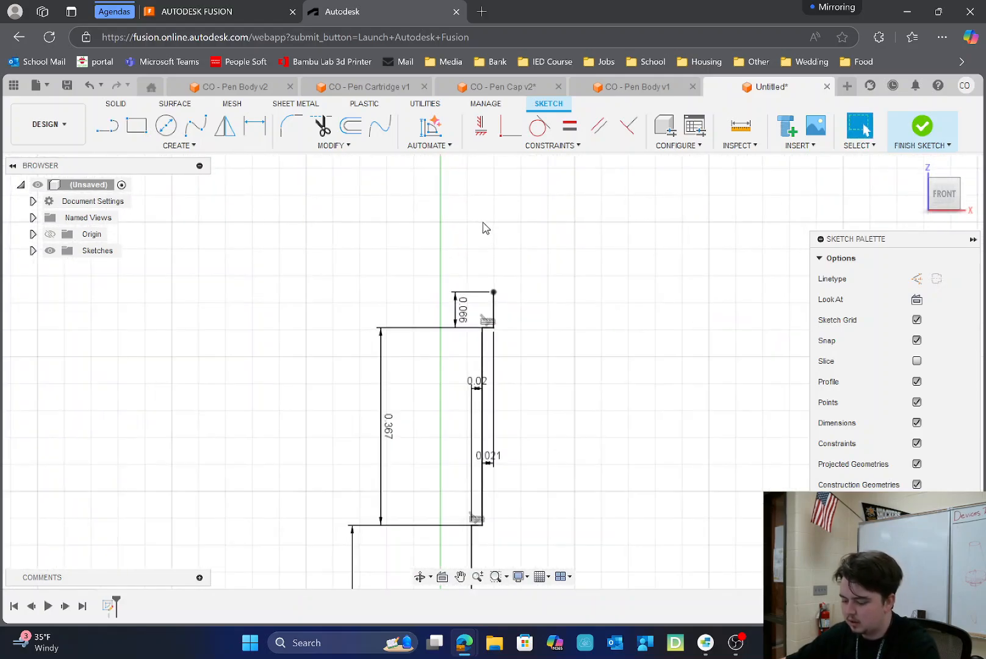
{"action": "scroll", "coordinate": [486, 232], "scroll_direction": "up", "scroll_amount": 3}
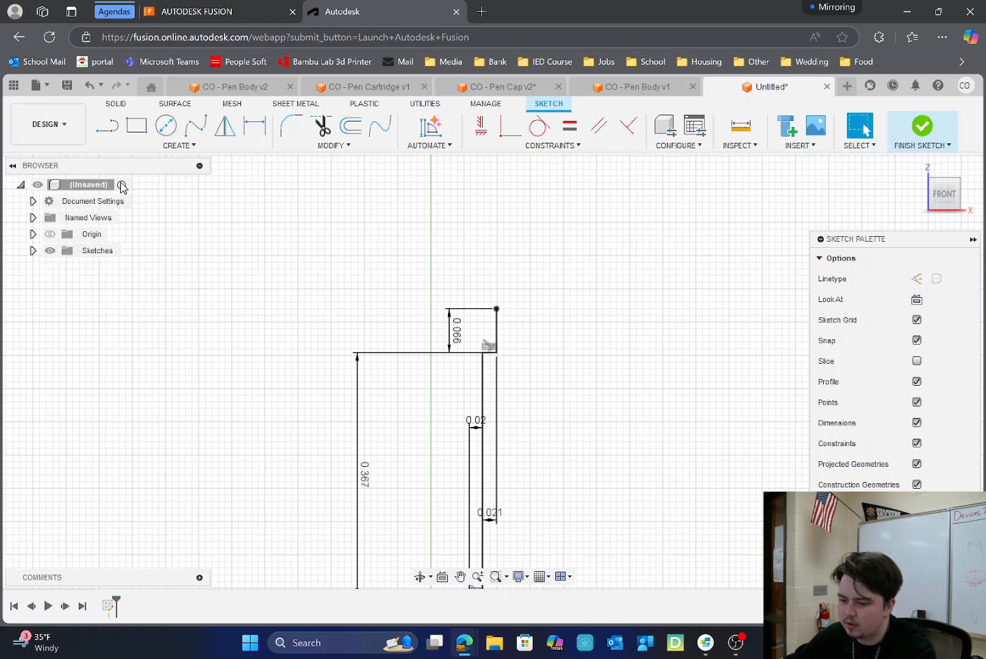
{"action": "left_click", "coordinate": [107, 125]}
{"action": "left_click", "coordinate": [496, 308]}
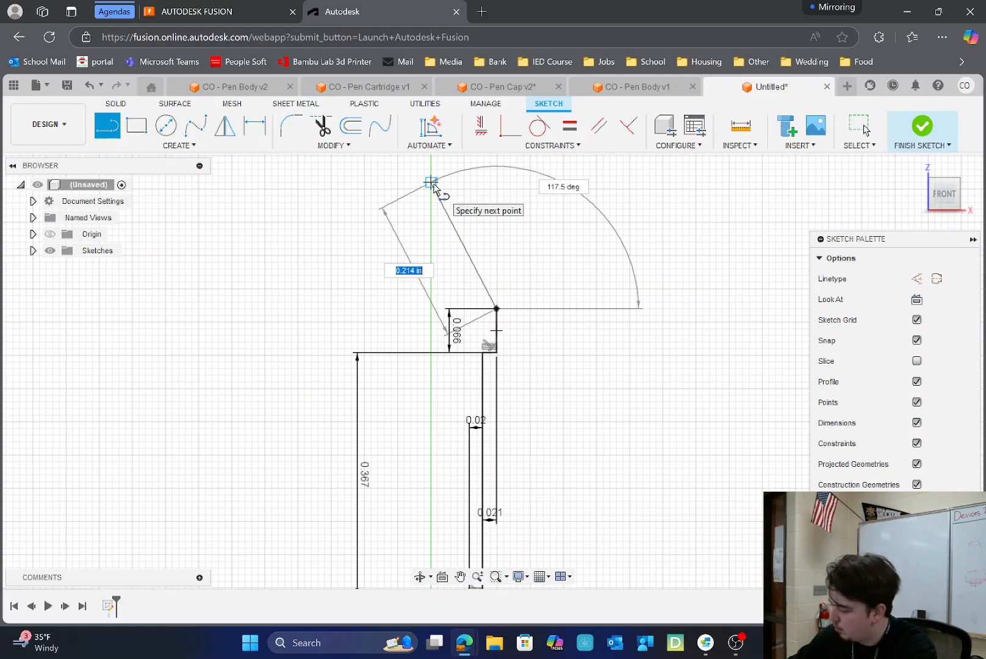
{"action": "key", "text": "BackSpace"}
{"action": "key", "text": "Tab"}
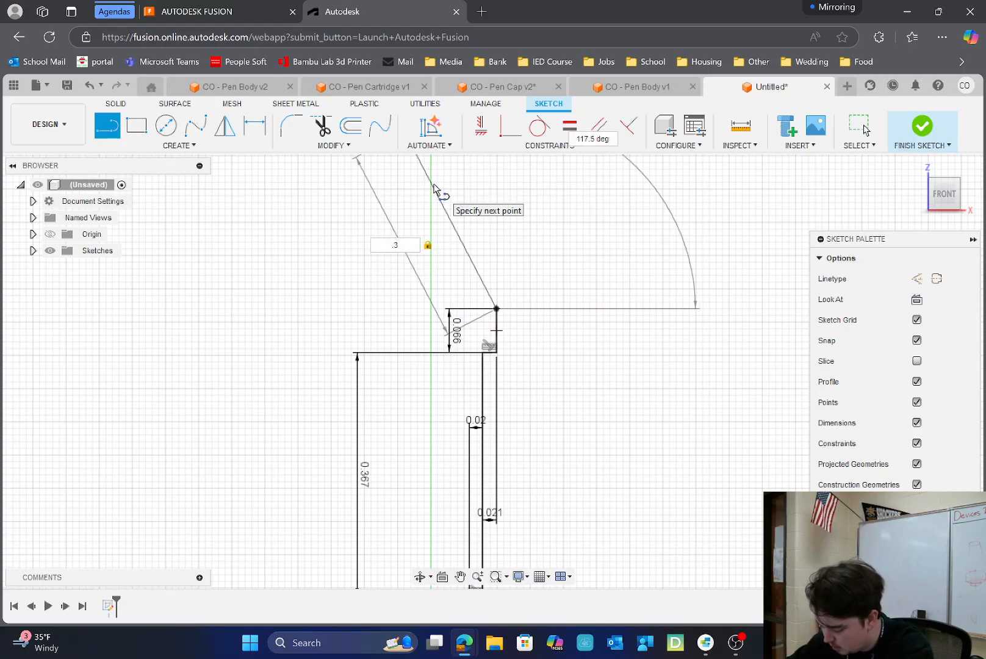
{"action": "type", "text": ".3165"}
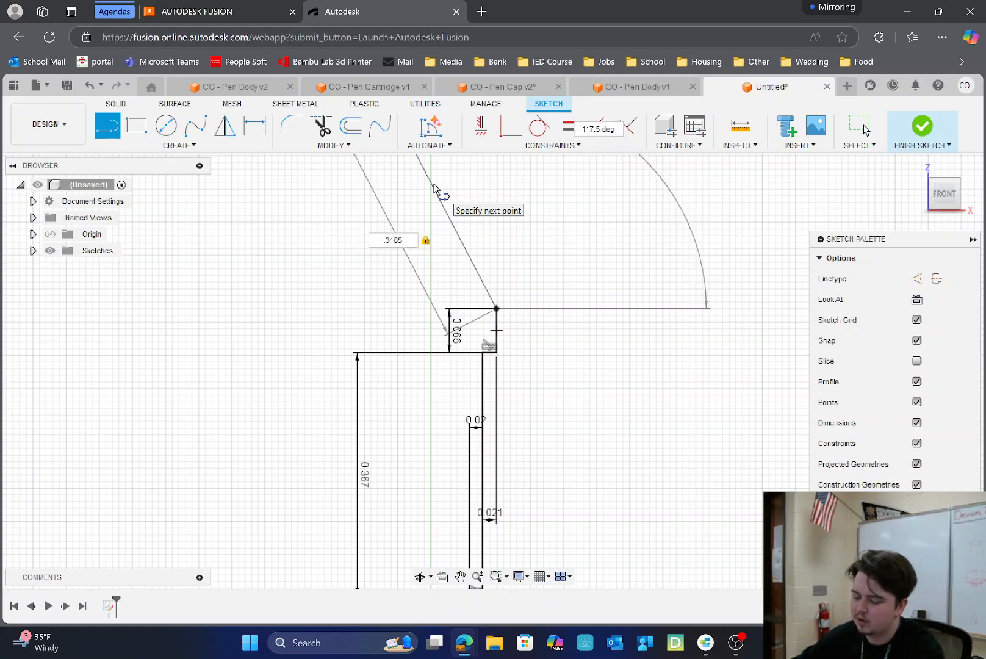
{"action": "scroll", "coordinate": [311, 546], "scroll_direction": "down", "scroll_amount": 3}
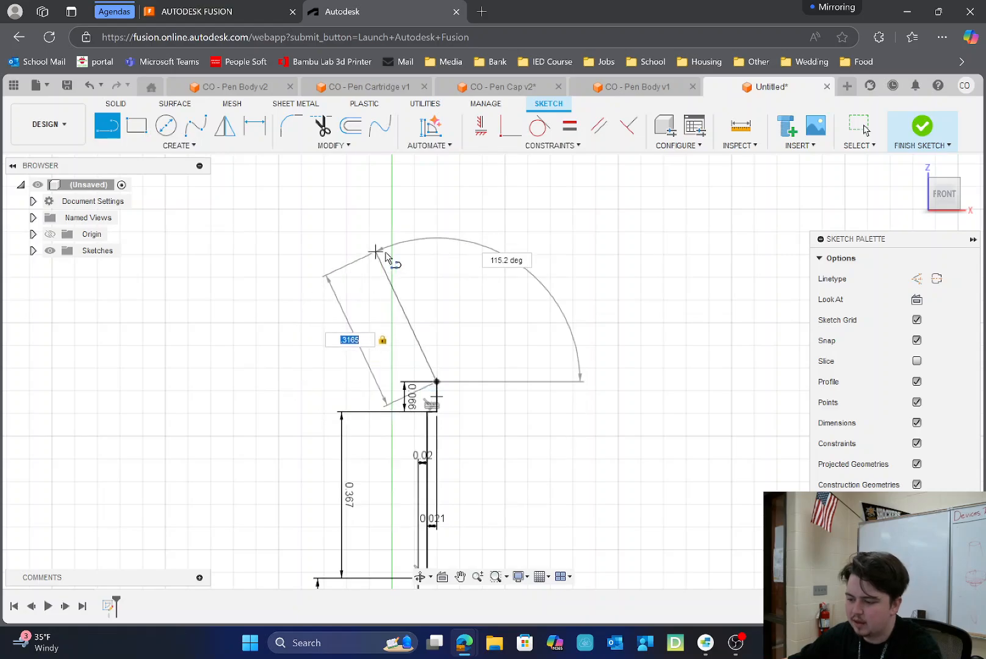
{"action": "scroll", "coordinate": [366, 257], "scroll_direction": "up", "scroll_amount": 2}
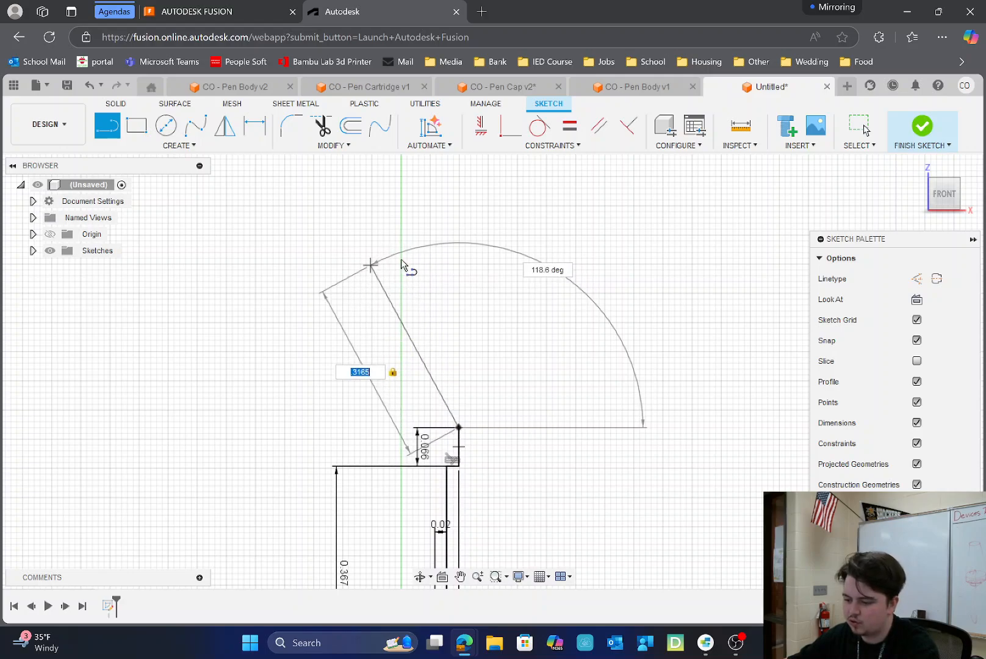
{"action": "right_click", "coordinate": [420, 254]}
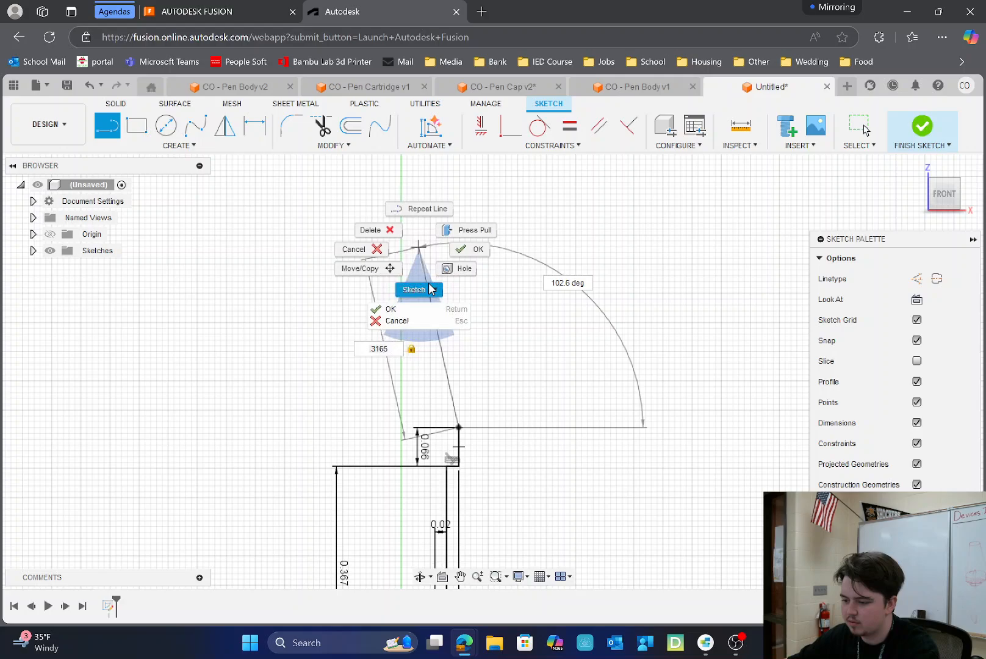
{"action": "left_click", "coordinate": [356, 250]}
- Draw a long vertical line along the green axis, from above the stepped profile down through the origin to below the red axis
{"action": "left_click", "coordinate": [103, 127]}
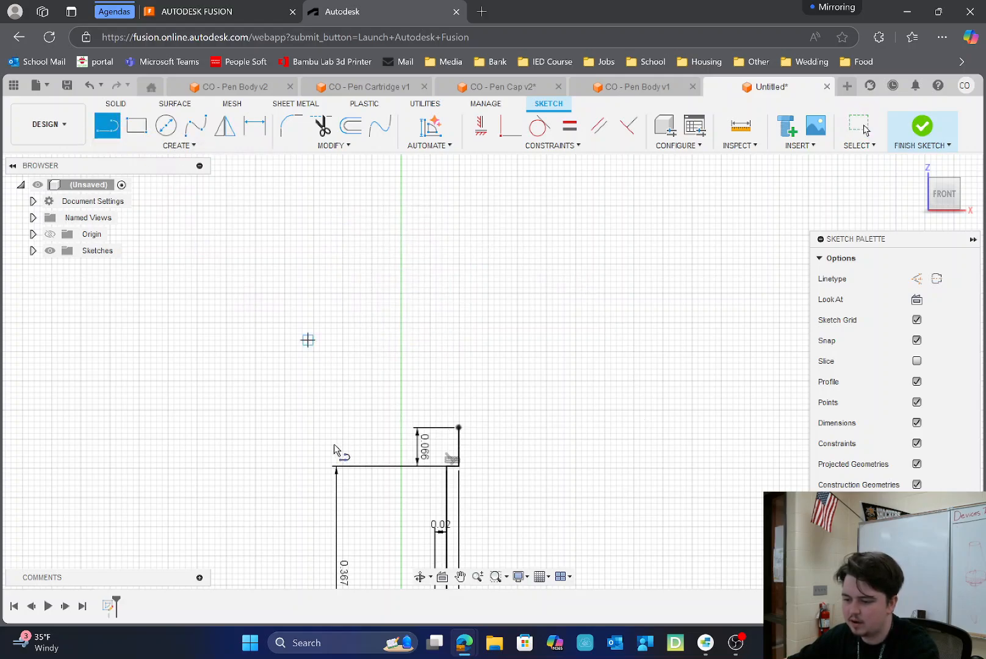
{"action": "scroll", "coordinate": [334, 449], "scroll_direction": "down", "scroll_amount": 2}
{"action": "left_click", "coordinate": [377, 173]}
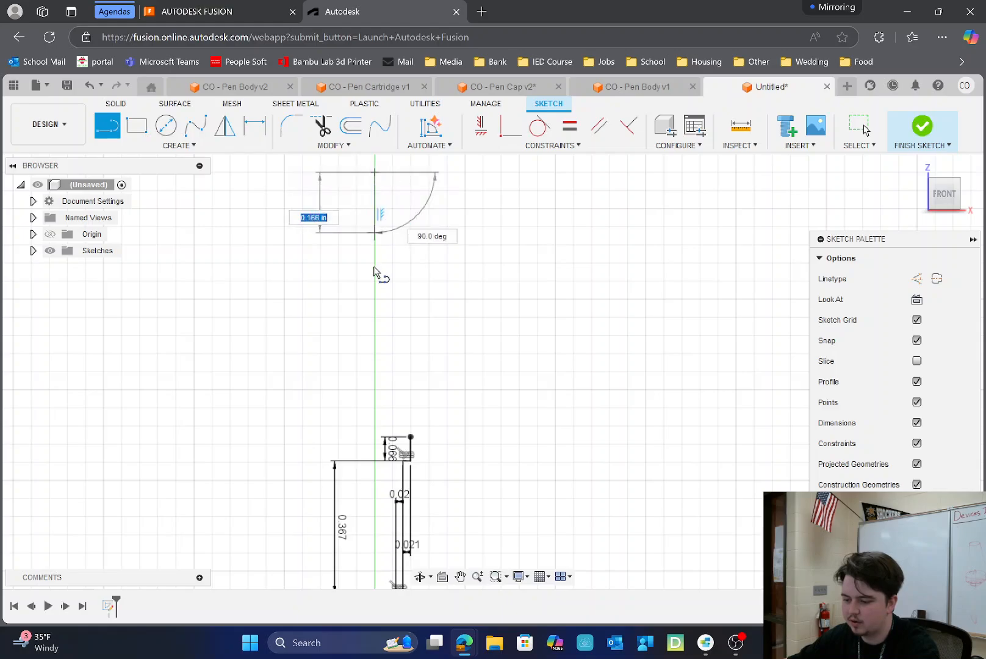
{"action": "scroll", "coordinate": [377, 275], "scroll_direction": "down", "scroll_amount": 4}
{"action": "scroll", "coordinate": [374, 275], "scroll_direction": "down", "scroll_amount": 2}
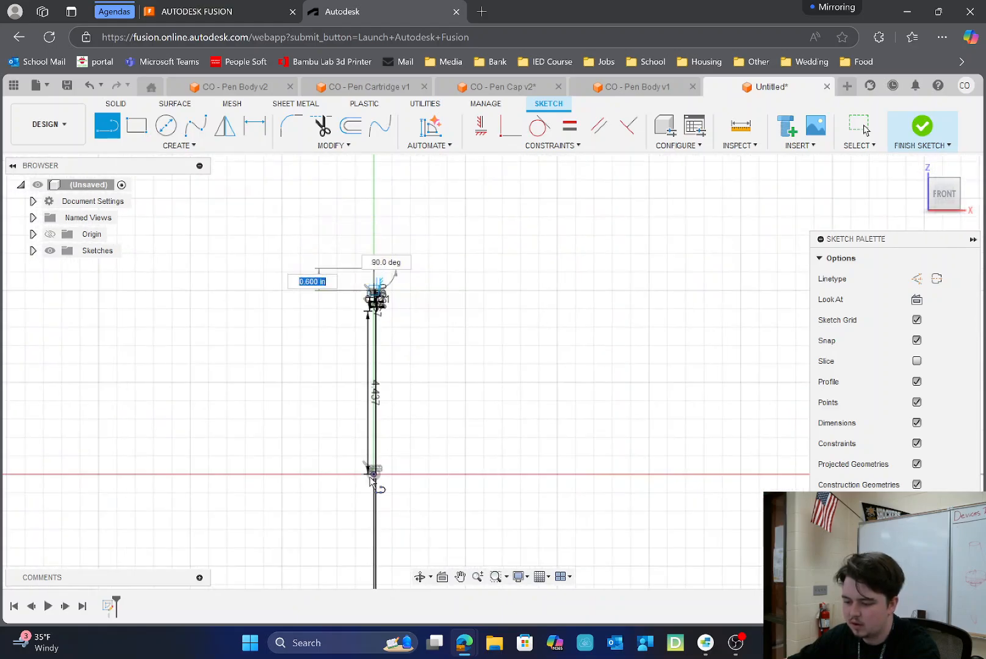
{"action": "scroll", "coordinate": [370, 538], "scroll_direction": "up", "scroll_amount": 5}
{"action": "scroll", "coordinate": [364, 533], "scroll_direction": "up", "scroll_amount": 3}
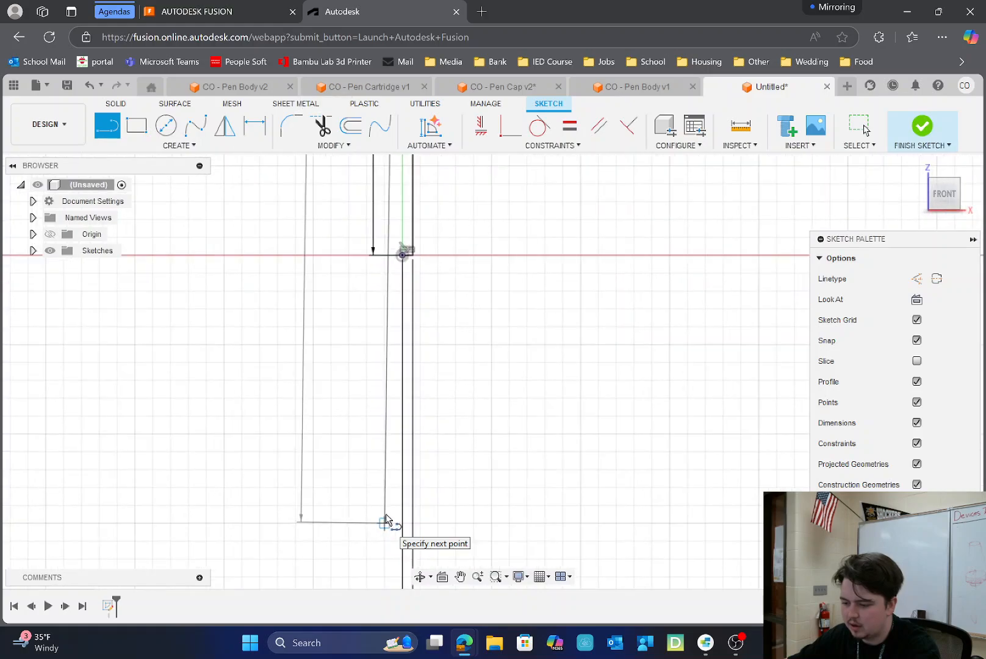
{"action": "left_click", "coordinate": [404, 506]}
{"action": "scroll", "coordinate": [410, 522], "scroll_direction": "down", "scroll_amount": 5}
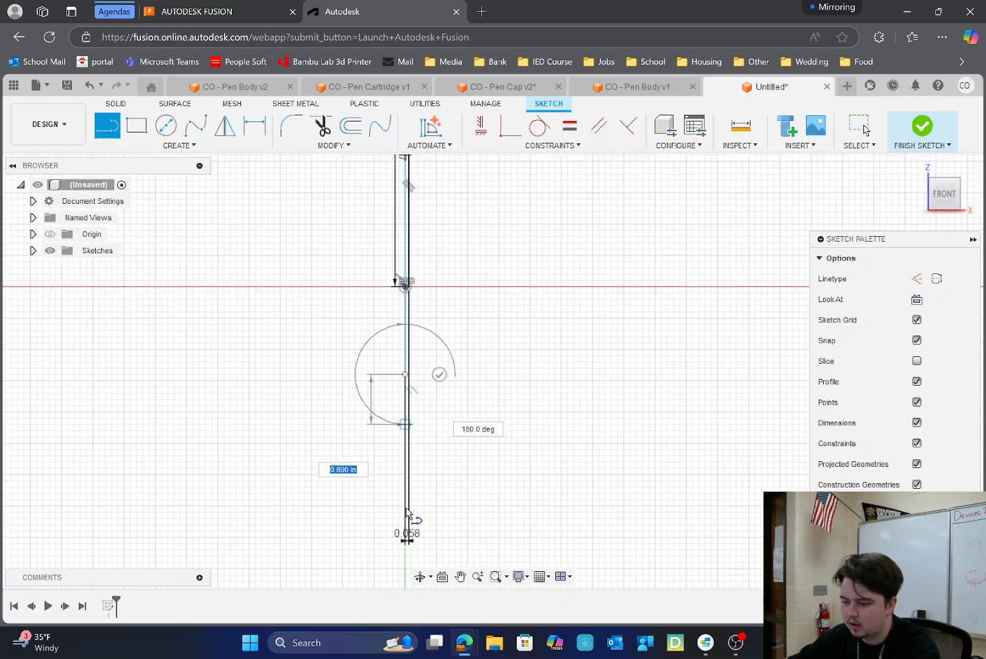
{"action": "left_click", "coordinate": [439, 378]}
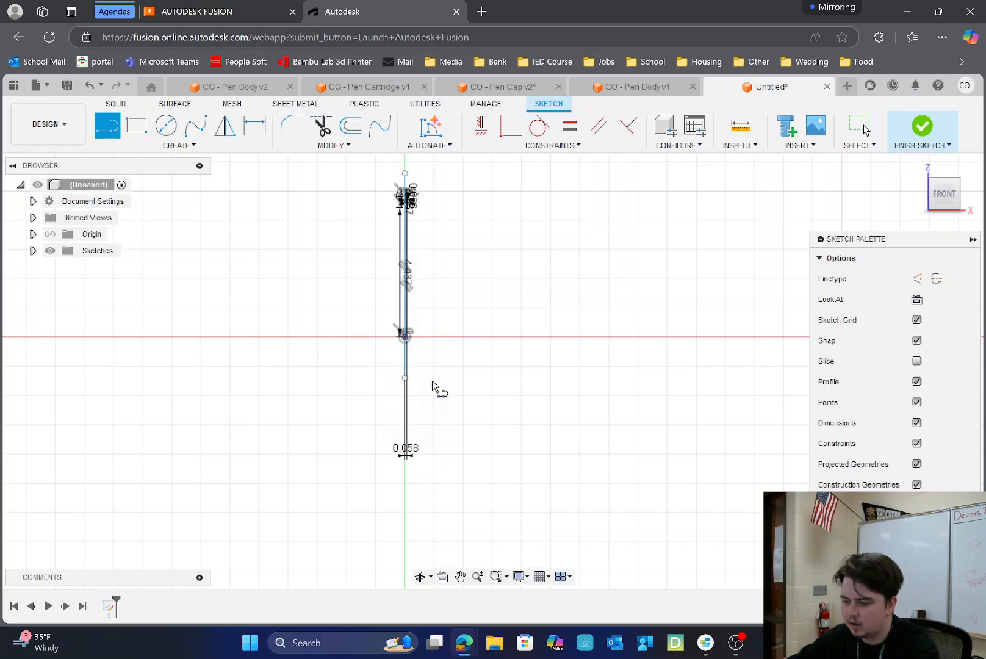
- Draw a 0.3165 in slanted line from the upper end of the 0.066 in vertical line up to the vertical centre line
{"action": "scroll", "coordinate": [402, 203], "scroll_direction": "down", "scroll_amount": 2}
{"action": "scroll", "coordinate": [398, 183], "scroll_direction": "up", "scroll_amount": 6}
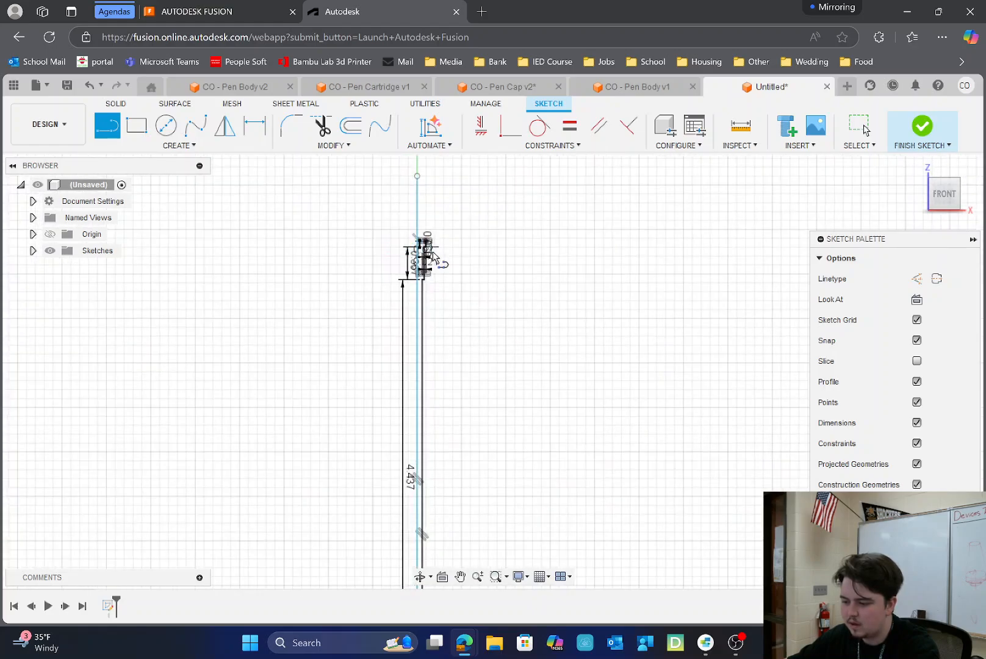
{"action": "scroll", "coordinate": [418, 324], "scroll_direction": "down", "scroll_amount": 2}
{"action": "scroll", "coordinate": [412, 207], "scroll_direction": "up", "scroll_amount": 4}
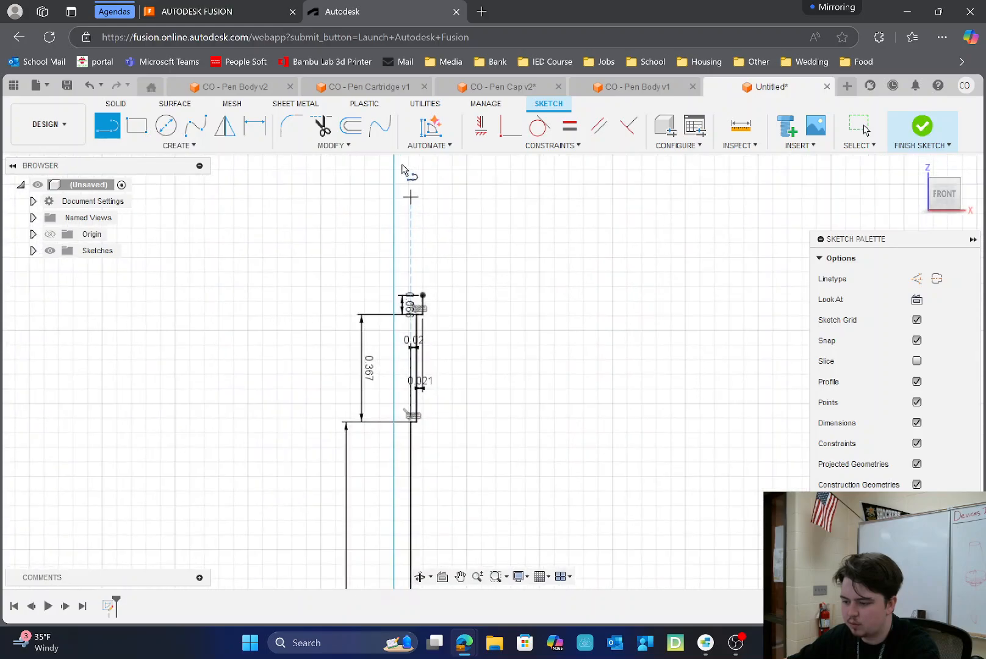
{"action": "scroll", "coordinate": [400, 482], "scroll_direction": "down", "scroll_amount": 2}
{"action": "scroll", "coordinate": [399, 284], "scroll_direction": "up", "scroll_amount": 4}
{"action": "scroll", "coordinate": [460, 522], "scroll_direction": "down", "scroll_amount": 4}
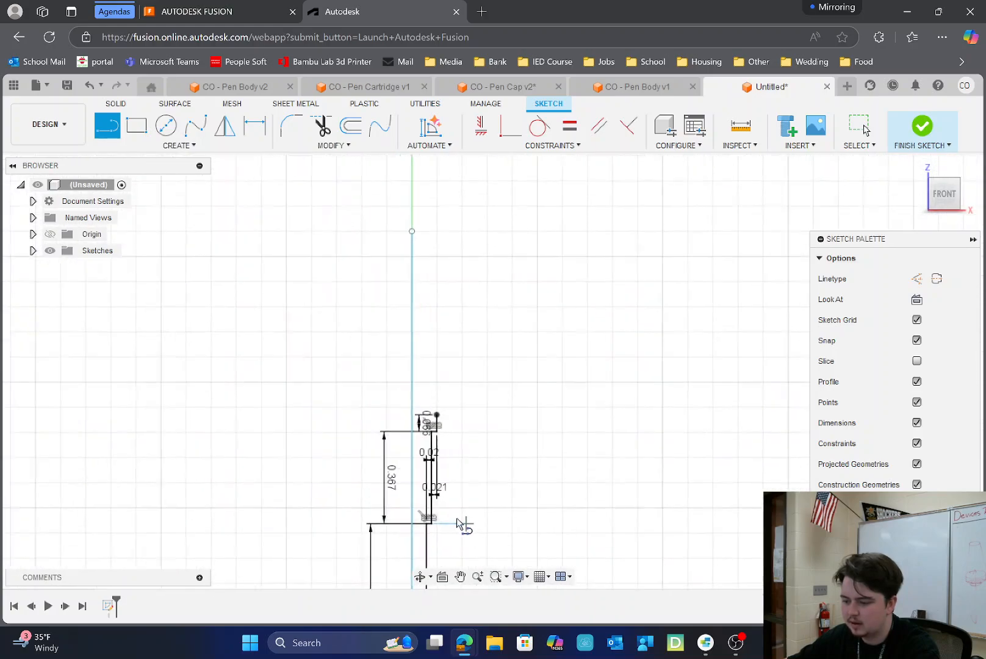
{"action": "left_click", "coordinate": [120, 139]}
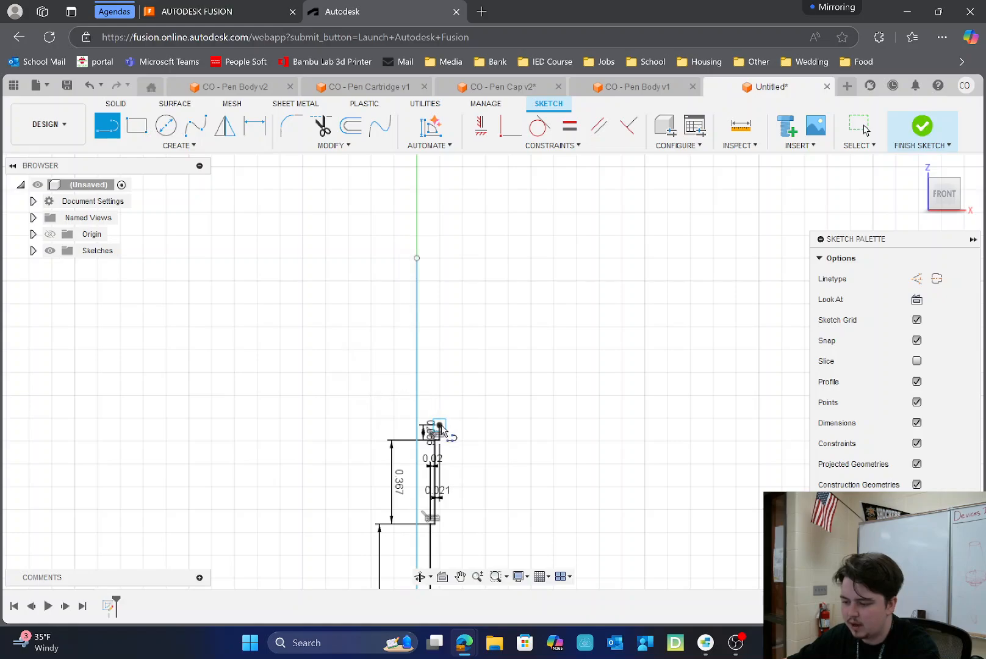
{"action": "left_click", "coordinate": [439, 425]}
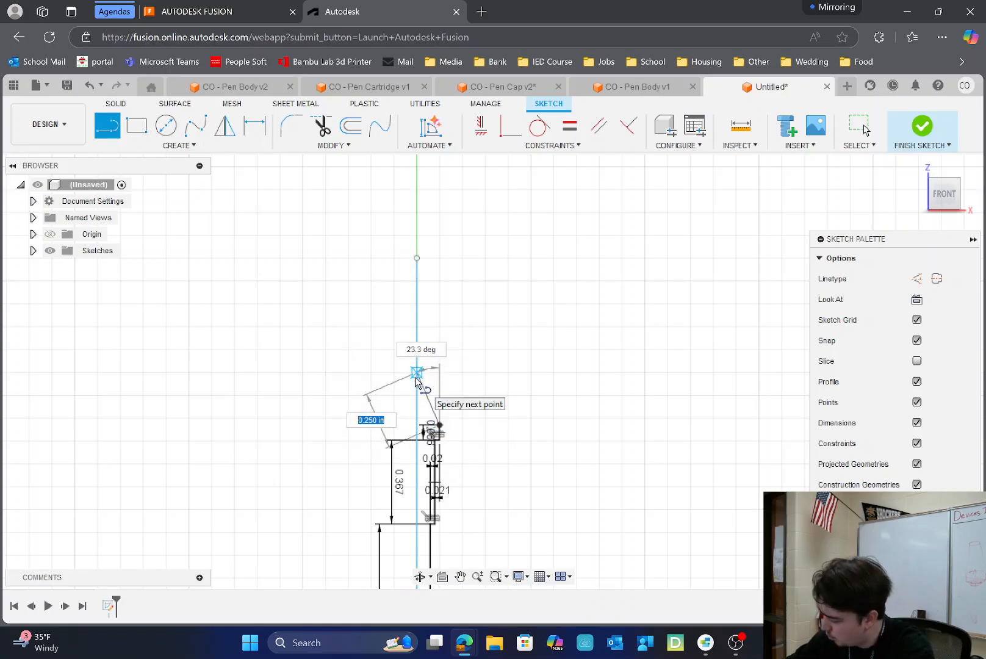
{"action": "type", "text": ".03165"}
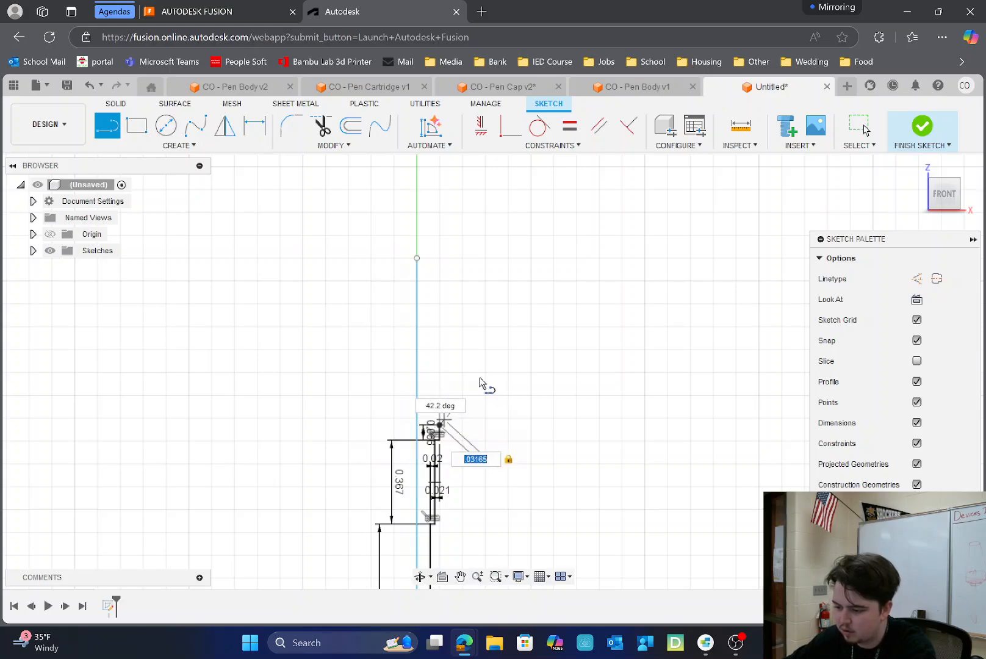
{"action": "scroll", "coordinate": [396, 385], "scroll_direction": "up", "scroll_amount": 2}
{"action": "scroll", "coordinate": [434, 407], "scroll_direction": "up", "scroll_amount": 3}
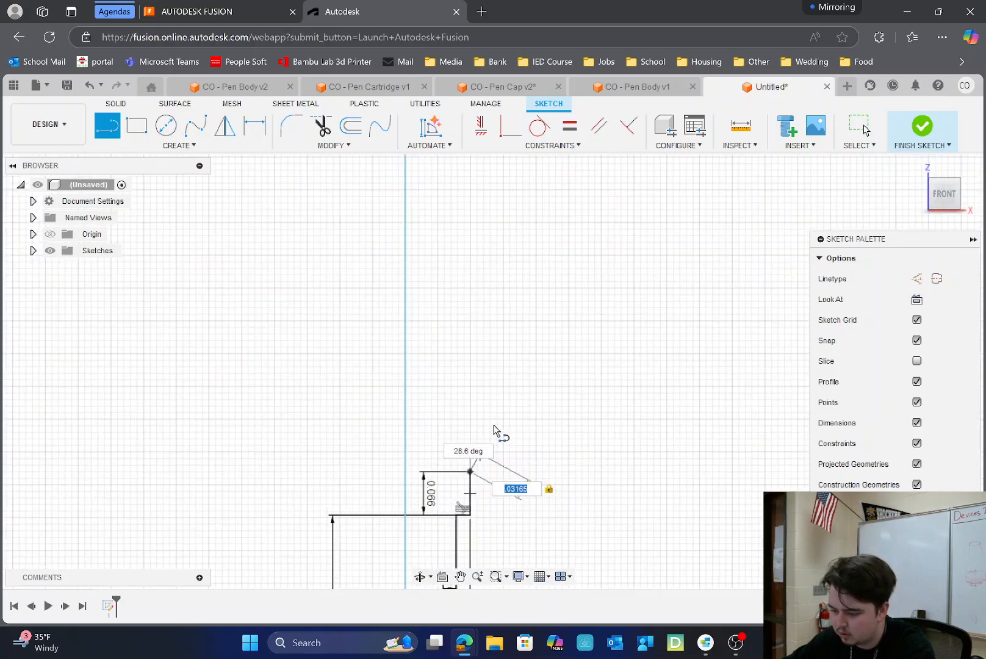
{"action": "key", "text": "Left"}
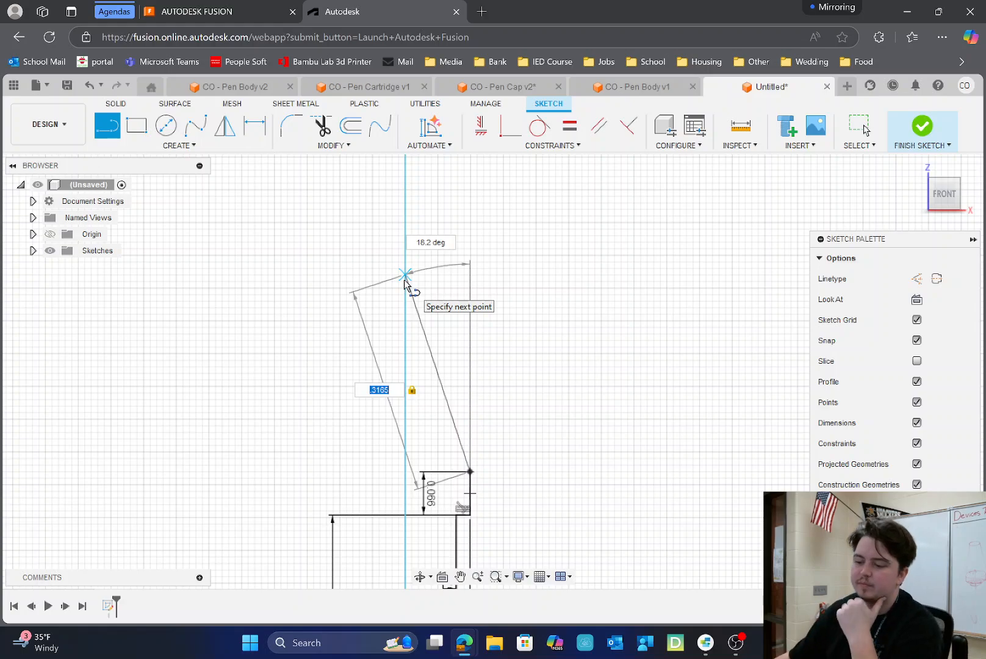
{"action": "key", "text": "Return"}
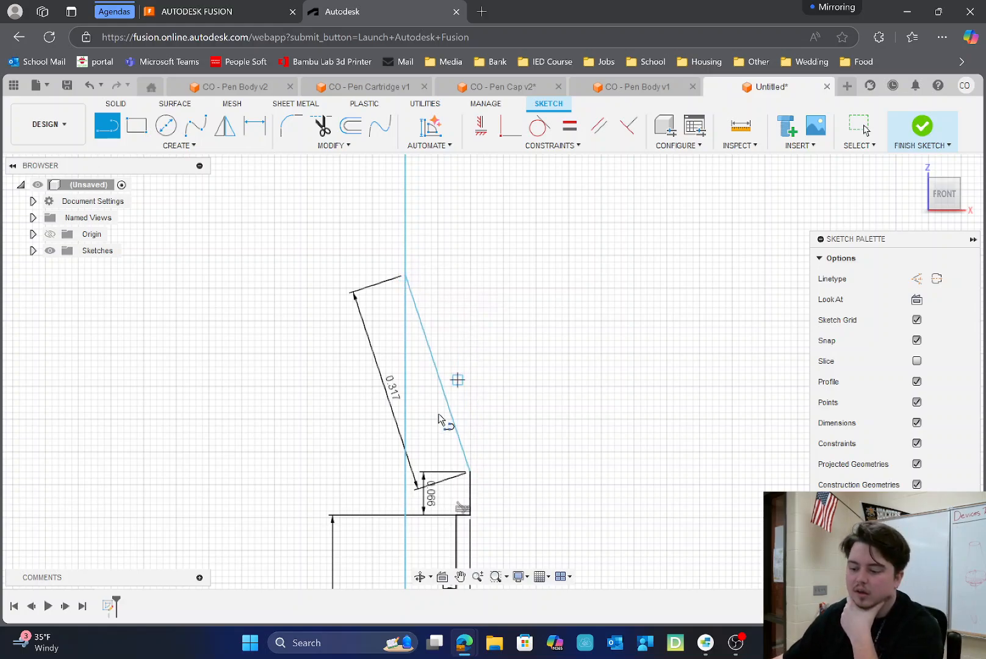
- Check the half-profile from its slanted tip down to its base edge at the origin, and finish the sketch
{"action": "scroll", "coordinate": [430, 421], "scroll_direction": "up", "scroll_amount": 2}
{"action": "scroll", "coordinate": [474, 324], "scroll_direction": "down", "scroll_amount": 3}
{"action": "scroll", "coordinate": [474, 306], "scroll_direction": "down", "scroll_amount": 5}
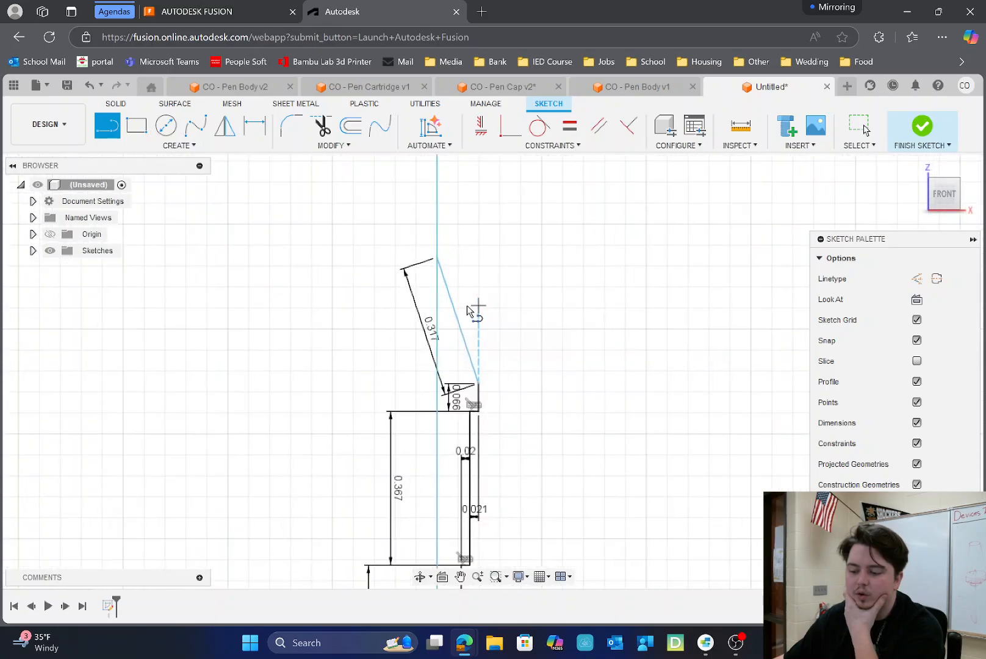
{"action": "scroll", "coordinate": [436, 257], "scroll_direction": "down", "scroll_amount": 5}
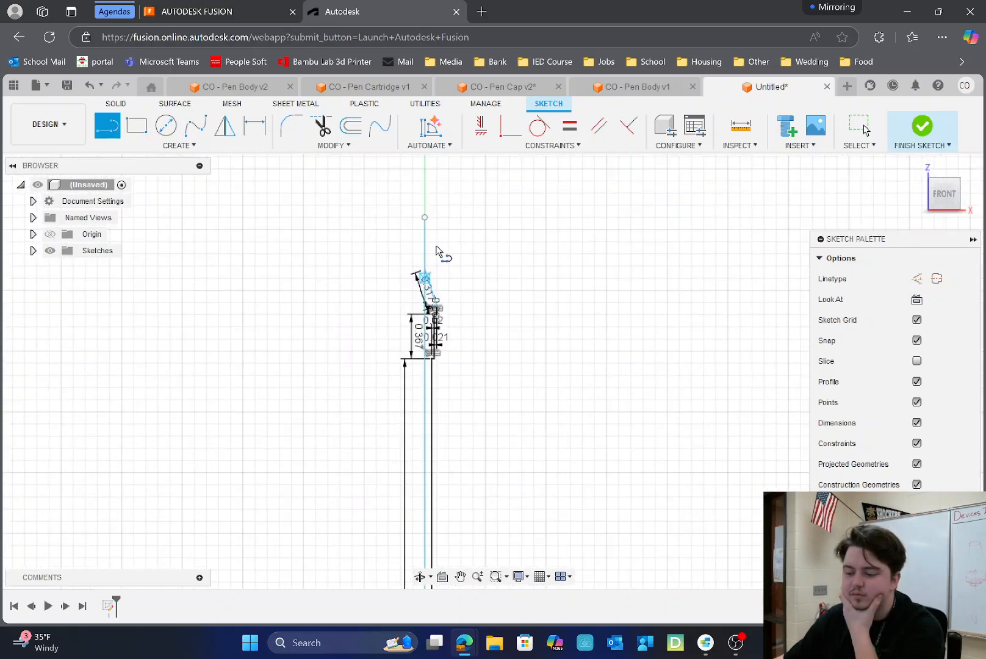
{"action": "scroll", "coordinate": [427, 506], "scroll_direction": "up", "scroll_amount": 8}
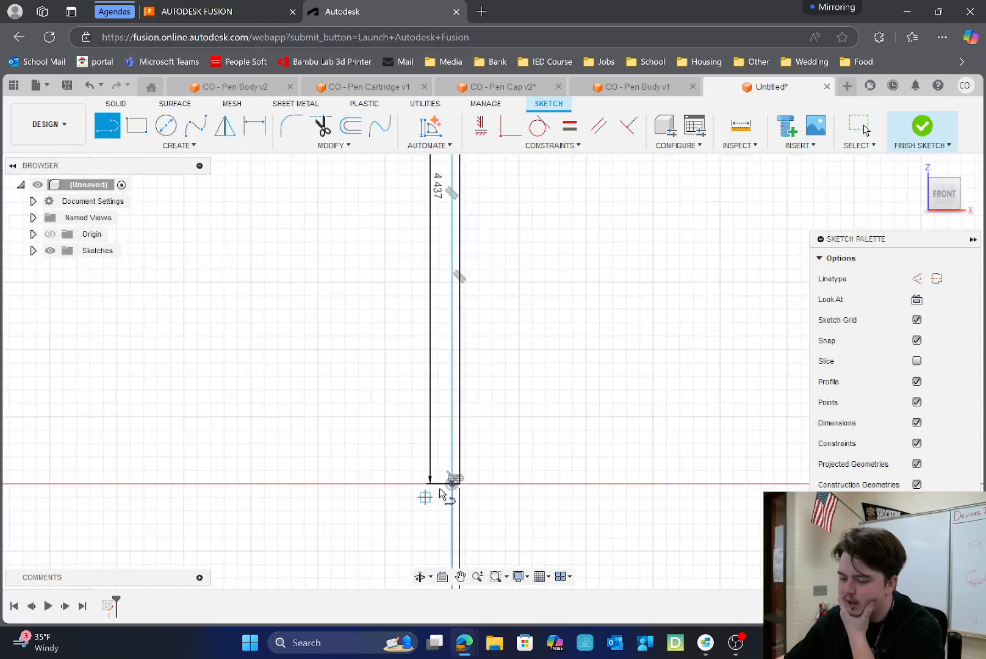
{"action": "scroll", "coordinate": [470, 427], "scroll_direction": "down", "scroll_amount": 4}
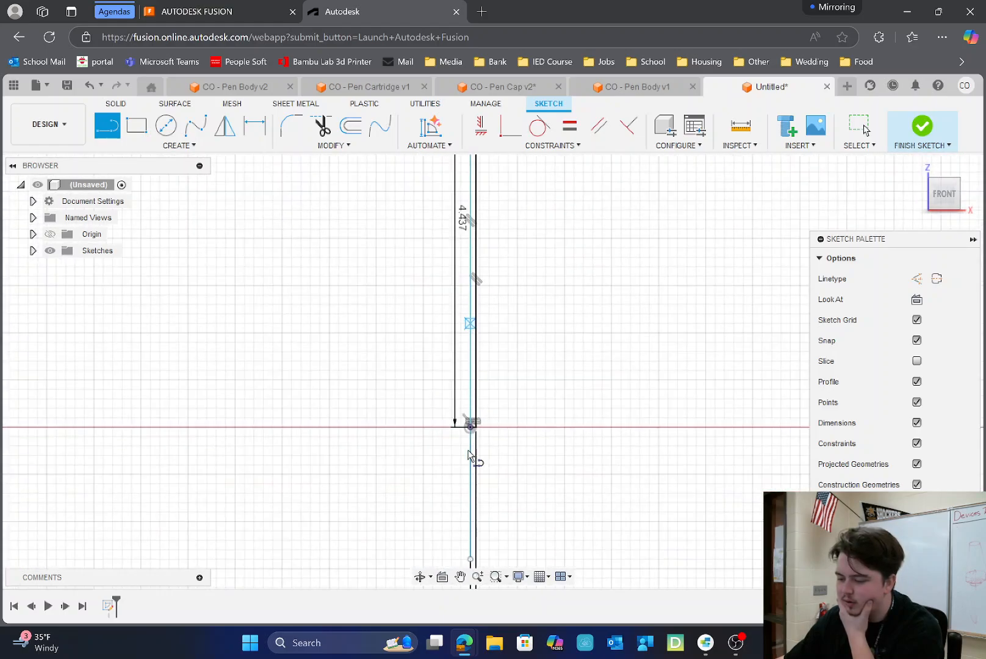
{"action": "scroll", "coordinate": [482, 390], "scroll_direction": "up", "scroll_amount": 6}
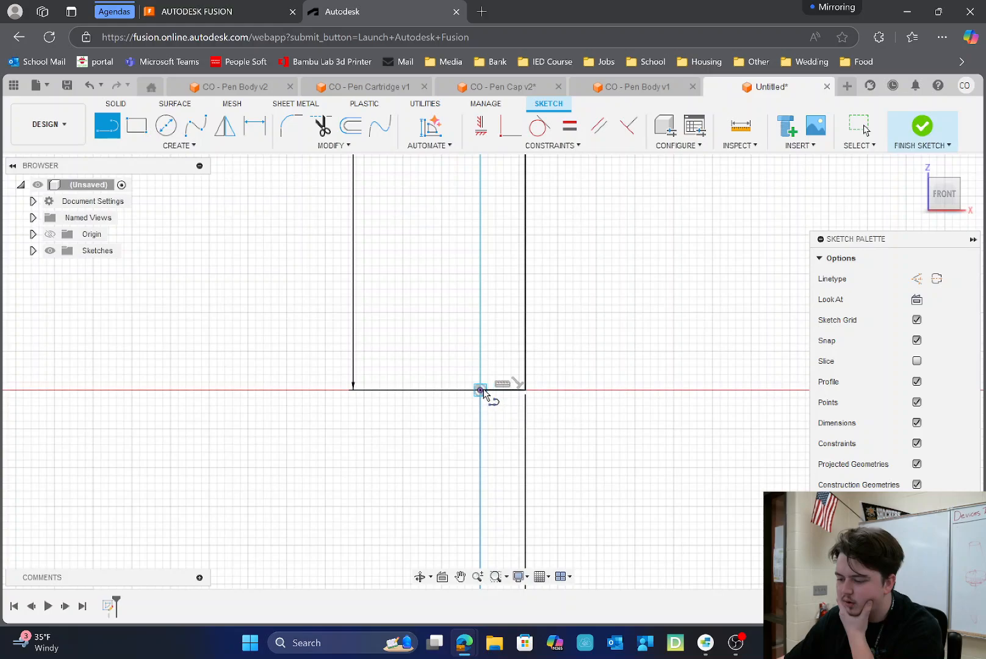
{"action": "left_click", "coordinate": [481, 389]}
{"action": "left_click", "coordinate": [526, 390]}
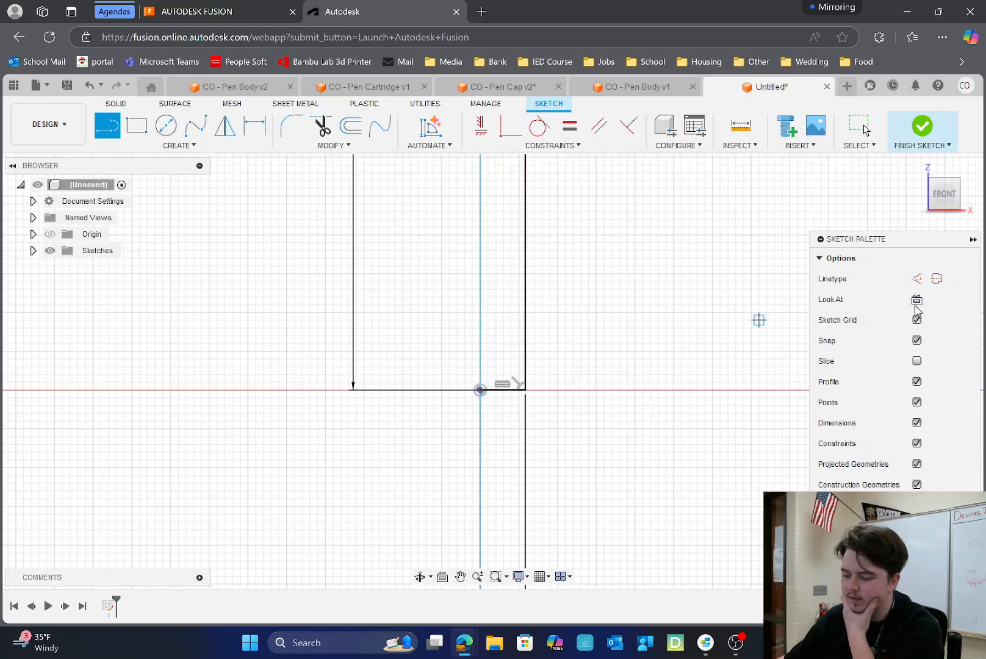
{"action": "left_click", "coordinate": [922, 125]}
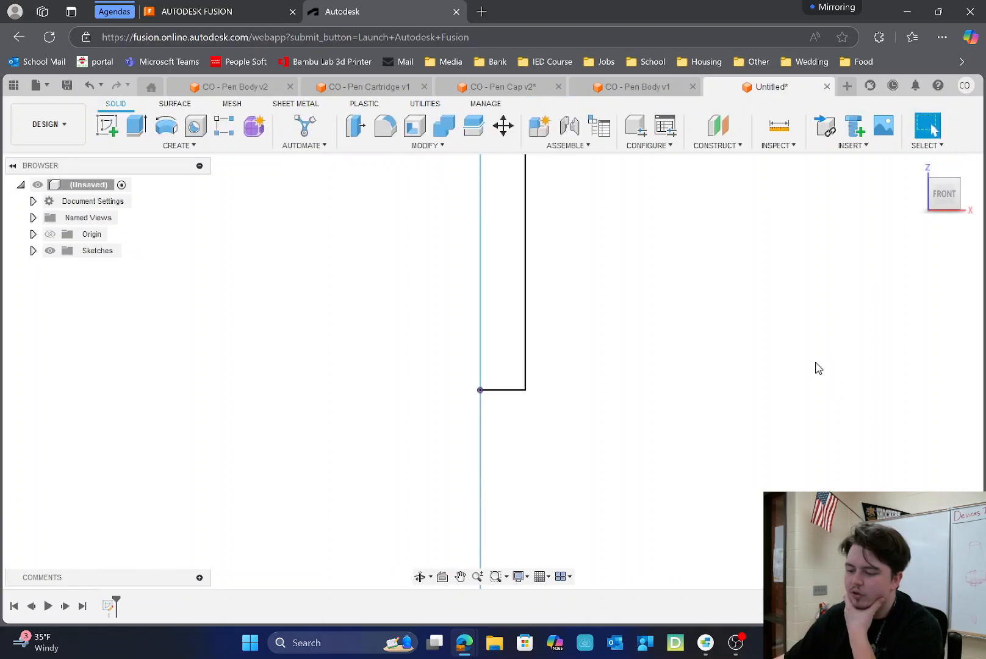
{"action": "left_click", "coordinate": [917, 167]}
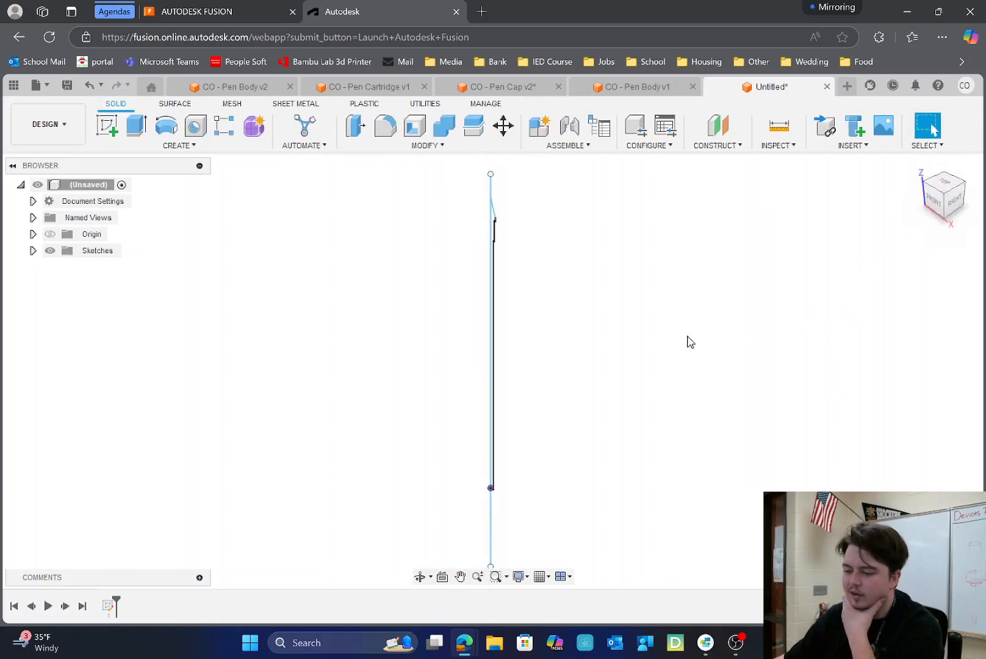
- Revolve the closed stepped half-profile 360 degrees around the vertical centre line as a new body
{"action": "scroll", "coordinate": [492, 218], "scroll_direction": "up", "scroll_amount": 5}
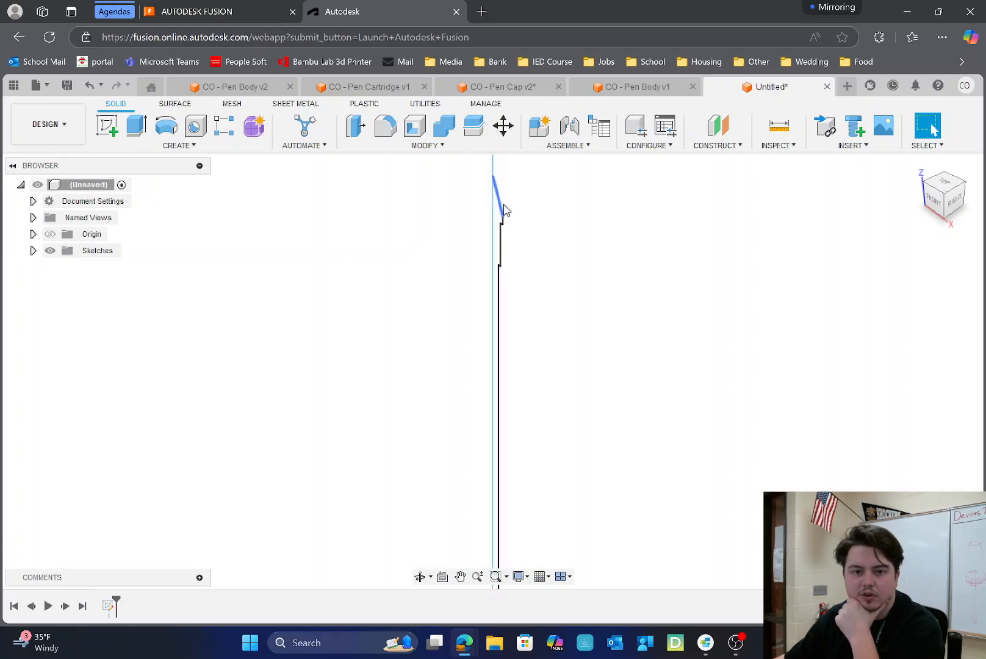
{"action": "left_click", "coordinate": [166, 126]}
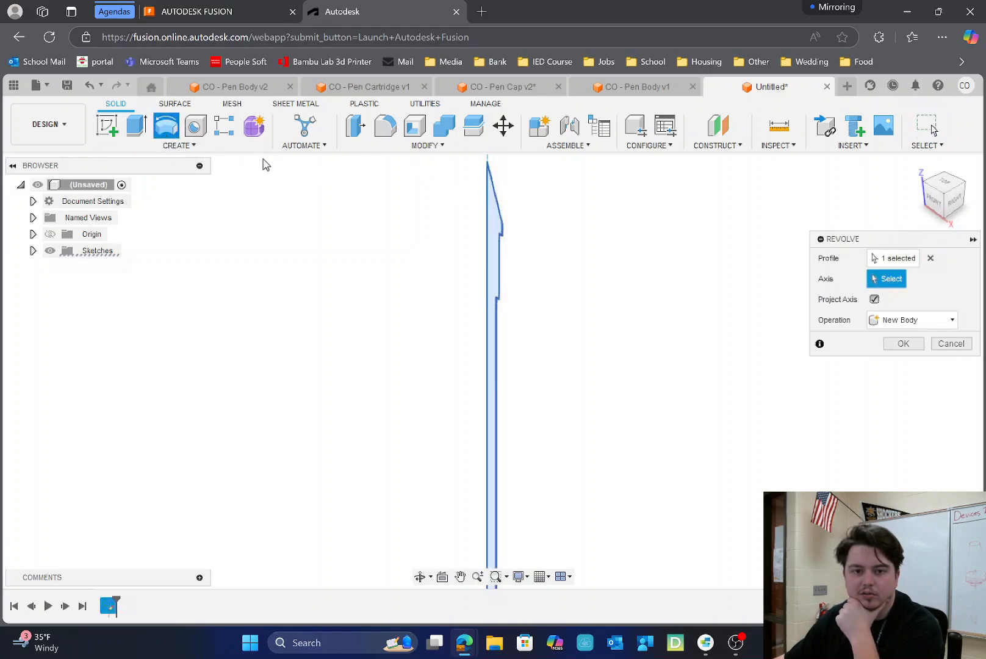
{"action": "scroll", "coordinate": [593, 290], "scroll_direction": "down", "scroll_amount": 2}
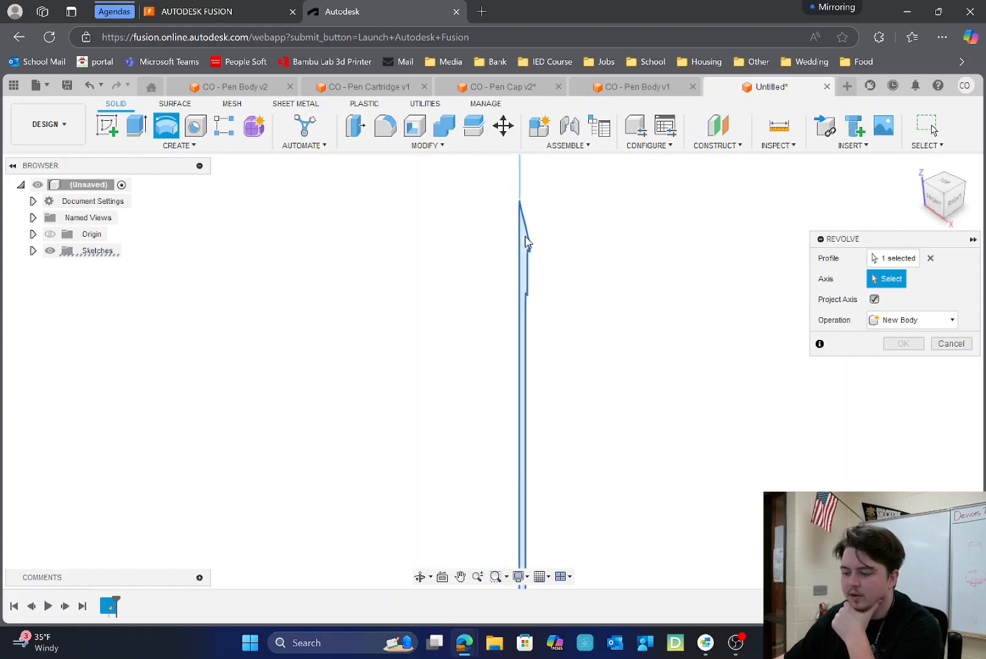
{"action": "left_click", "coordinate": [520, 177]}
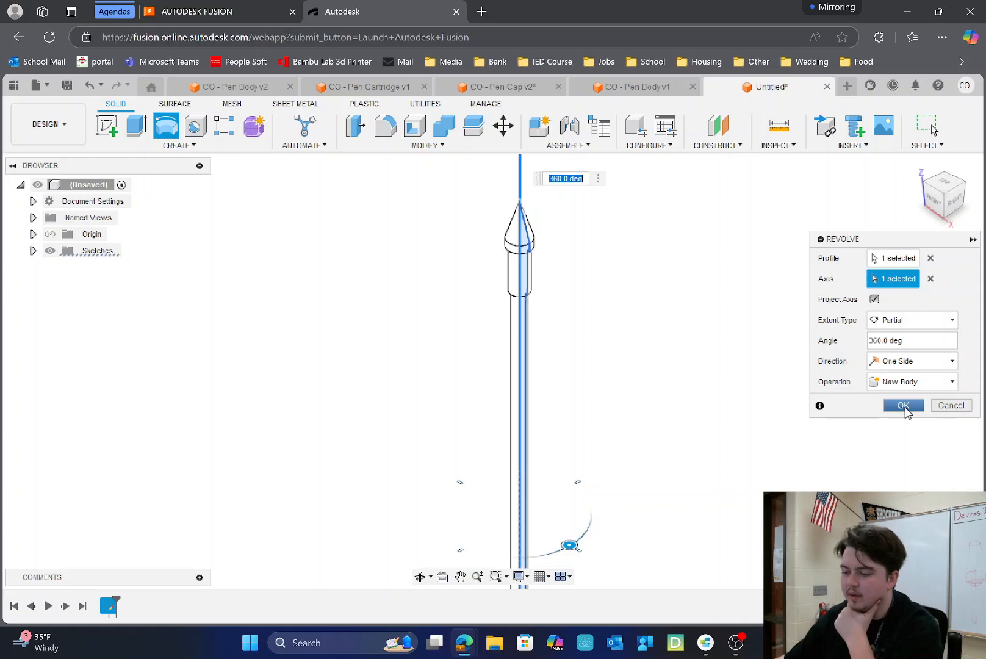
{"action": "left_click", "coordinate": [903, 405]}
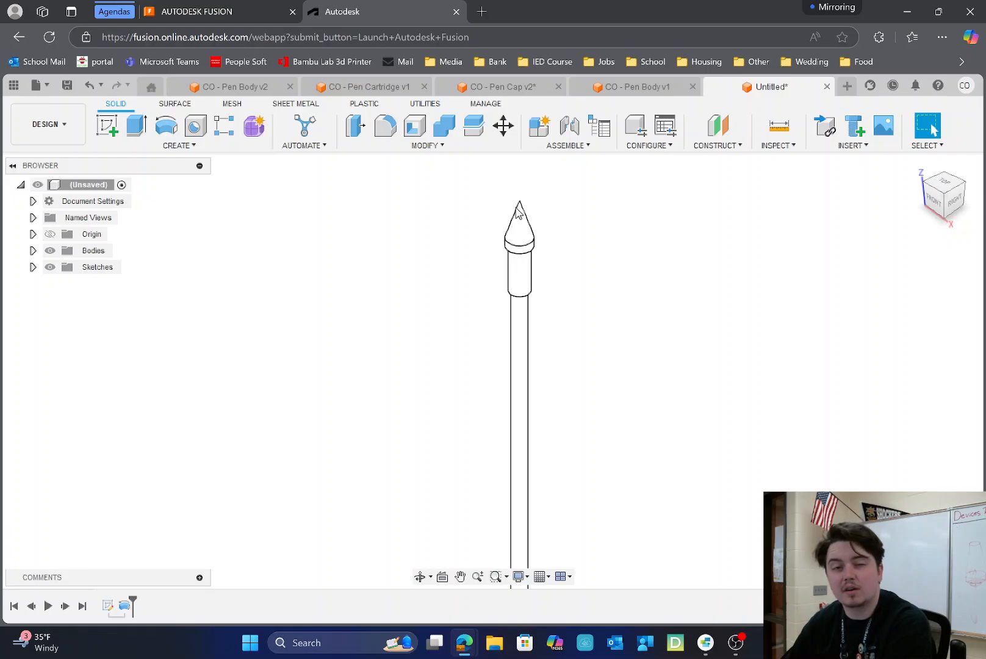
- Save the revolved design as CO - Pen Cartridge in the Default Project
{"action": "scroll", "coordinate": [521, 241], "scroll_direction": "up", "scroll_amount": 1}
{"action": "scroll", "coordinate": [520, 239], "scroll_direction": "up", "scroll_amount": 3}
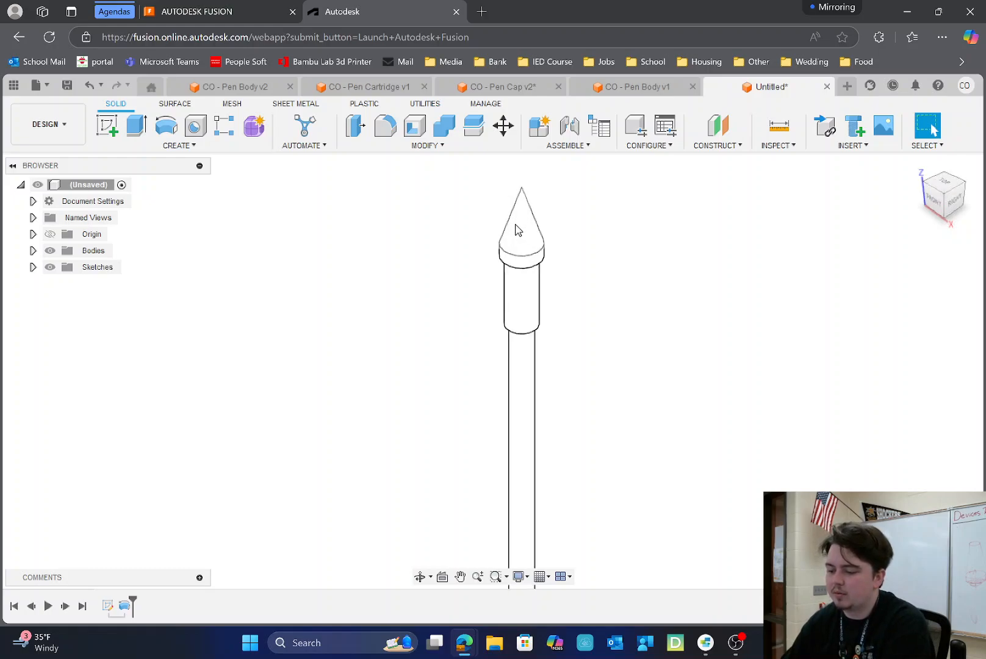
{"action": "scroll", "coordinate": [519, 230], "scroll_direction": "down", "scroll_amount": 3}
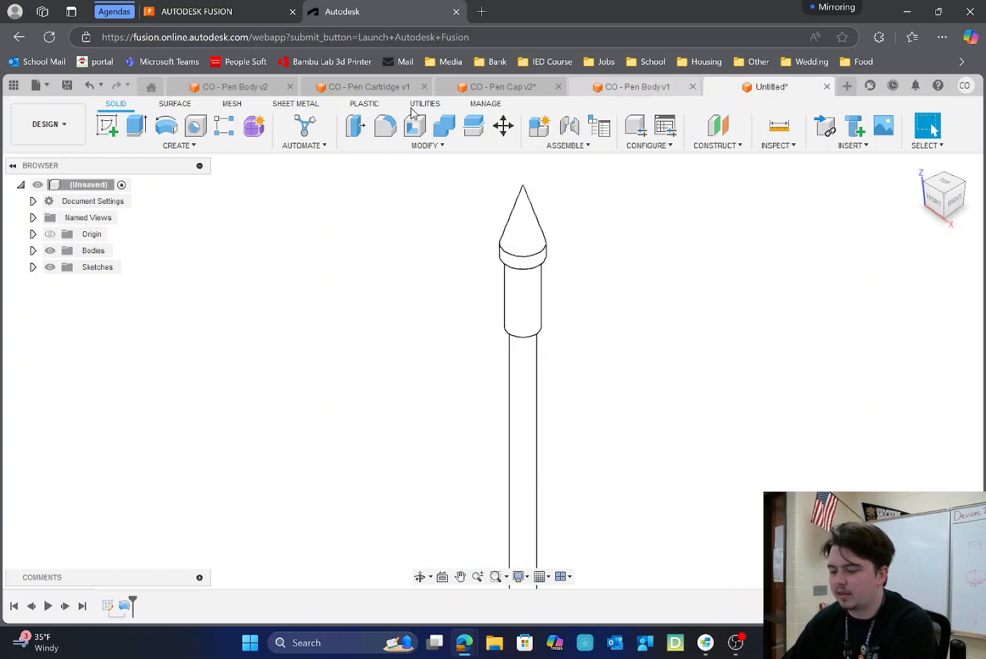
{"action": "left_click", "coordinate": [75, 88]}
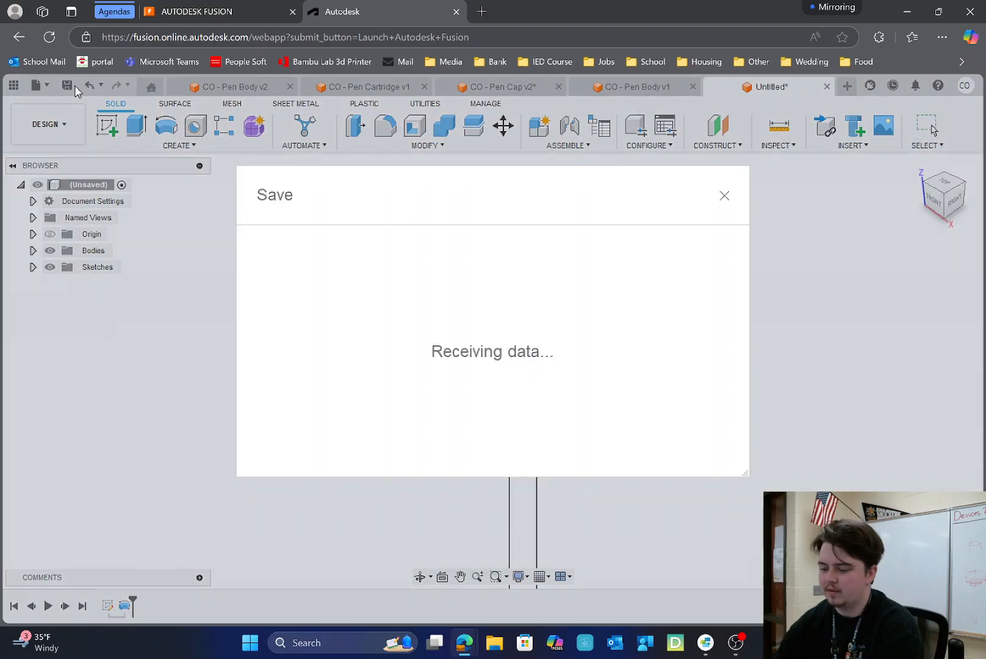
{"action": "type", "text": "CO - Pen Cartridge"}
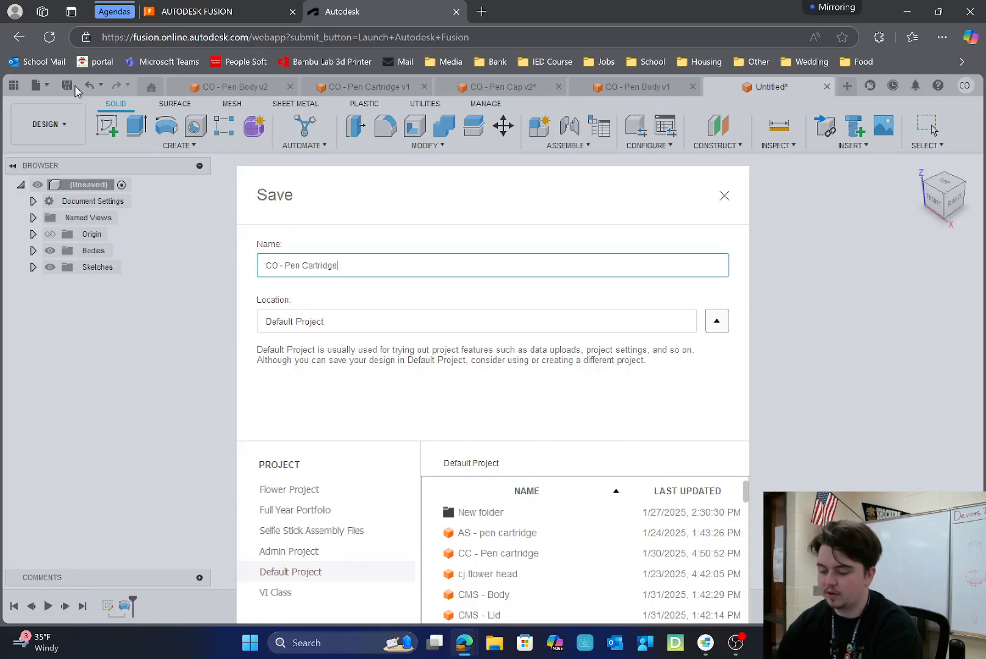
{"action": "key", "text": "Return"}
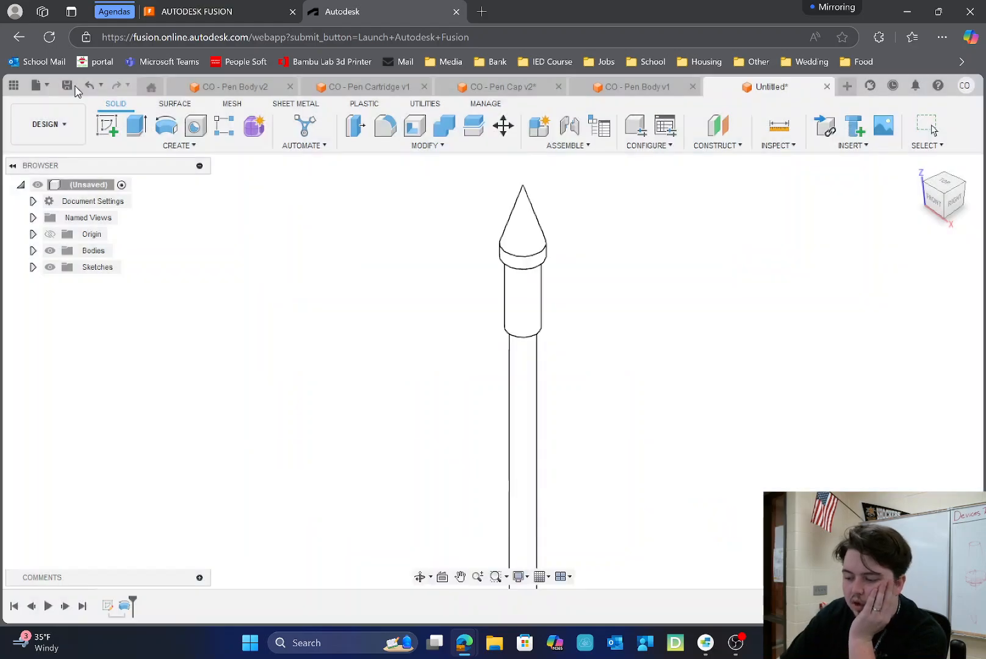
- Create a new design and start a sketch on the horizontal XY plane
{"action": "left_click", "coordinate": [847, 86]}
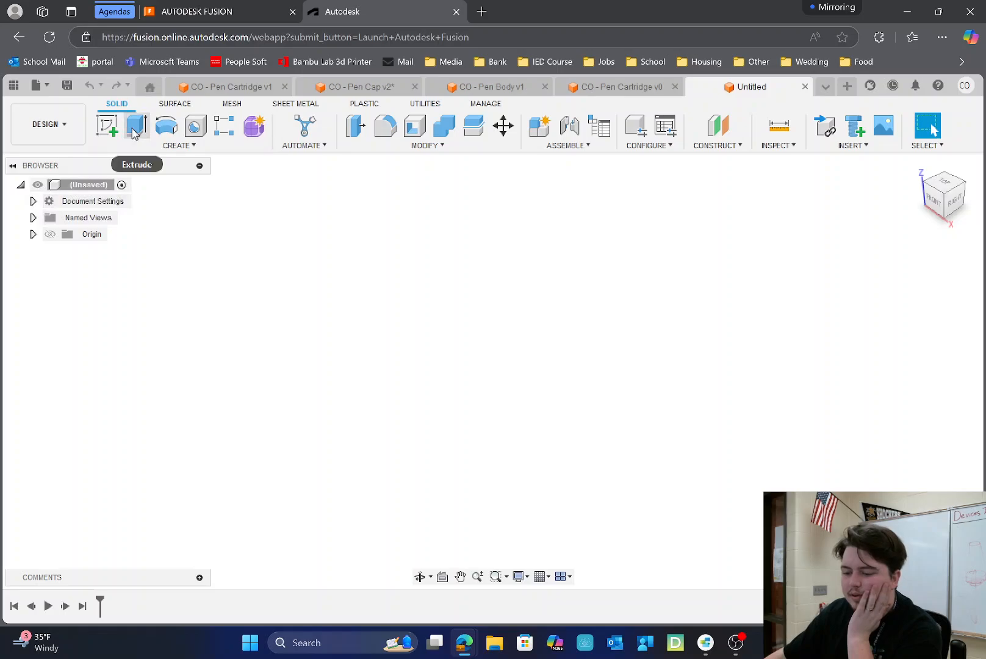
{"action": "left_click", "coordinate": [107, 125]}
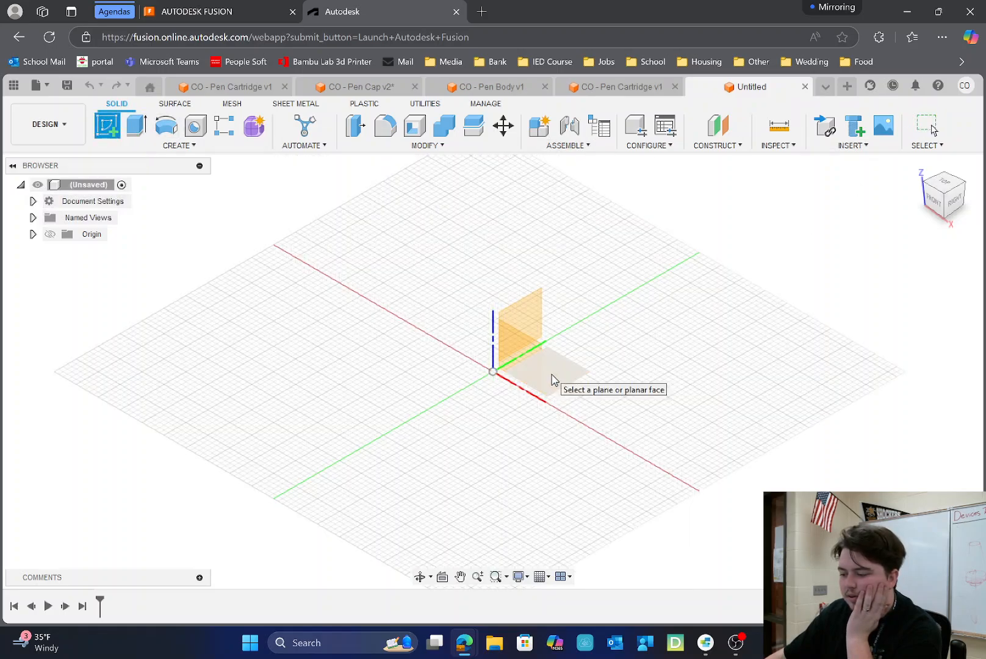
{"action": "left_click", "coordinate": [551, 379]}
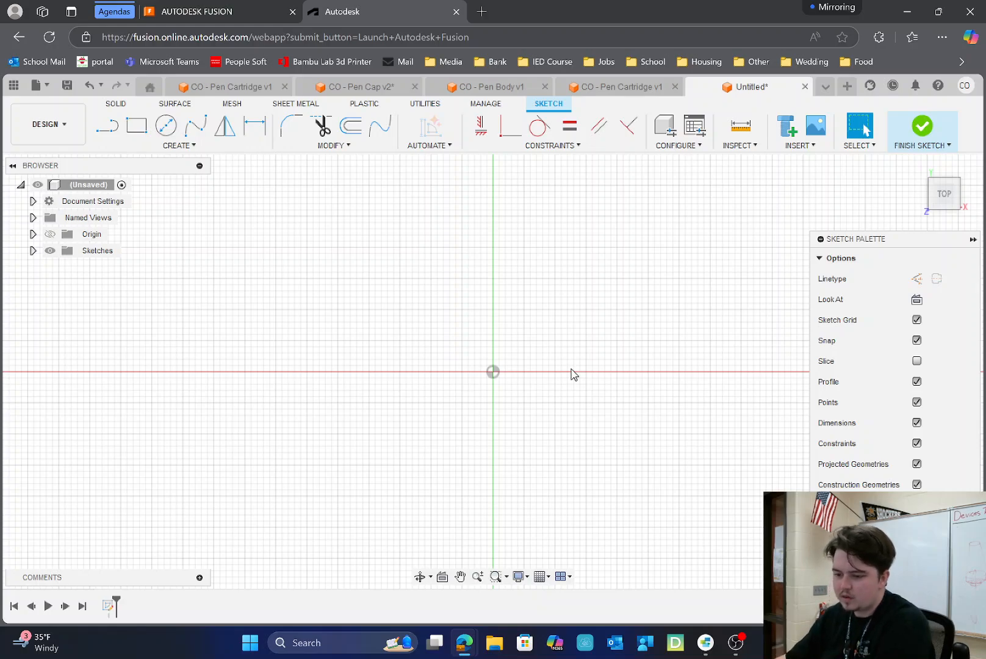
- Draw a 0.432 in diameter circle centred on the origin and finish the sketch
{"action": "left_click", "coordinate": [166, 126]}
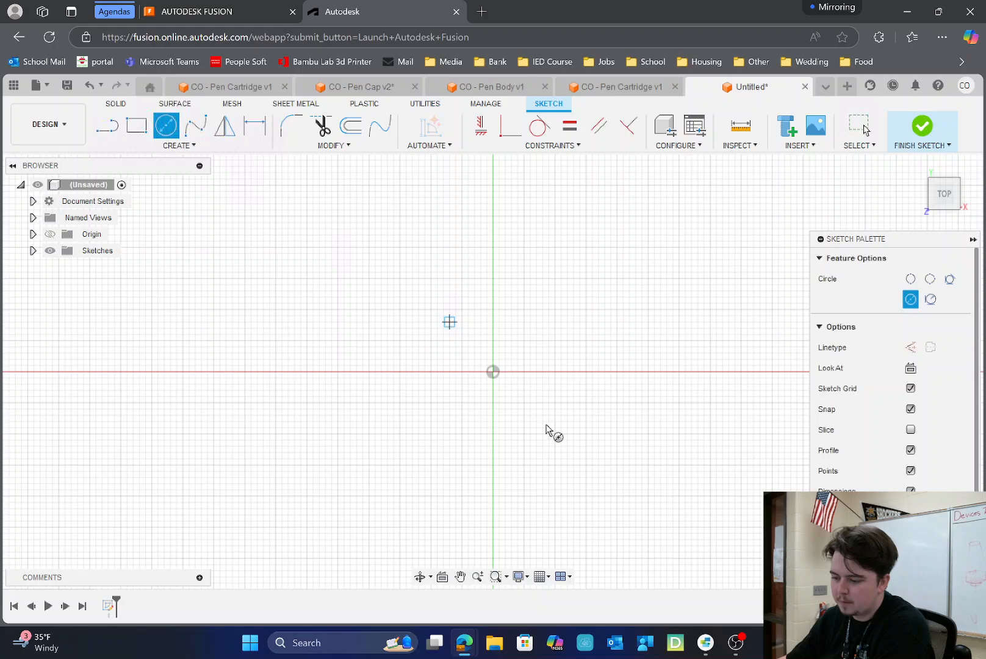
{"action": "left_click", "coordinate": [492, 371]}
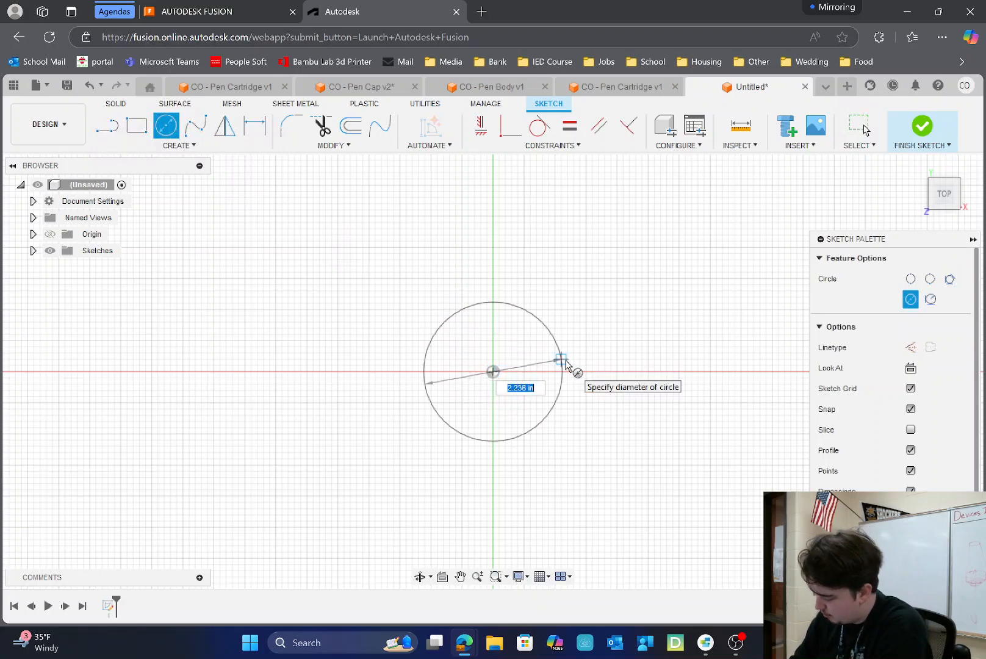
{"action": "key", "text": "BackSpace"}
{"action": "type", "text": ".432"}
{"action": "key", "text": "Return"}
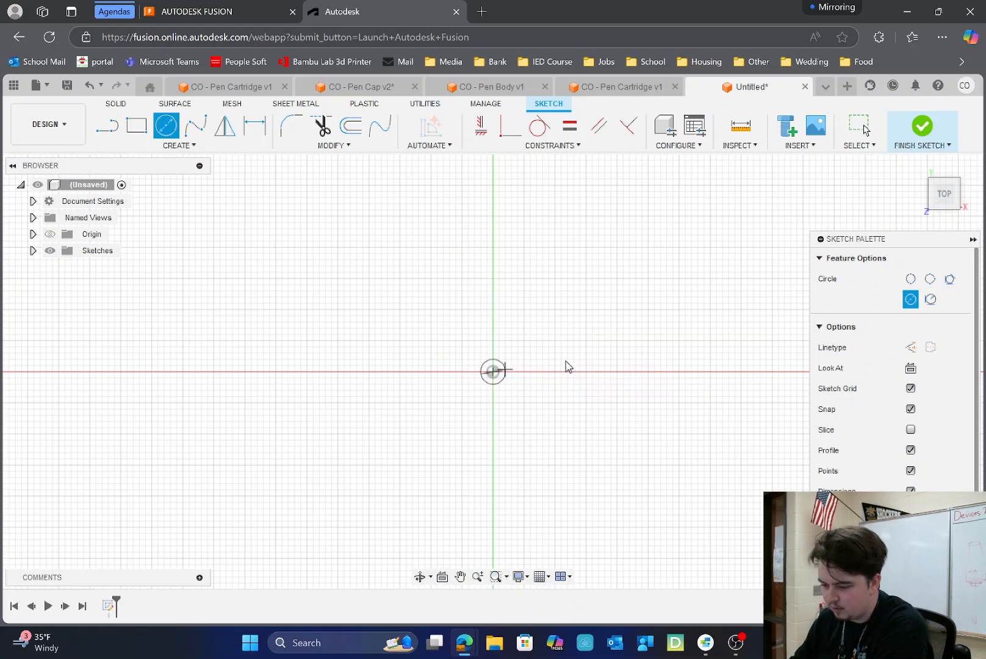
{"action": "key", "text": "Escape"}
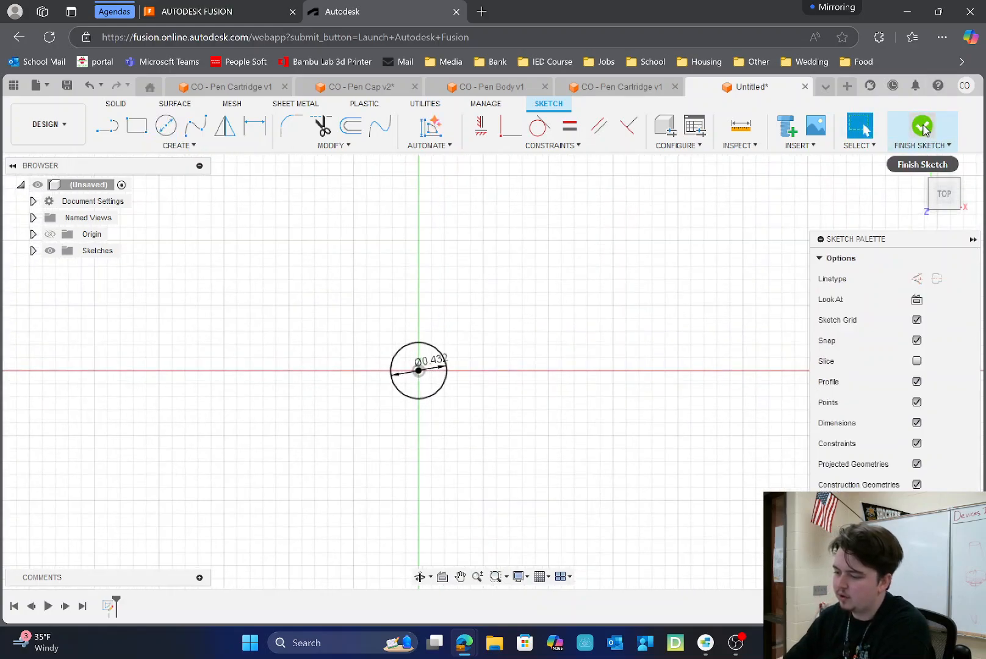
{"action": "left_click", "coordinate": [922, 132]}
{"action": "left_click", "coordinate": [916, 168]}
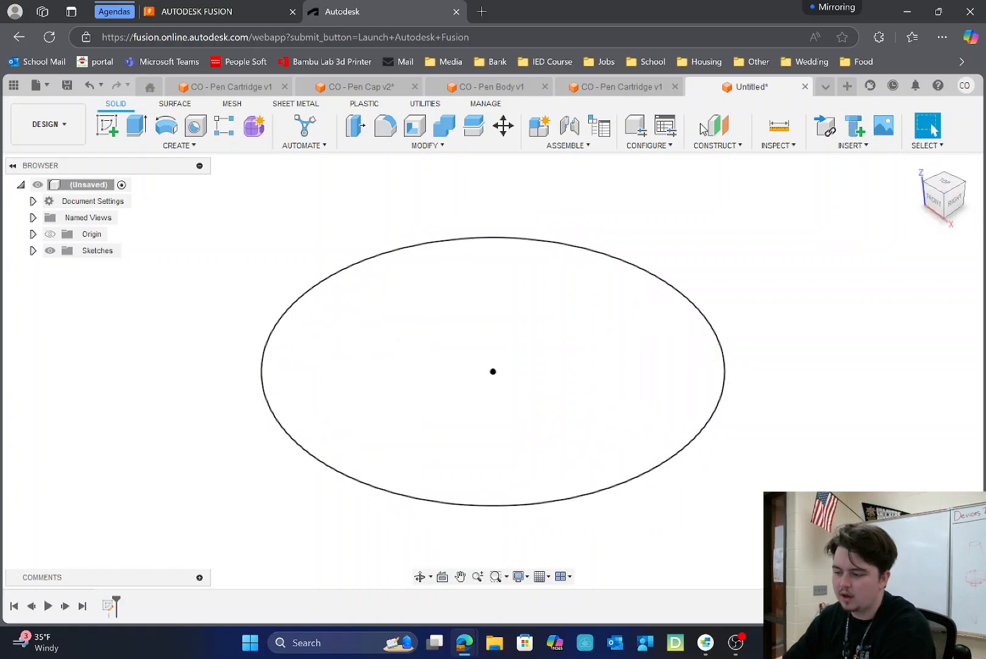
- Create an offset plane 1.321 in above the 0.432 in circle's sketch profile
{"action": "left_click", "coordinate": [717, 125]}
{"action": "left_click", "coordinate": [447, 440]}
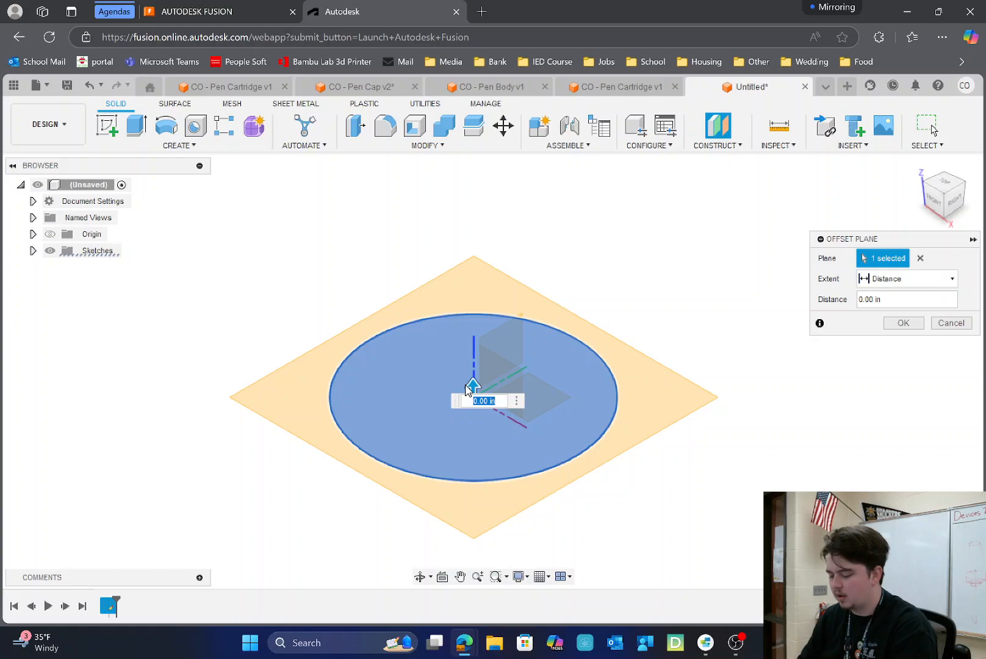
{"action": "type", "text": "1.321"}
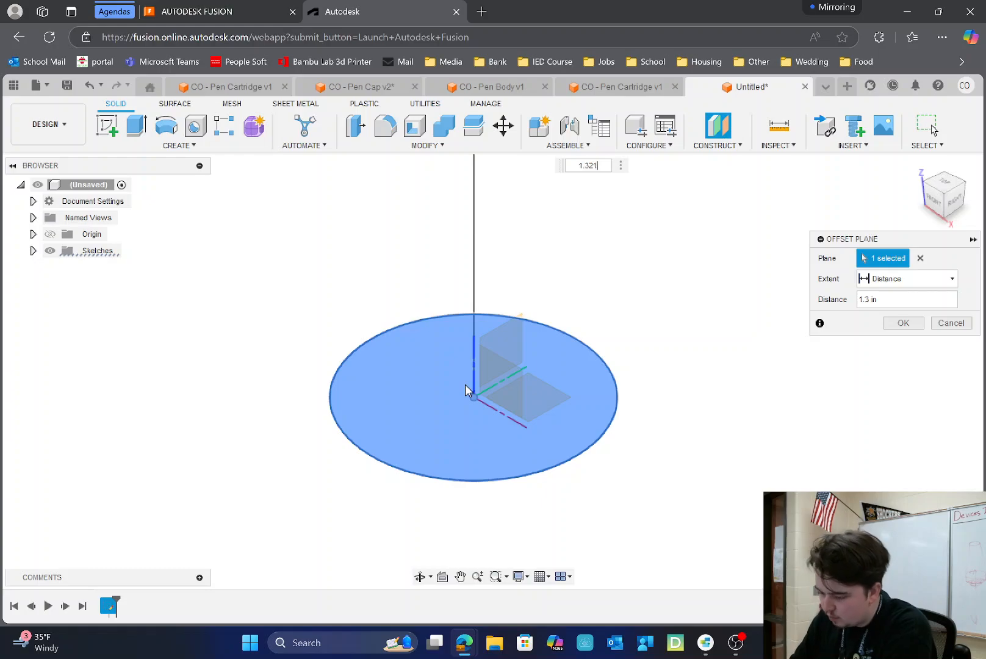
{"action": "key", "text": "Return"}
{"action": "scroll", "coordinate": [497, 439], "scroll_direction": "down", "scroll_amount": 5}
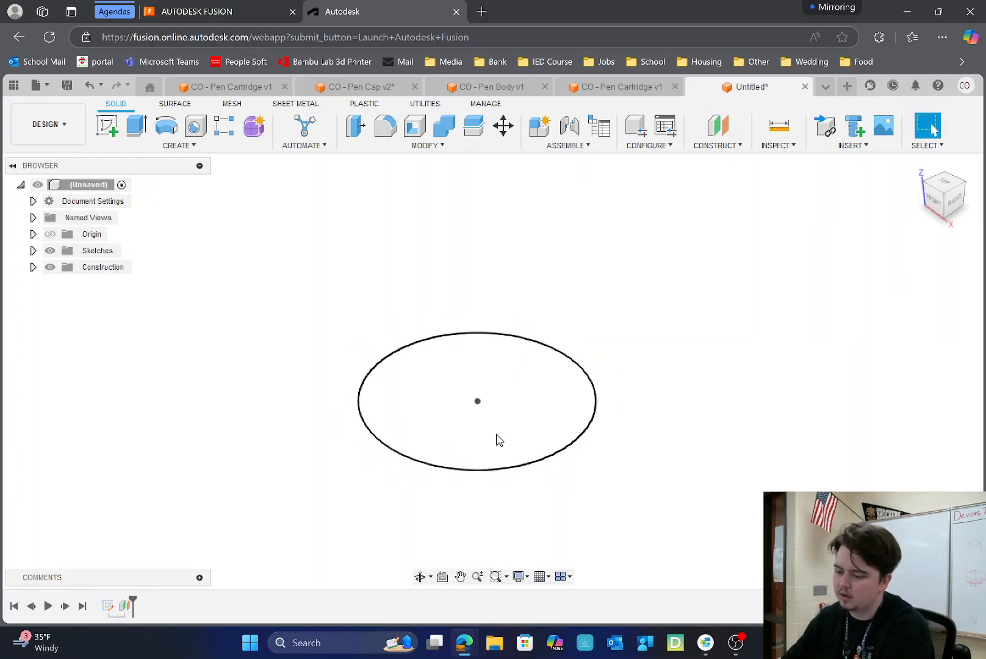
{"action": "scroll", "coordinate": [517, 238], "scroll_direction": "up", "scroll_amount": 2}
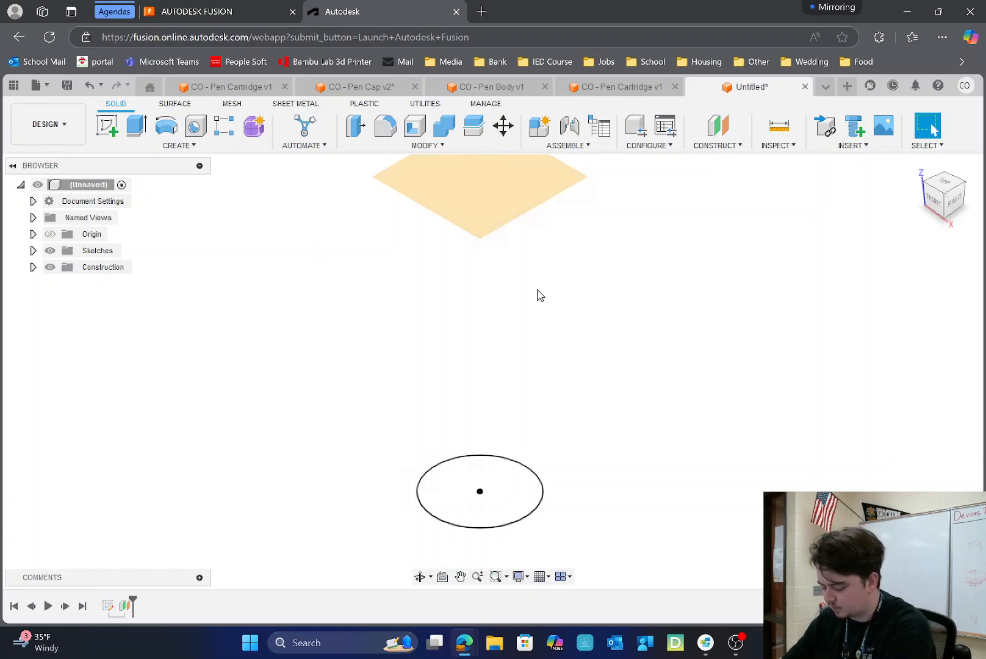
- Reopen the offset plane feature to check its distance, and close it
{"action": "right_click", "coordinate": [125, 606]}
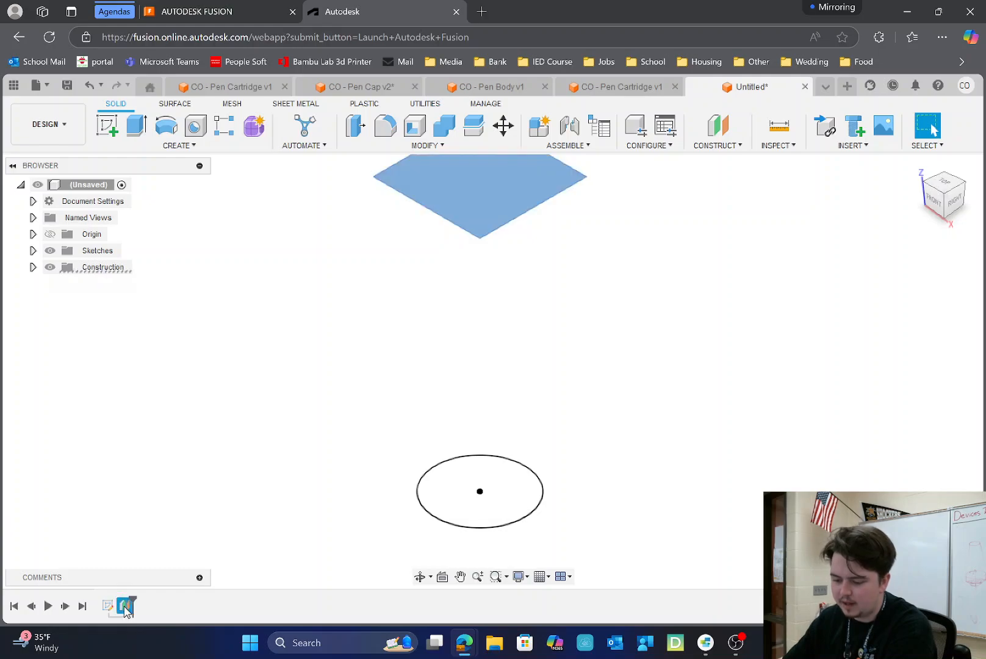
{"action": "left_click", "coordinate": [165, 471]}
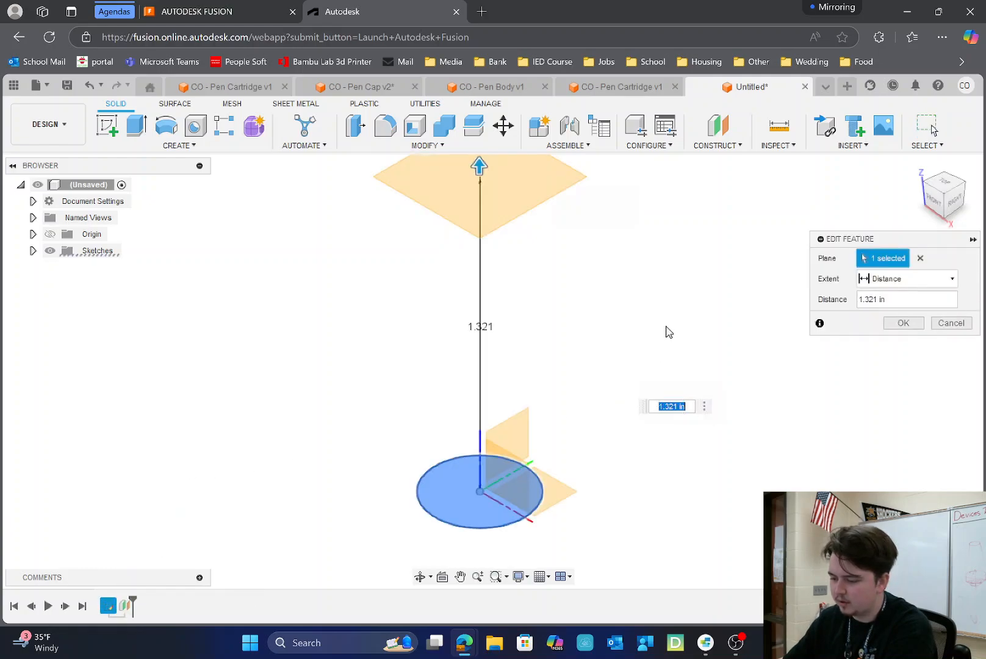
{"action": "left_click", "coordinate": [862, 300]}
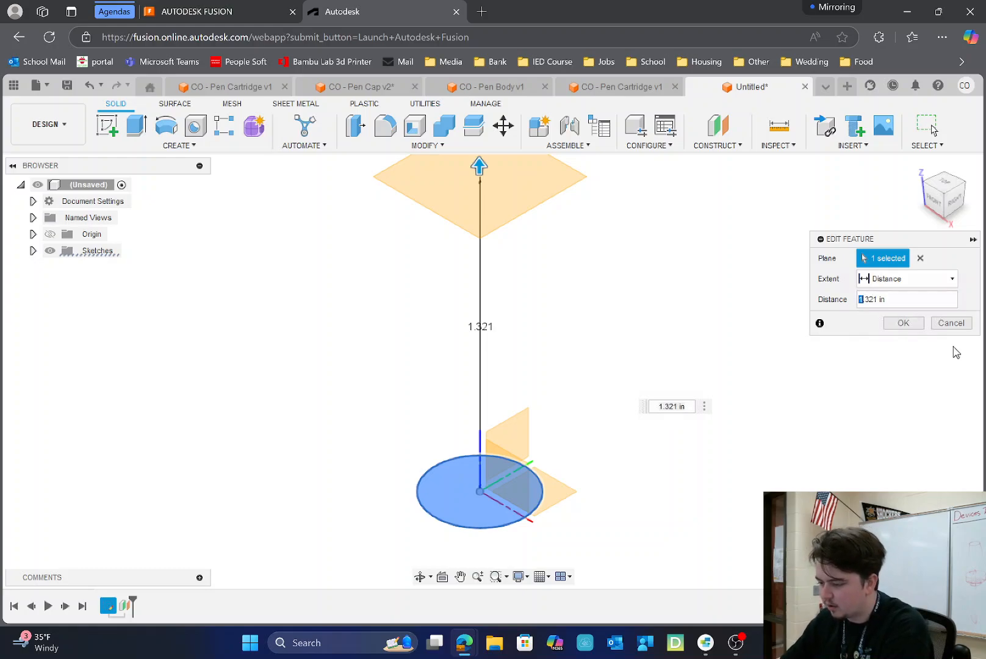
{"action": "left_click", "coordinate": [895, 328]}
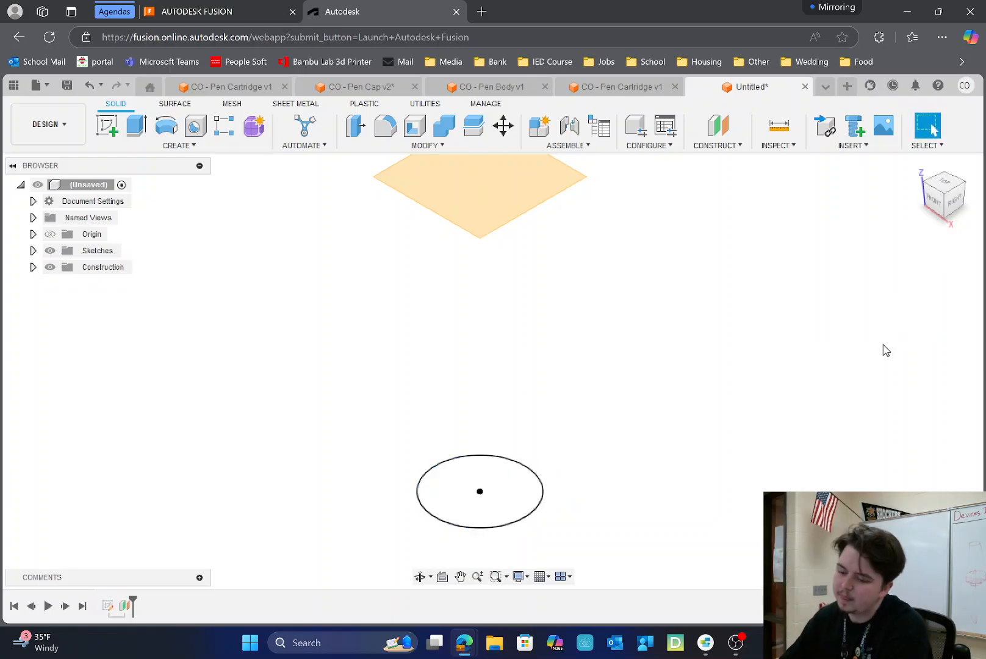
- Sketch a 0.167 in diameter circle centred on the origin on the offset plane and finish the sketch
{"action": "left_click", "coordinate": [108, 125]}
{"action": "left_click", "coordinate": [511, 189]}
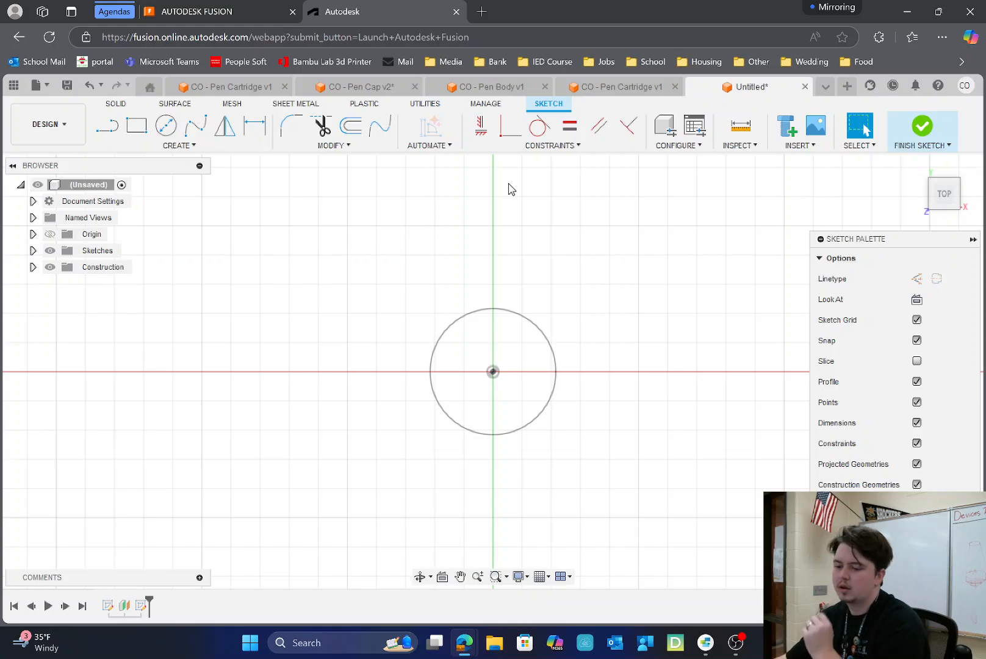
{"action": "left_click", "coordinate": [166, 126]}
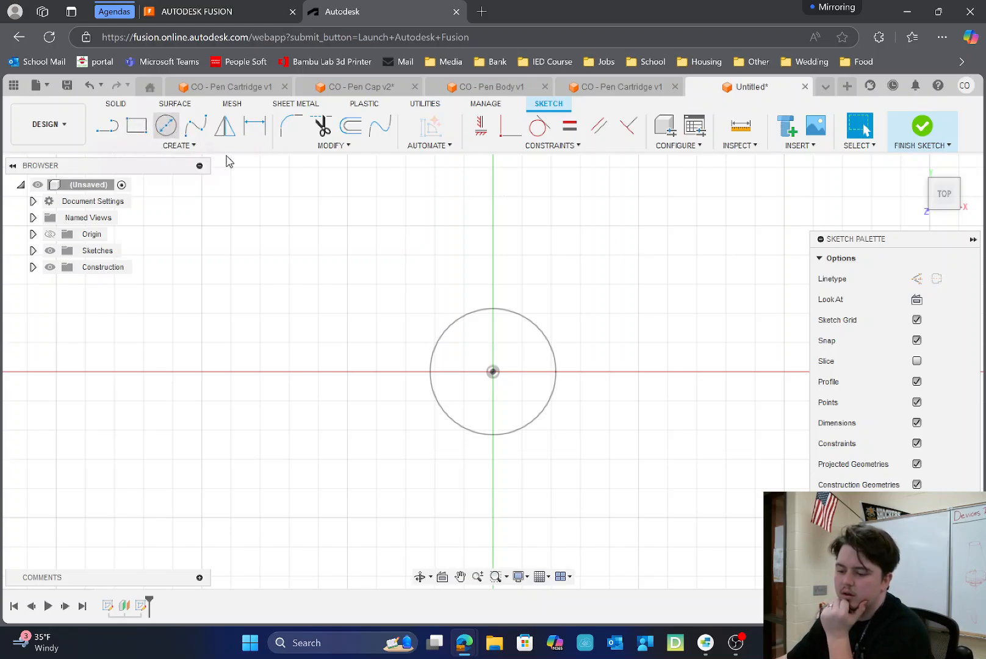
{"action": "left_click", "coordinate": [494, 373]}
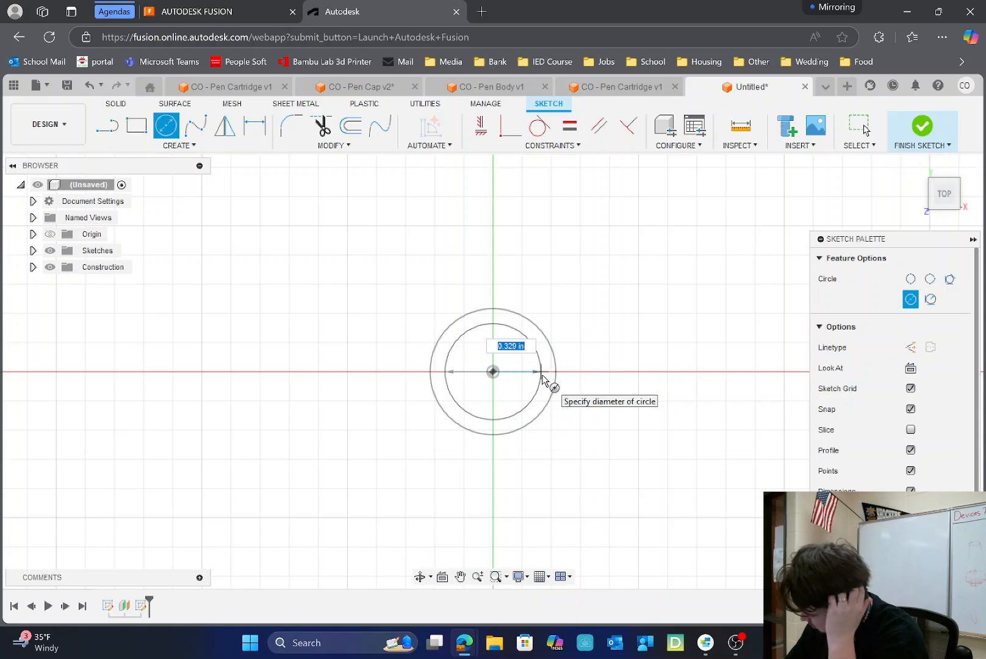
{"action": "key", "text": "BackSpace"}
{"action": "type", "text": ".1"}
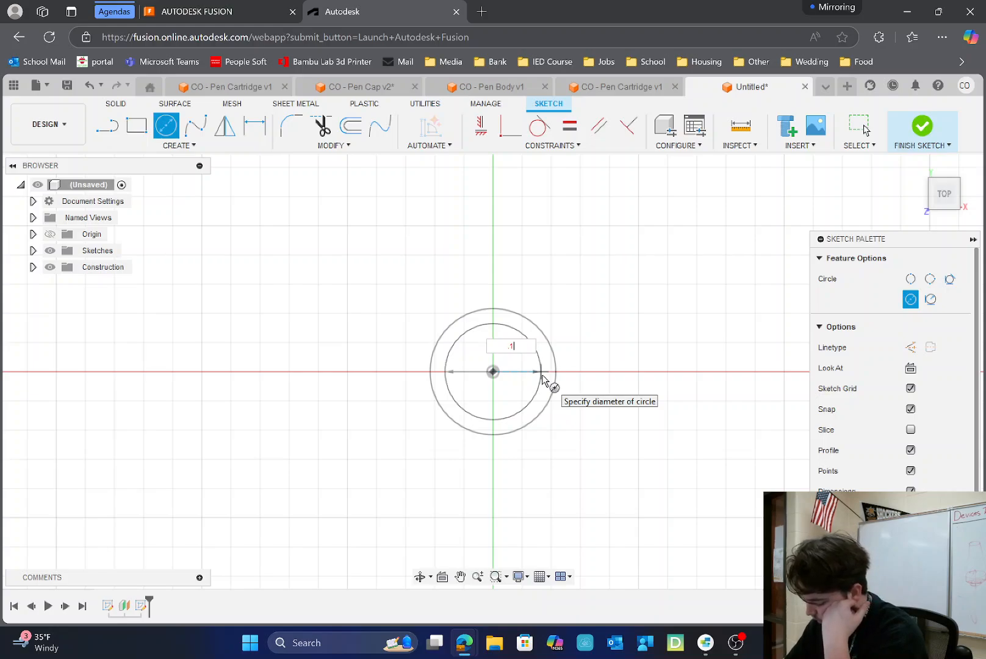
{"action": "type", "text": "67"}
{"action": "key", "text": "Return"}
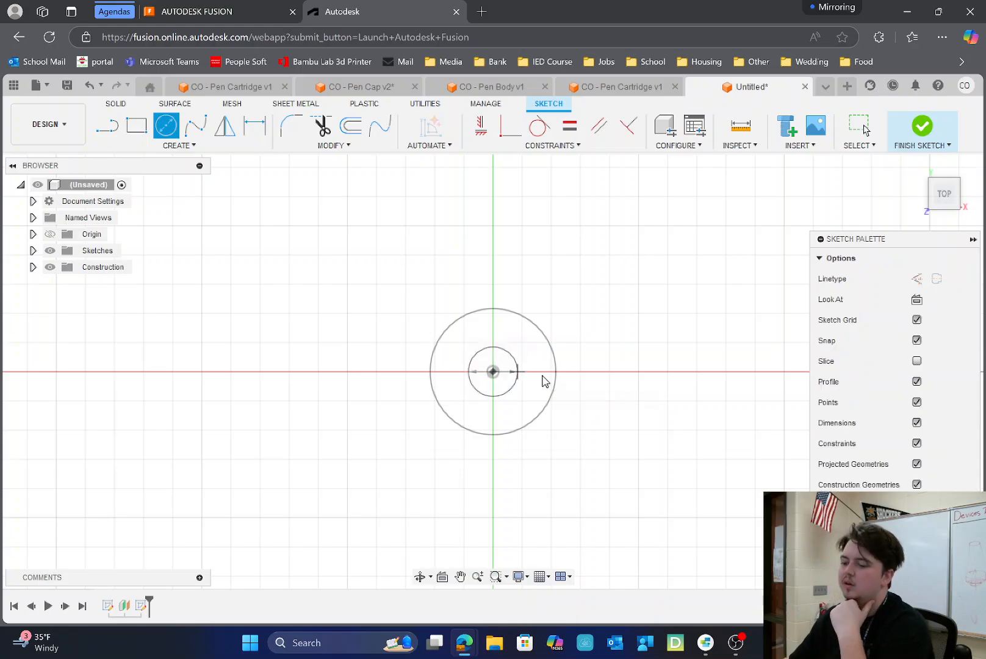
{"action": "left_click", "coordinate": [928, 132]}
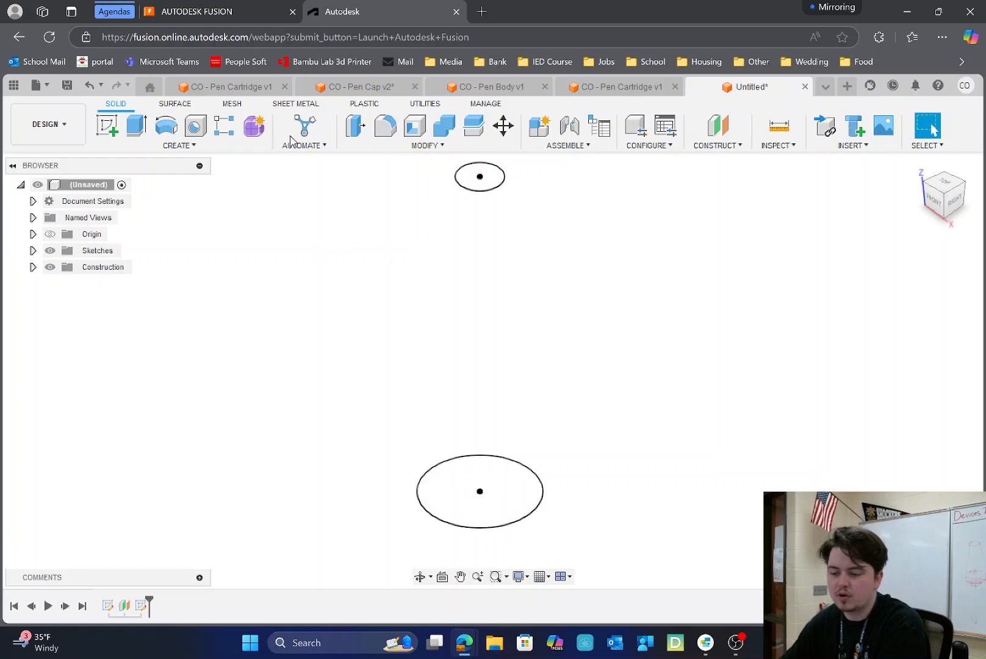
- Loft from the large base circle to the small circle on the offset plane as a new body
{"action": "left_click", "coordinate": [178, 146]}
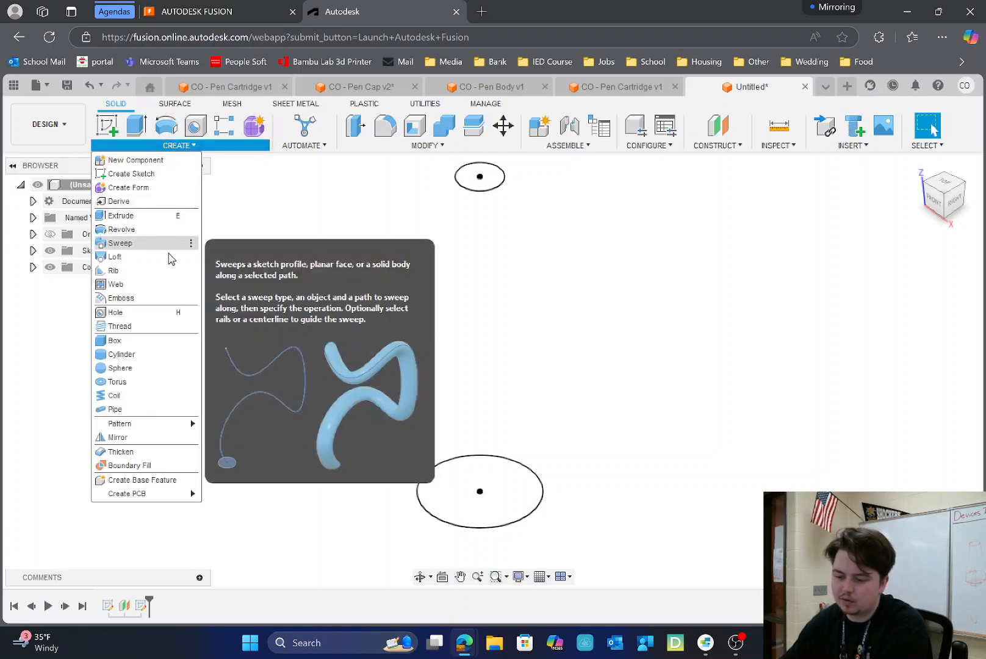
{"action": "left_click", "coordinate": [183, 255]}
{"action": "left_click", "coordinate": [434, 492]}
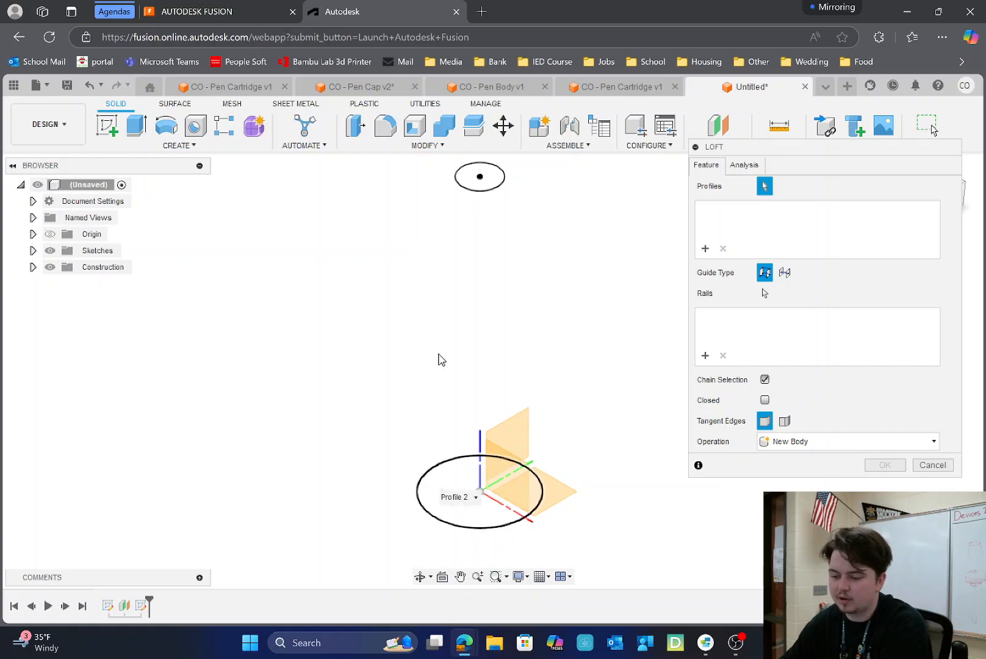
{"action": "left_click", "coordinate": [473, 187]}
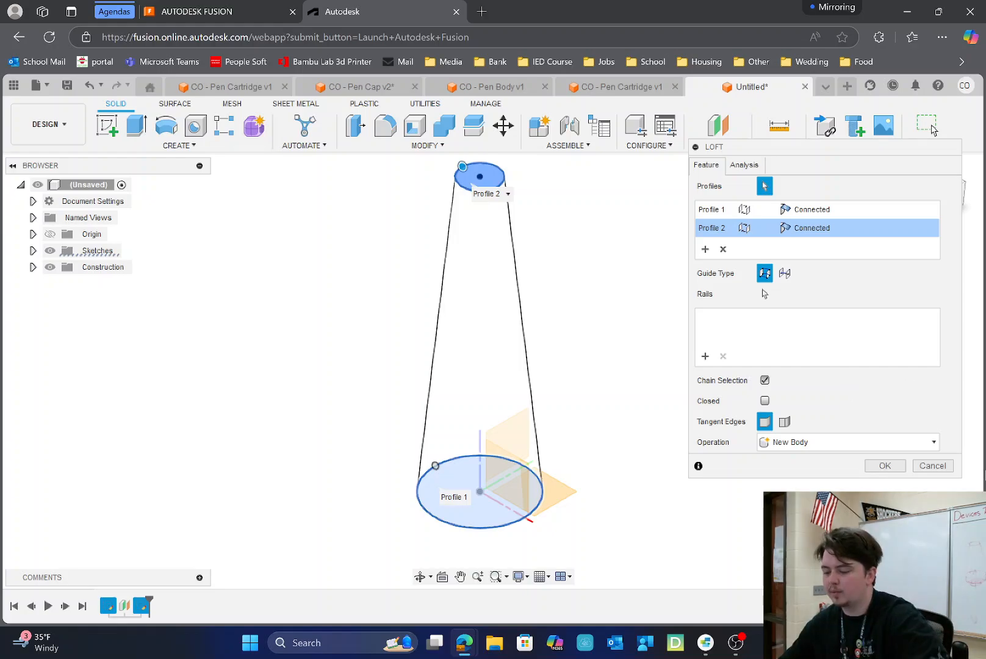
{"action": "left_click", "coordinate": [884, 465]}
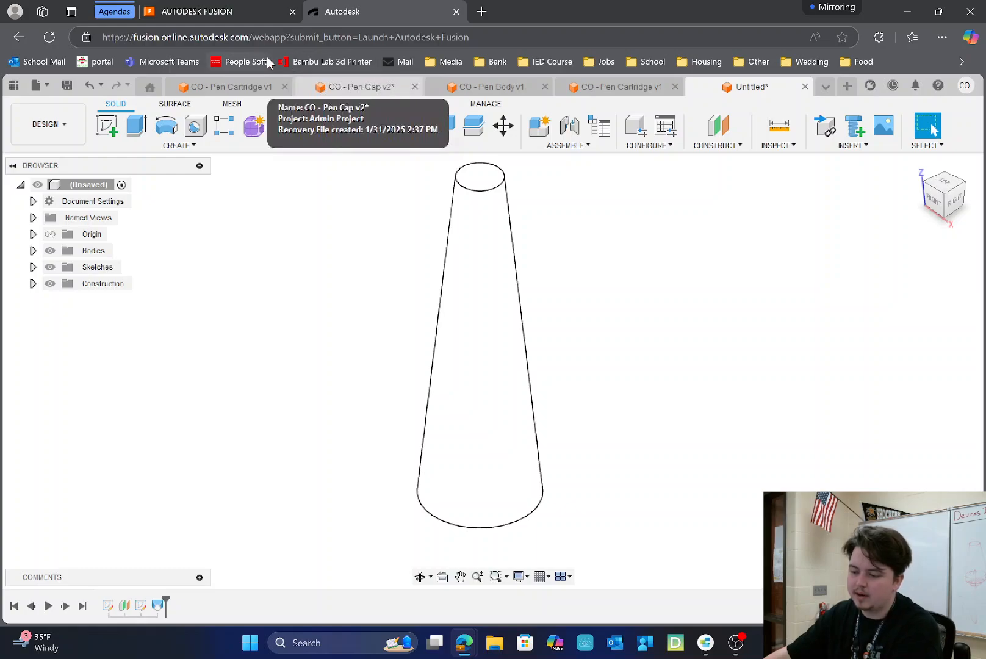
- Sketch a 0.122 in diameter circle centred on the narrow top face of the tapered body and finish the sketch
{"action": "left_click", "coordinate": [108, 126]}
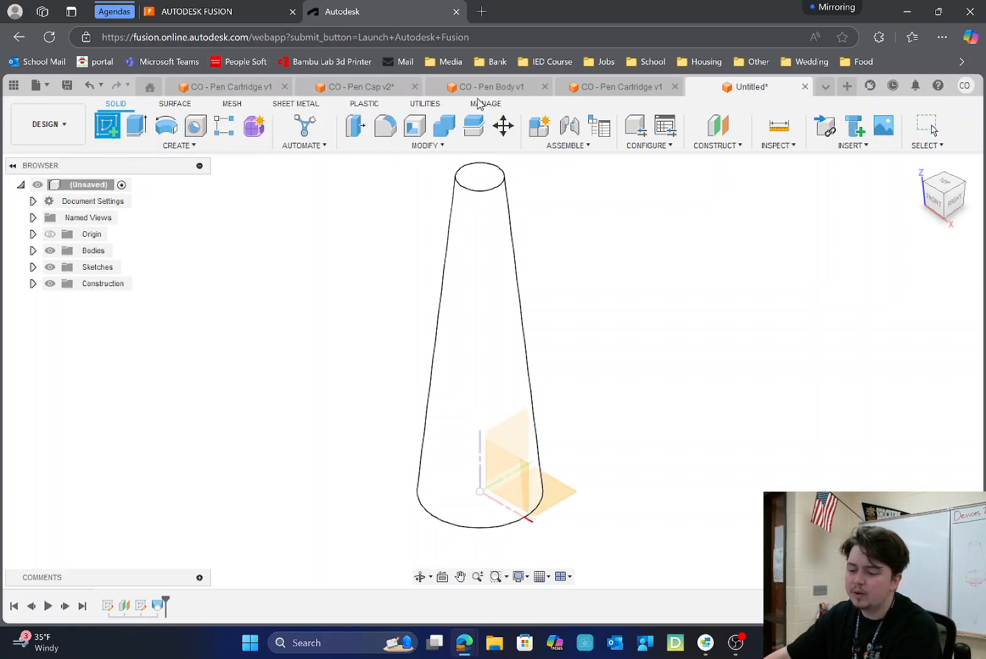
{"action": "left_click", "coordinate": [495, 183]}
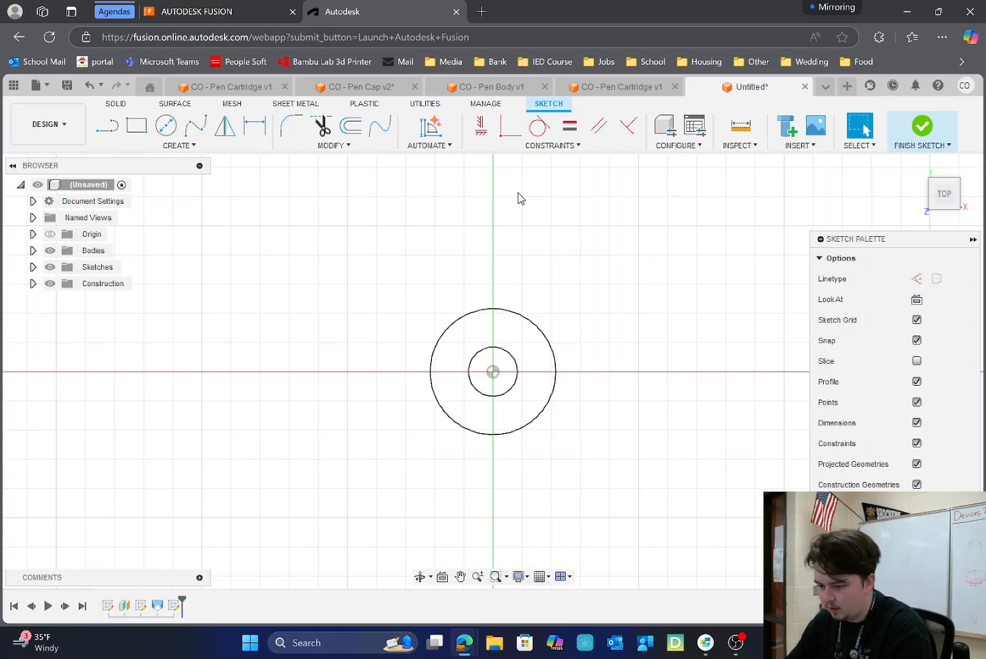
{"action": "left_click", "coordinate": [166, 126]}
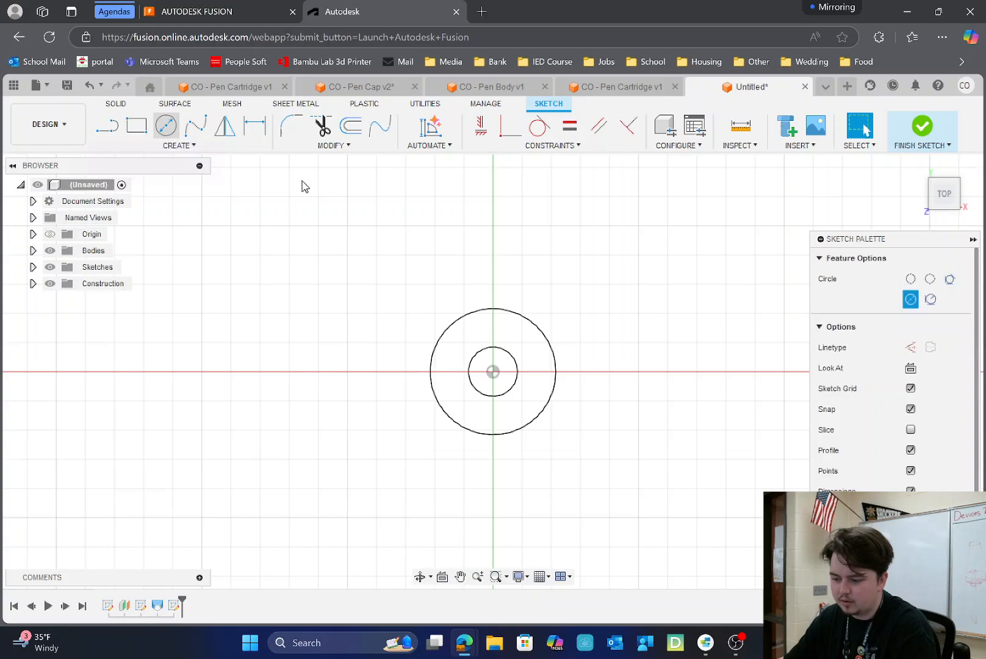
{"action": "left_click", "coordinate": [493, 372]}
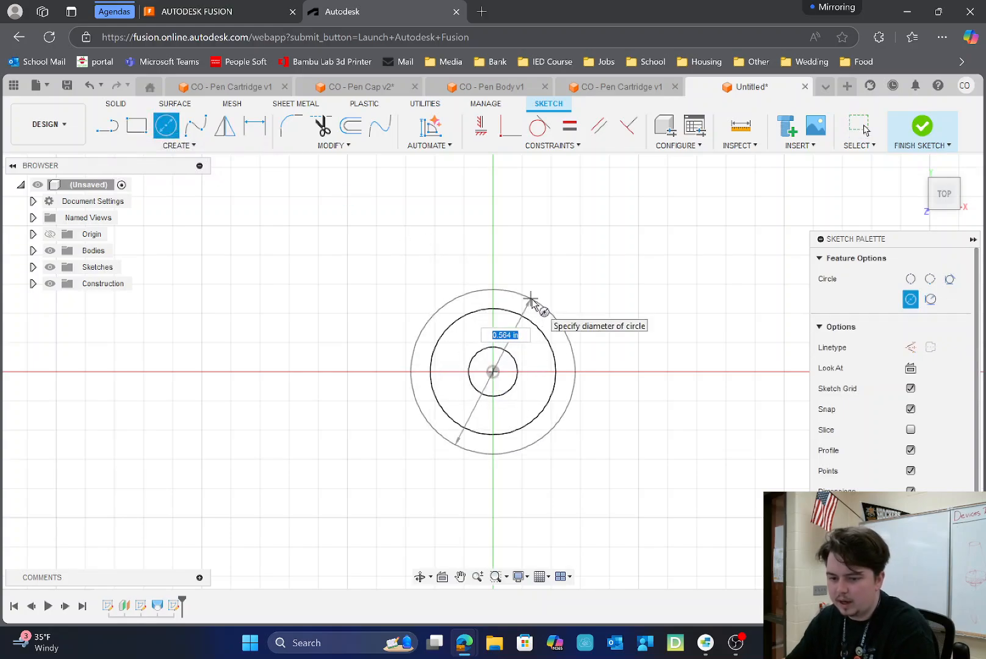
{"action": "key", "text": "BackSpace"}
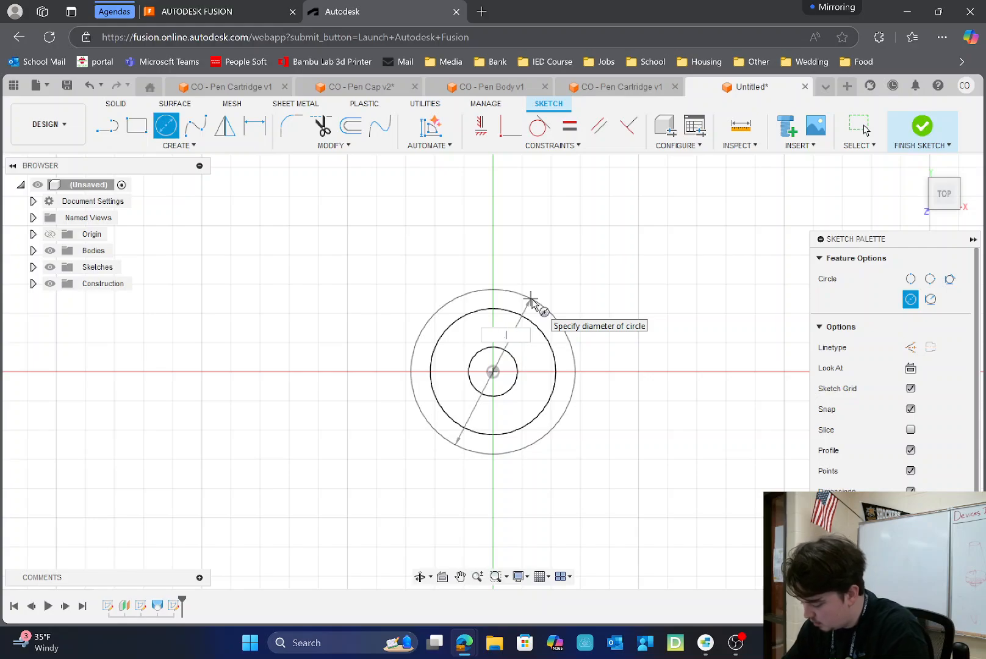
{"action": "type", "text": ".1"}
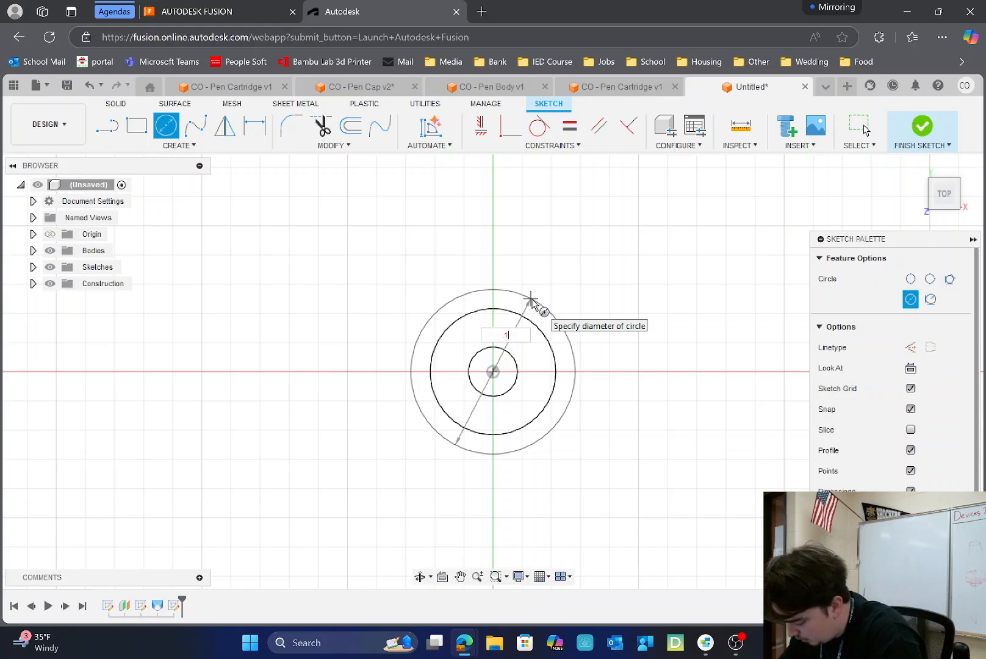
{"action": "type", "text": "22"}
{"action": "key", "text": "Return"}
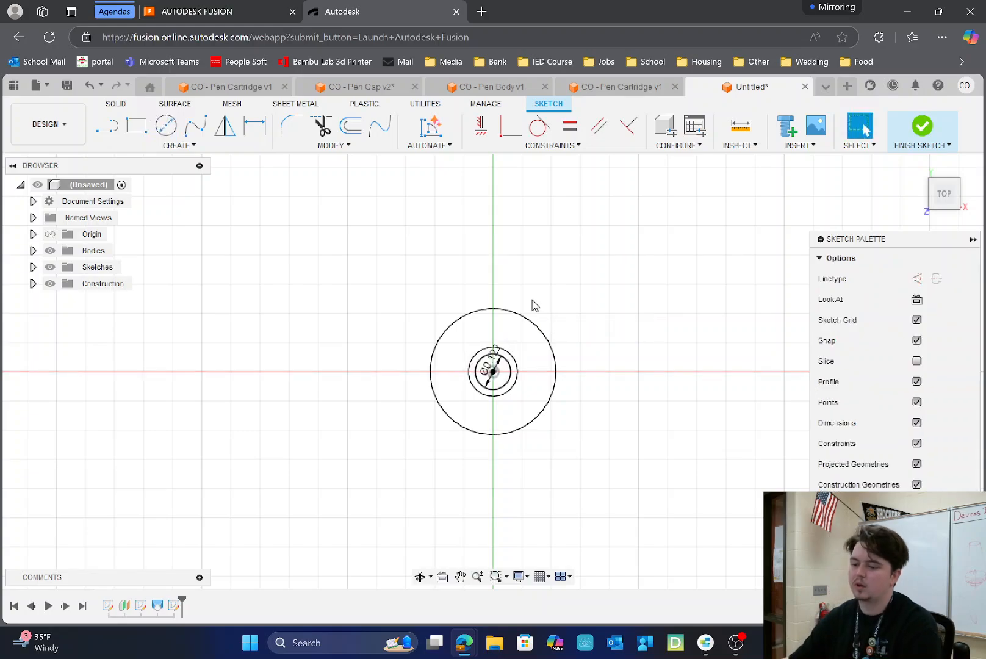
{"action": "left_click", "coordinate": [921, 130]}
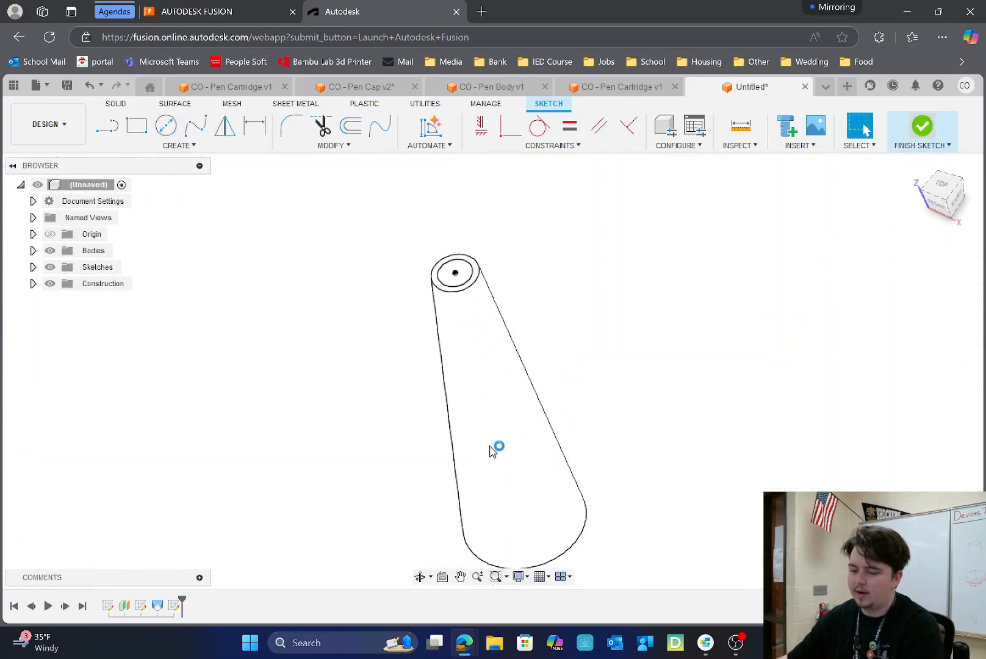
- Sketch a 0.356 in diameter circle centred on the wide bottom face of the tapered body and finish the sketch
{"action": "left_click", "coordinate": [945, 220]}
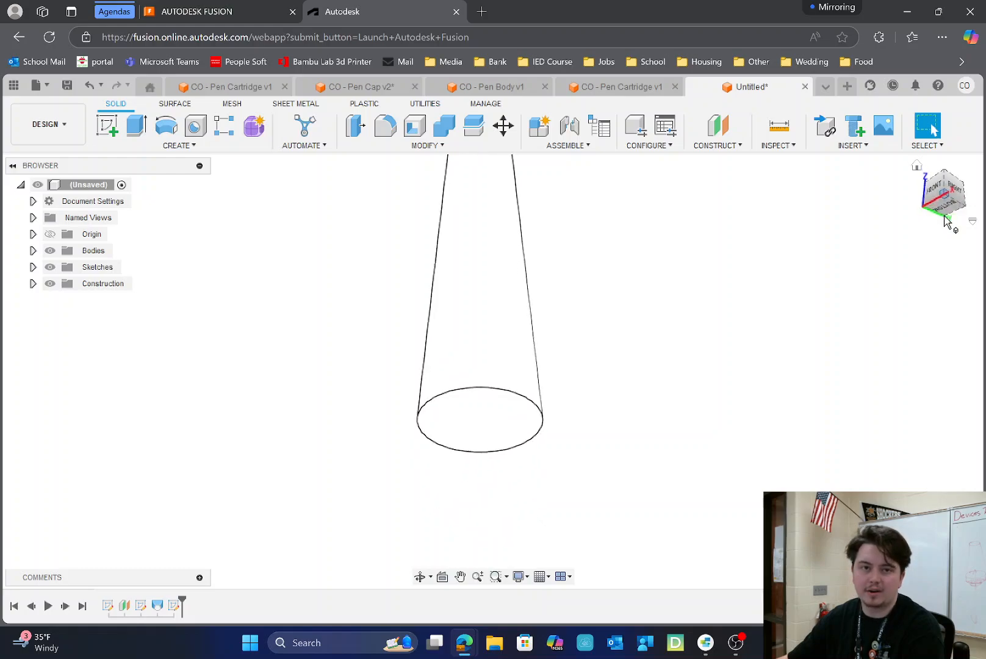
{"action": "left_click", "coordinate": [113, 131]}
{"action": "left_click", "coordinate": [453, 405]}
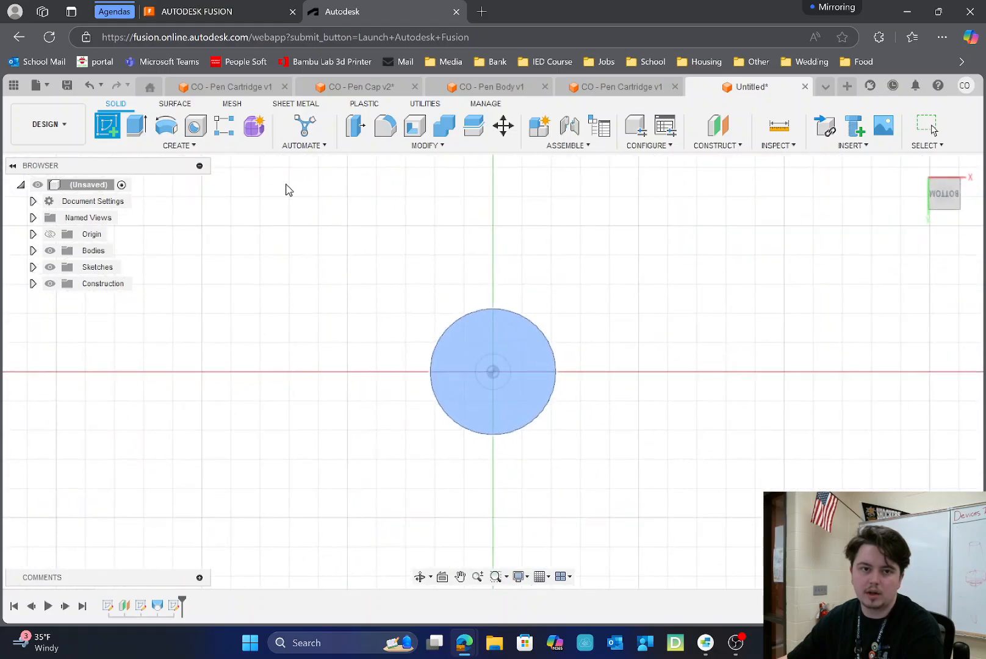
{"action": "left_click", "coordinate": [166, 126]}
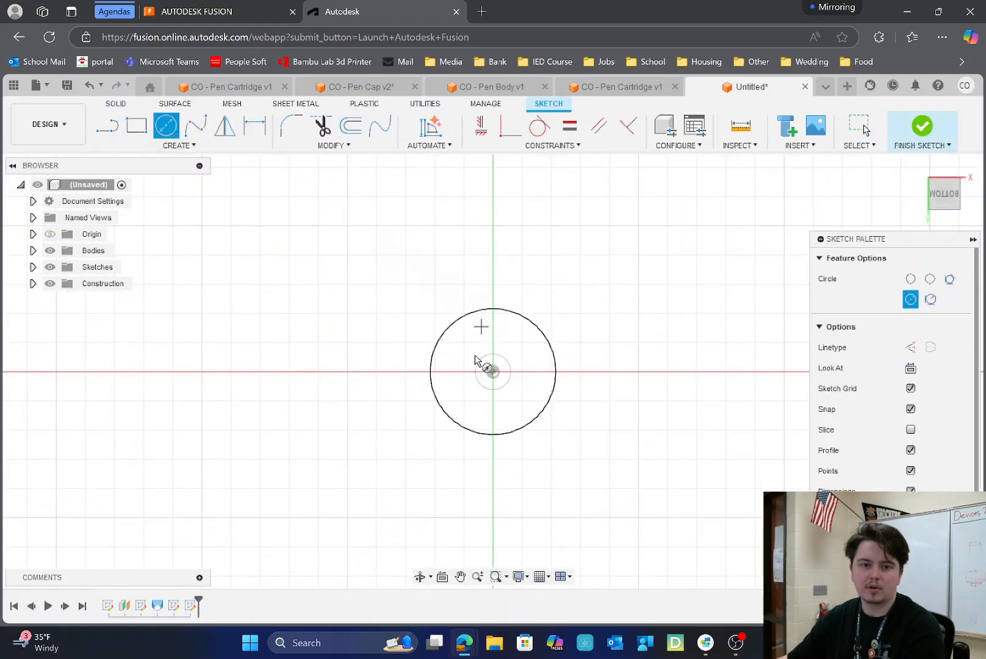
{"action": "left_click", "coordinate": [492, 372]}
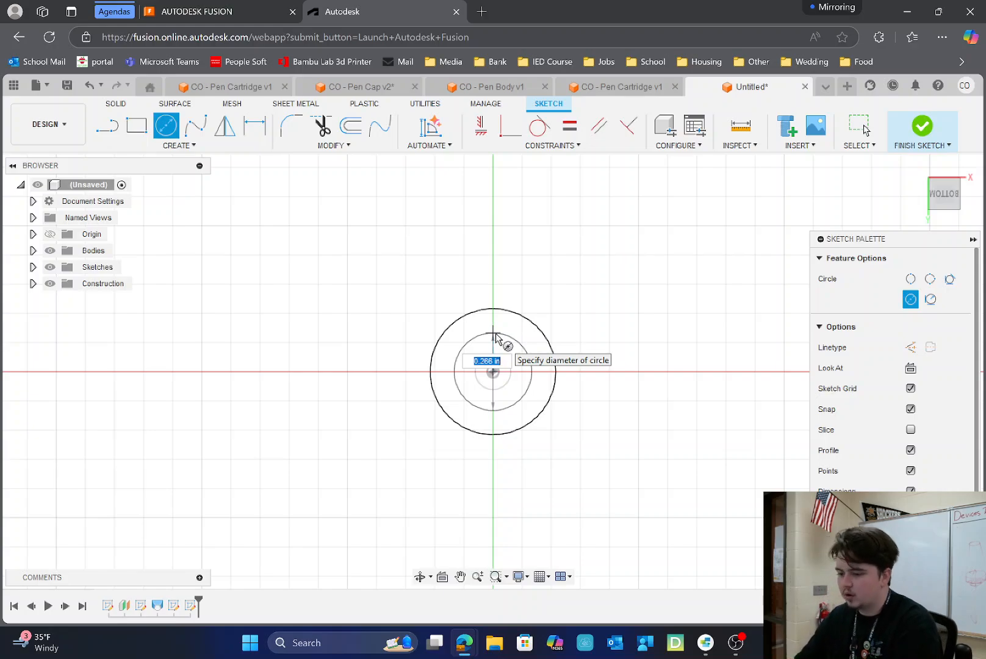
{"action": "key", "text": "BackSpace"}
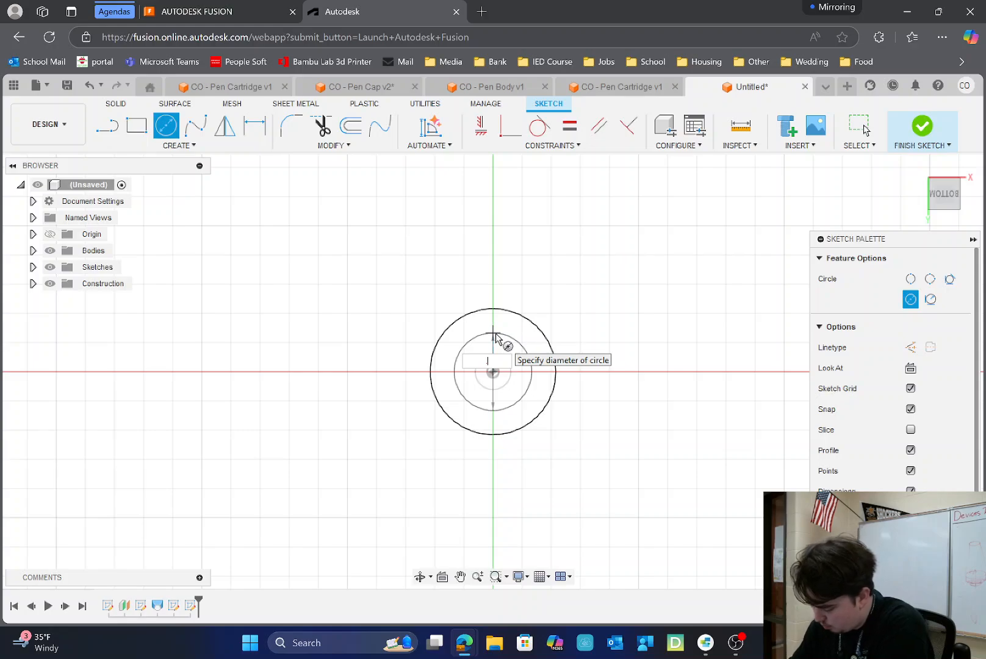
{"action": "type", "text": "356"}
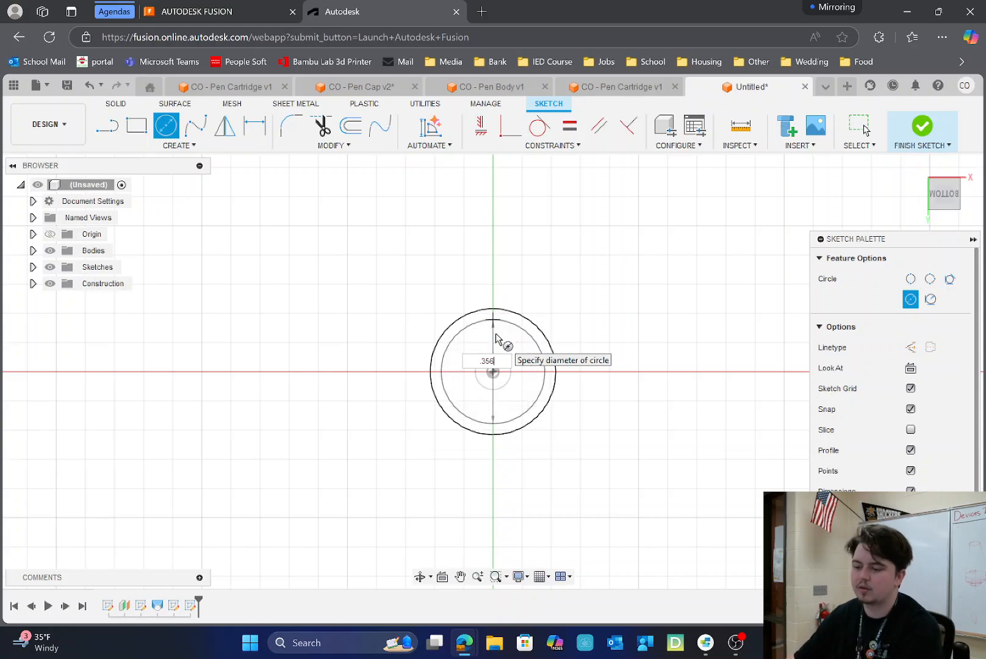
{"action": "key", "text": "Return"}
{"action": "key", "text": "Escape"}
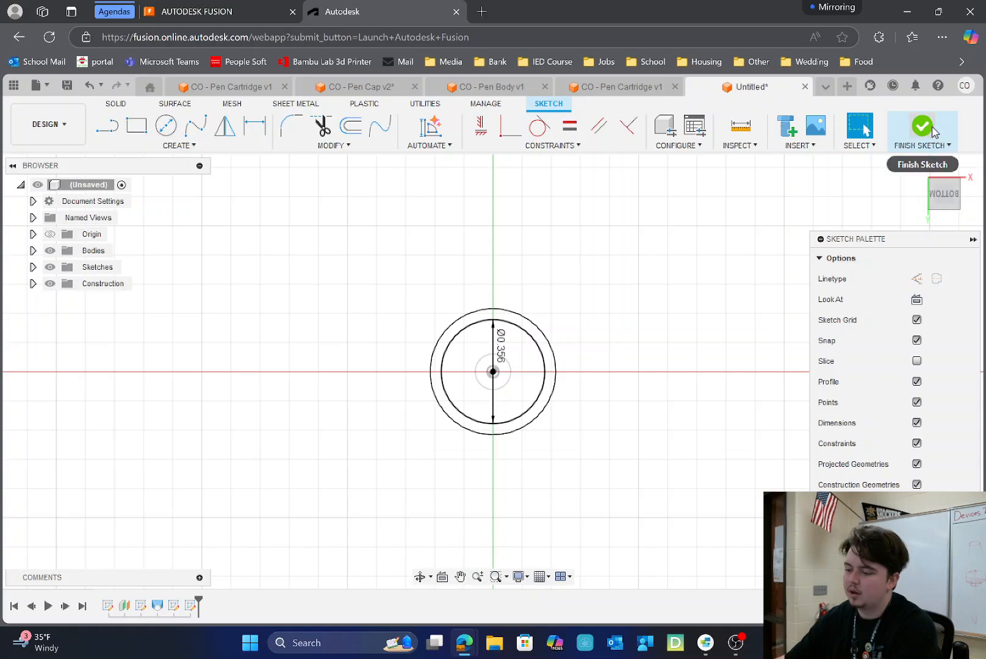
{"action": "left_click", "coordinate": [922, 127]}
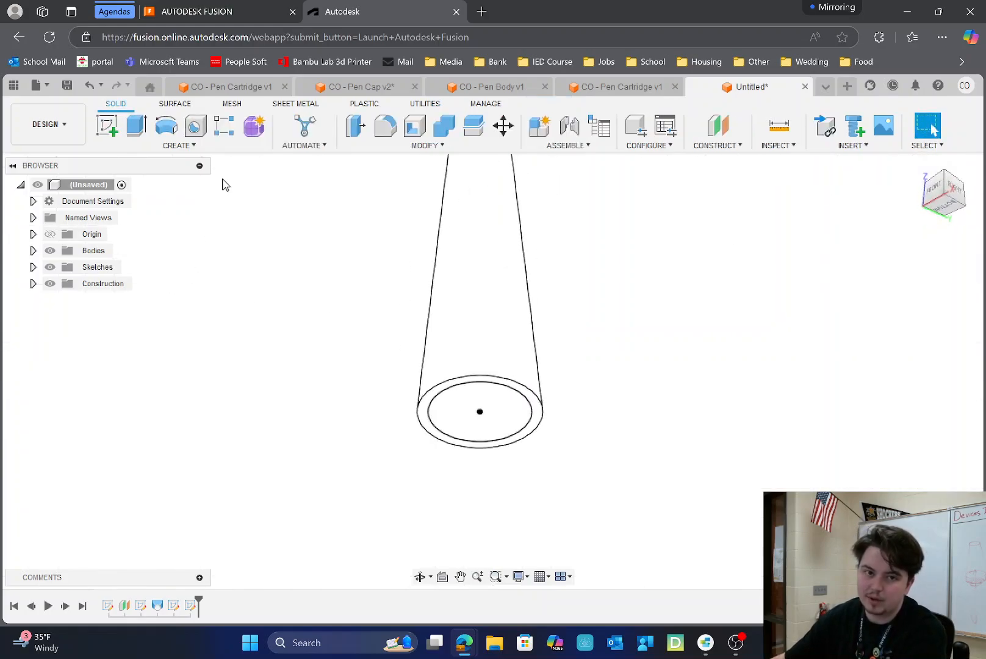
- Loft-cut the tapered body between the inner circle on the wide bottom face and the inner circle on the narrow top face
{"action": "left_click", "coordinate": [183, 146]}
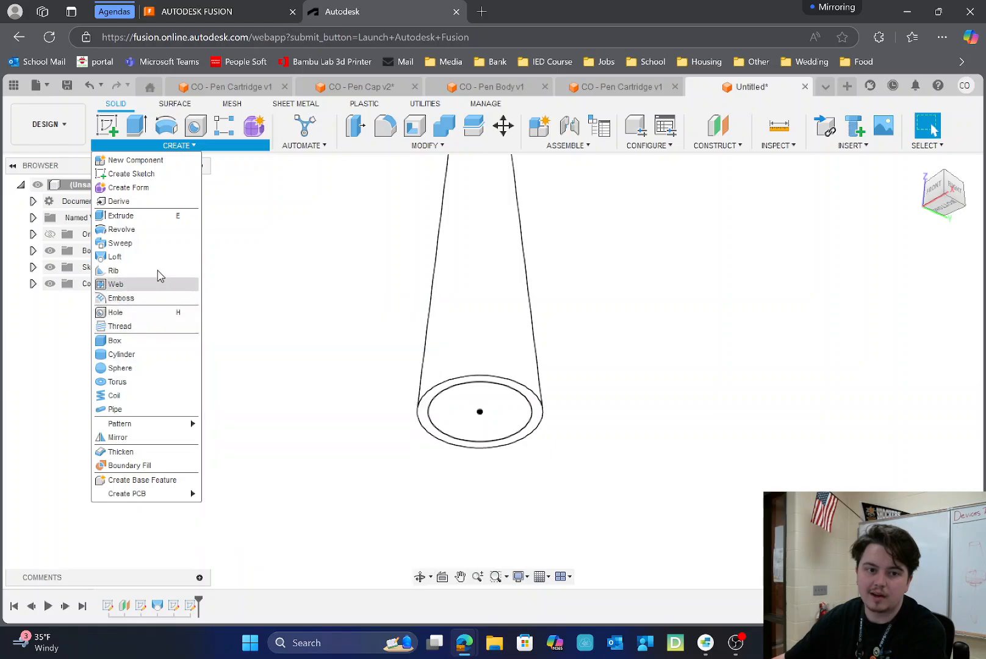
{"action": "left_click", "coordinate": [163, 257]}
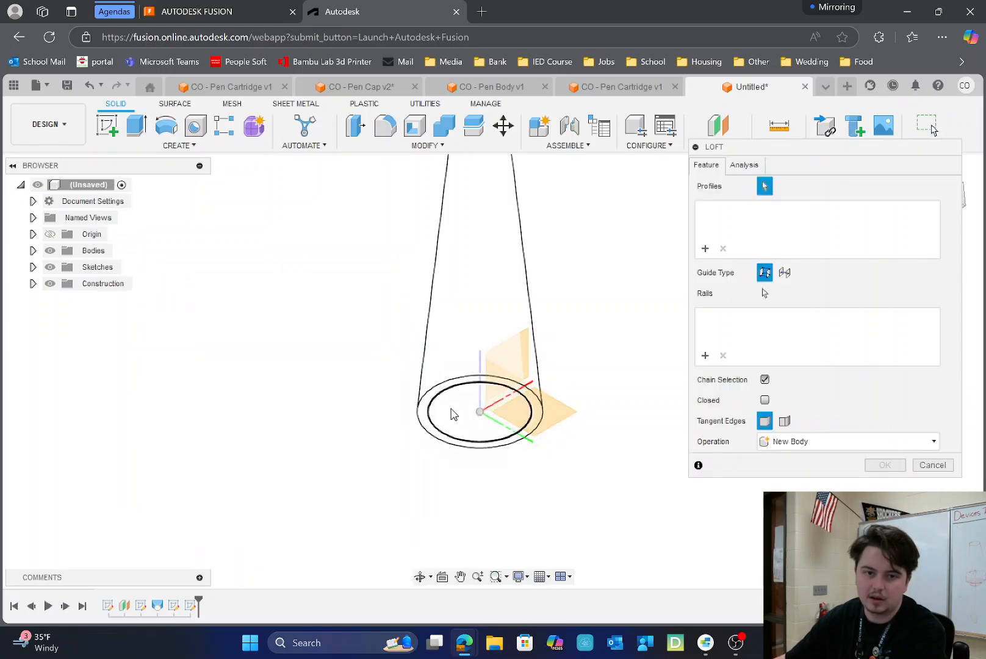
{"action": "left_click", "coordinate": [452, 416]}
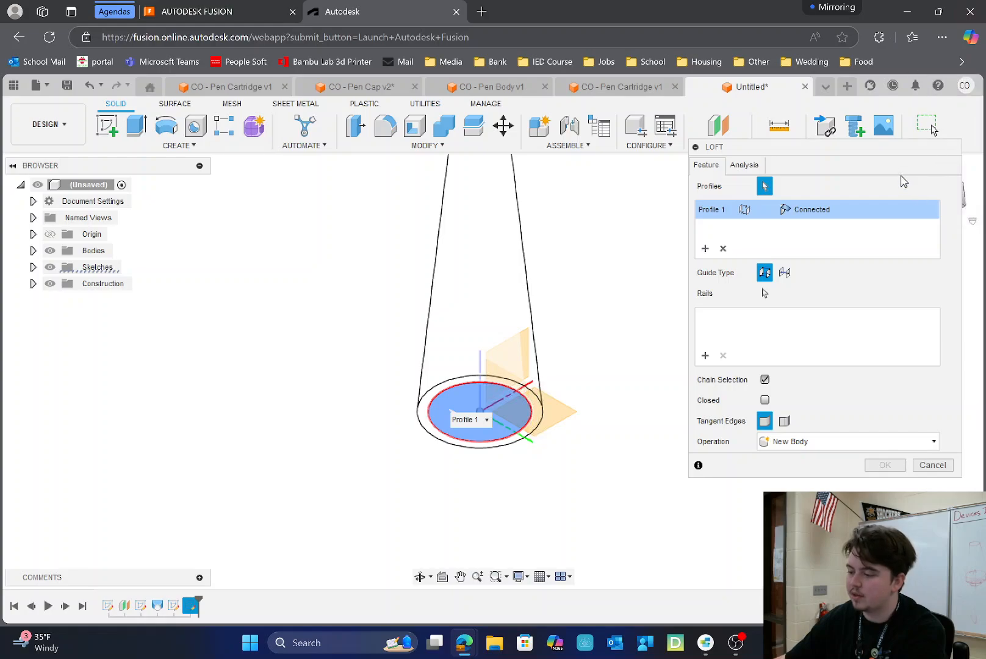
{"action": "left_click_drag", "start_coordinate": [904, 149], "coordinate": [822, 171]}
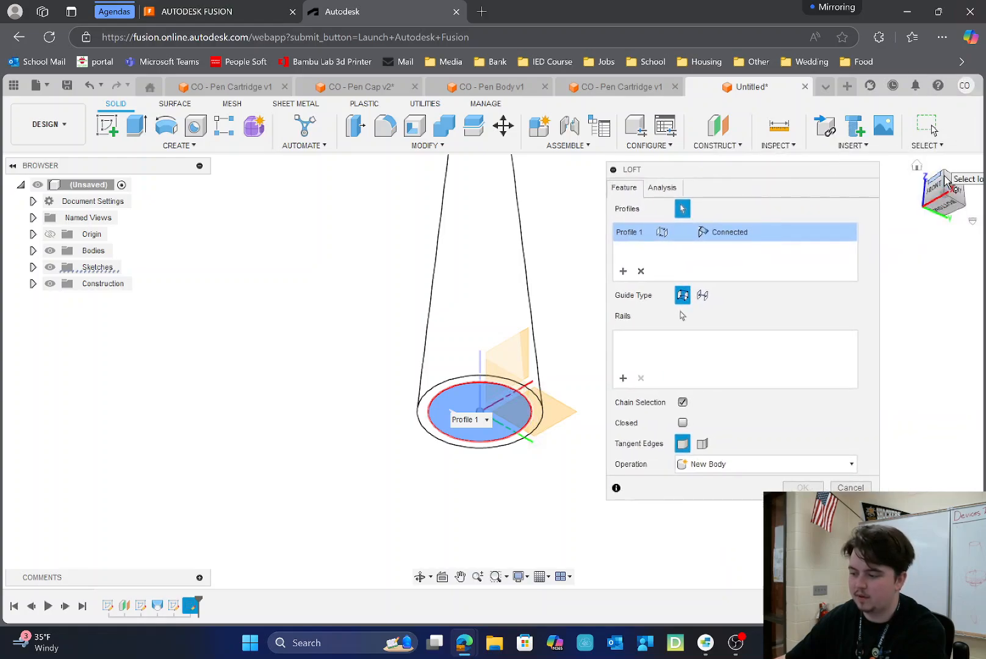
{"action": "left_click", "coordinate": [949, 178]}
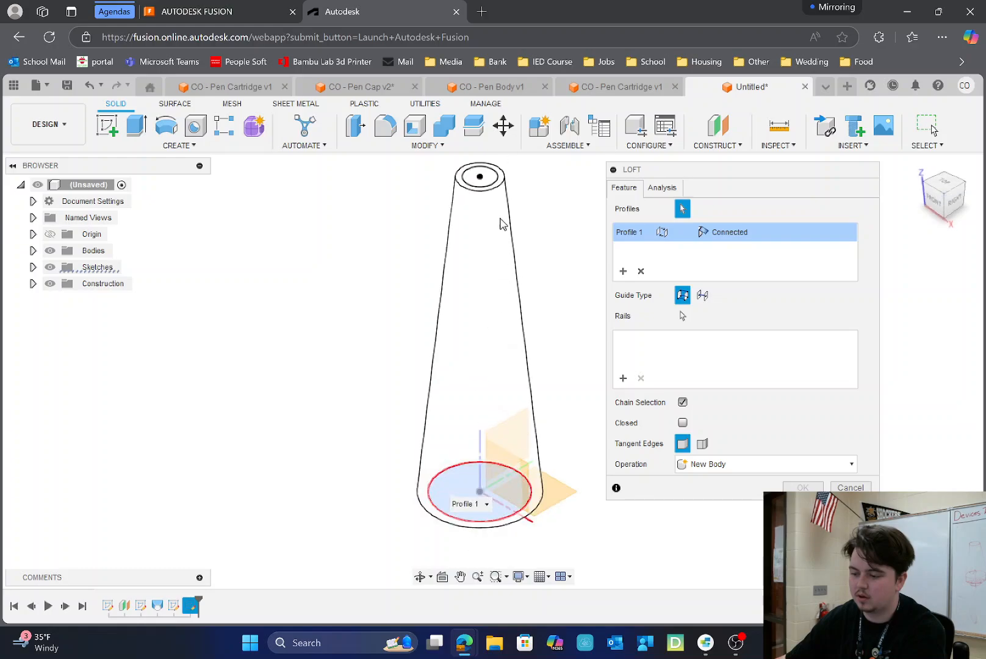
{"action": "left_click", "coordinate": [493, 182]}
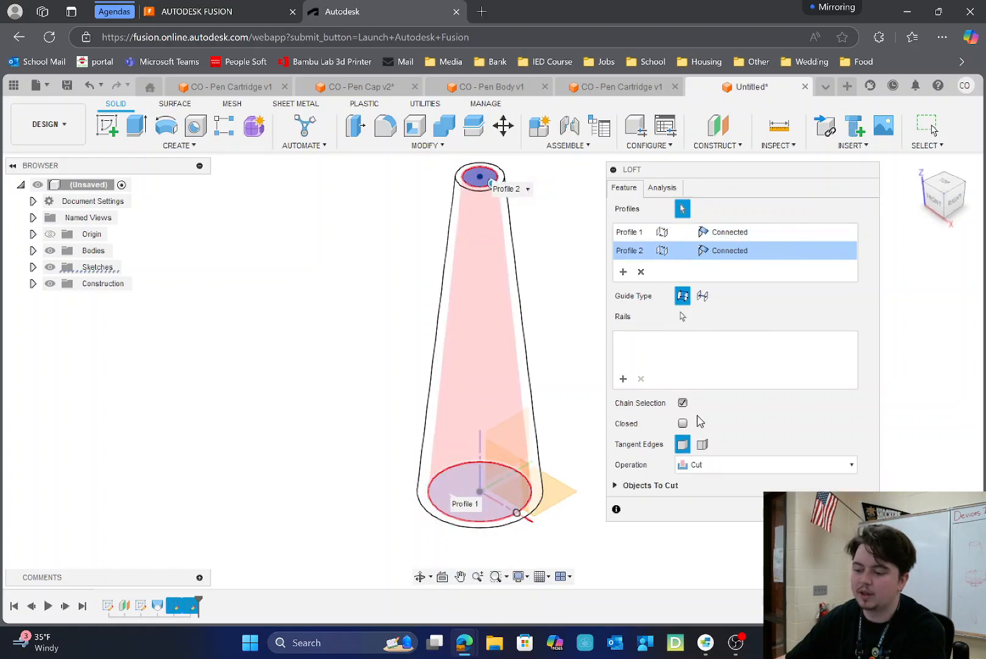
{"action": "left_click", "coordinate": [710, 466]}
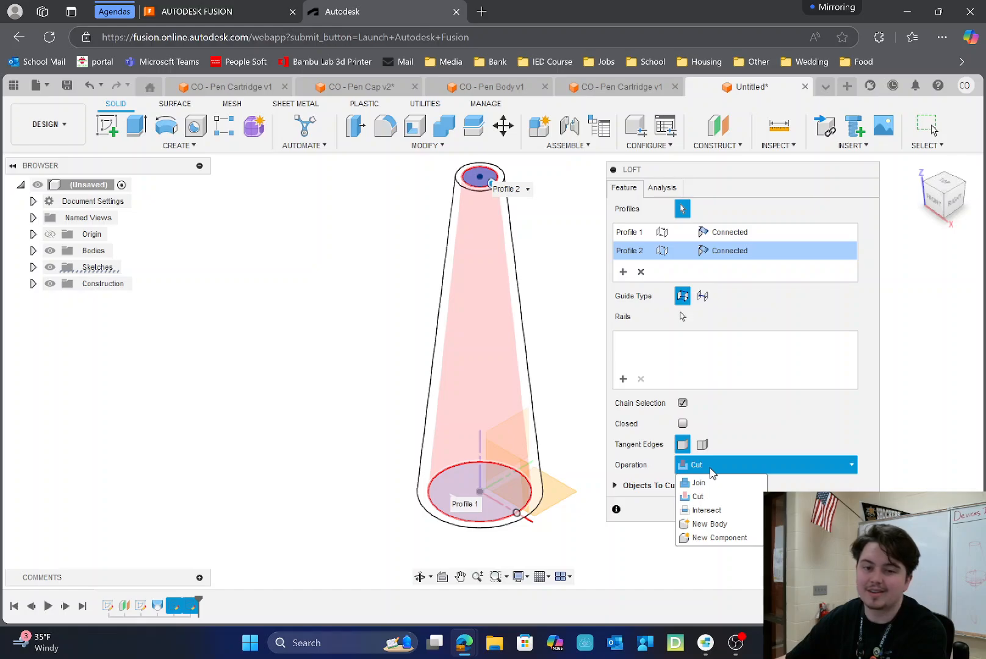
{"action": "left_click", "coordinate": [711, 472]}
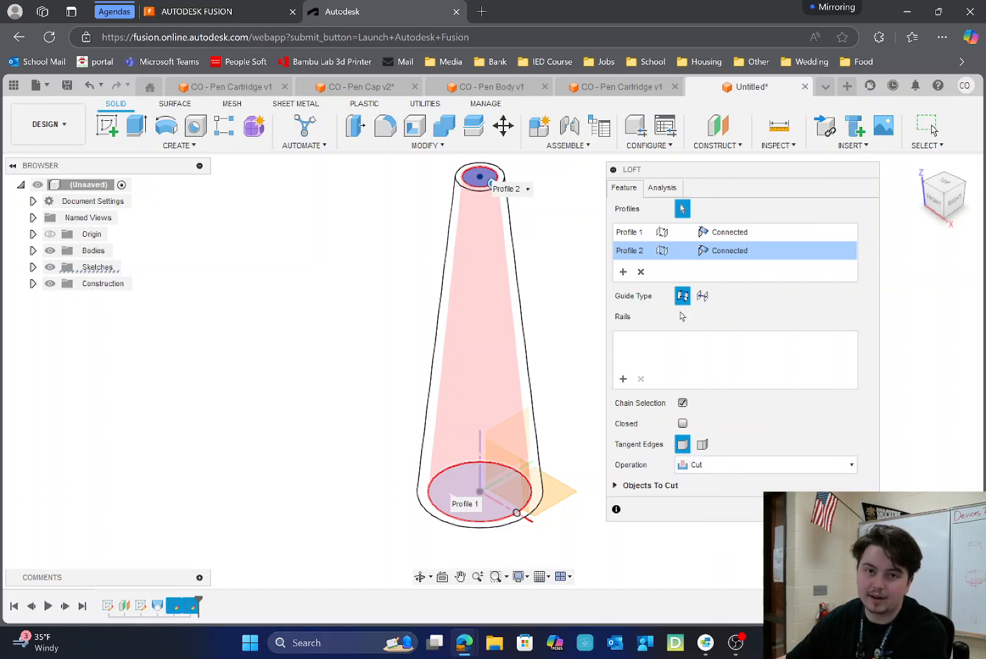
{"action": "key", "text": "Return"}
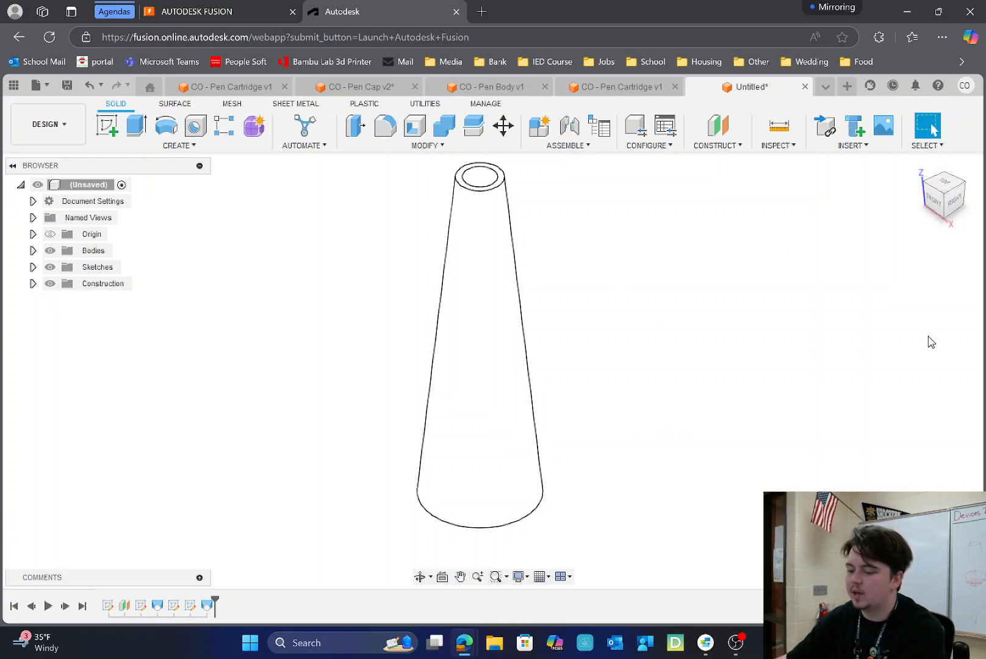
- Start a sketch on the ring-shaped wide bottom face and draw a horizontal line from the origin to beyond the outer circle
{"action": "left_click", "coordinate": [935, 206]}
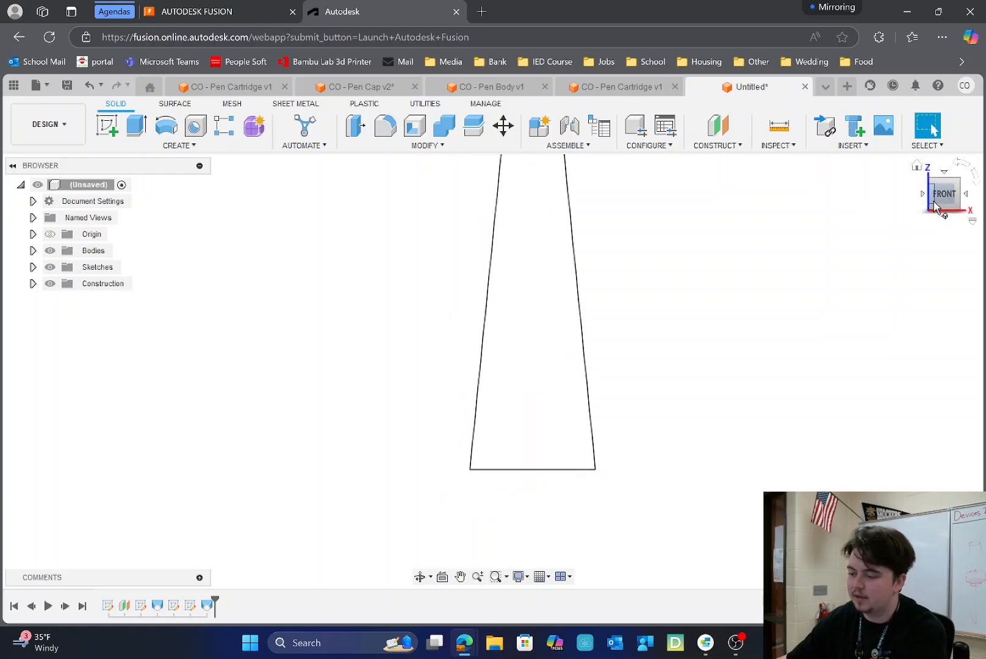
{"action": "left_click", "coordinate": [946, 209]}
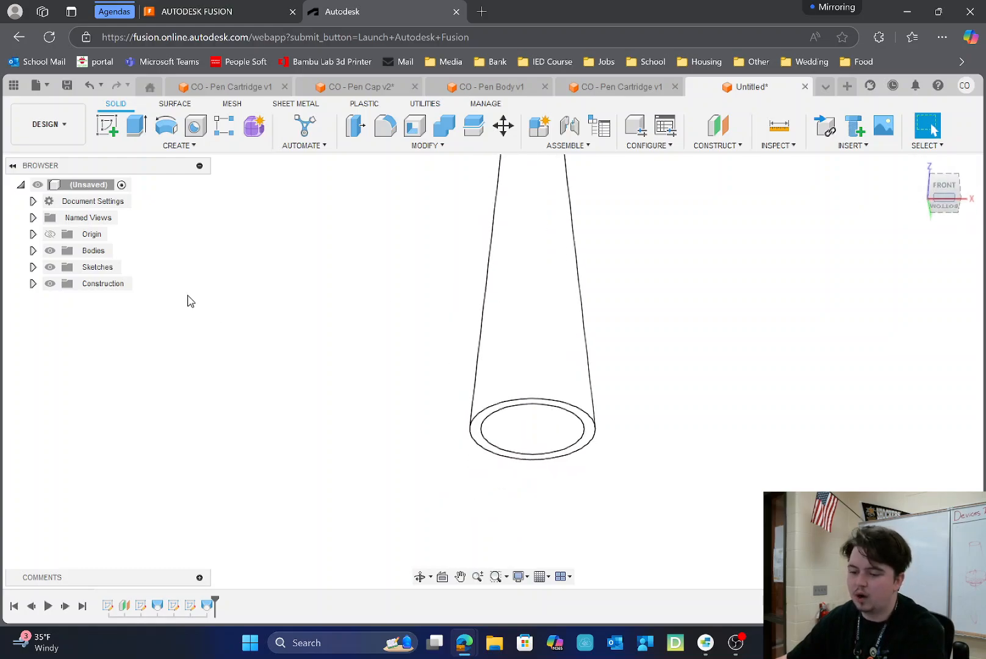
{"action": "left_click", "coordinate": [107, 126]}
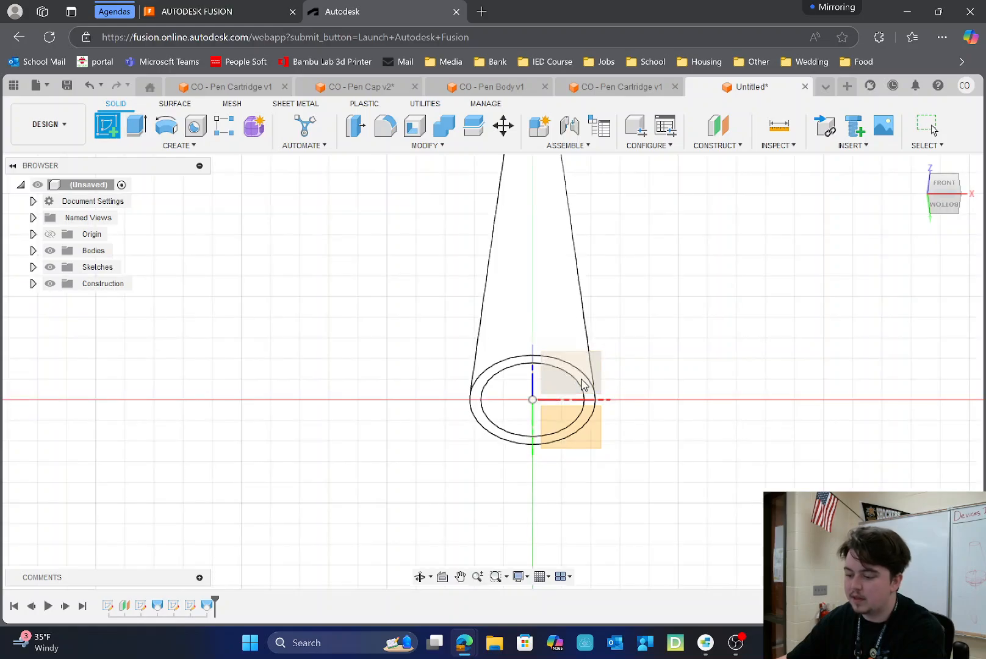
{"action": "left_click", "coordinate": [487, 384]}
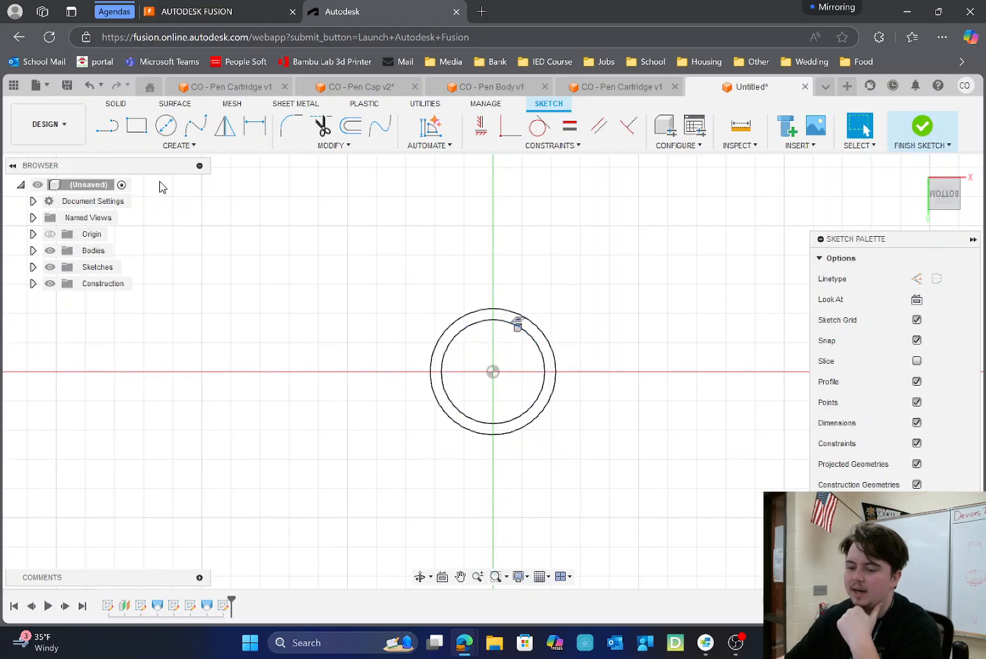
{"action": "left_click", "coordinate": [106, 125]}
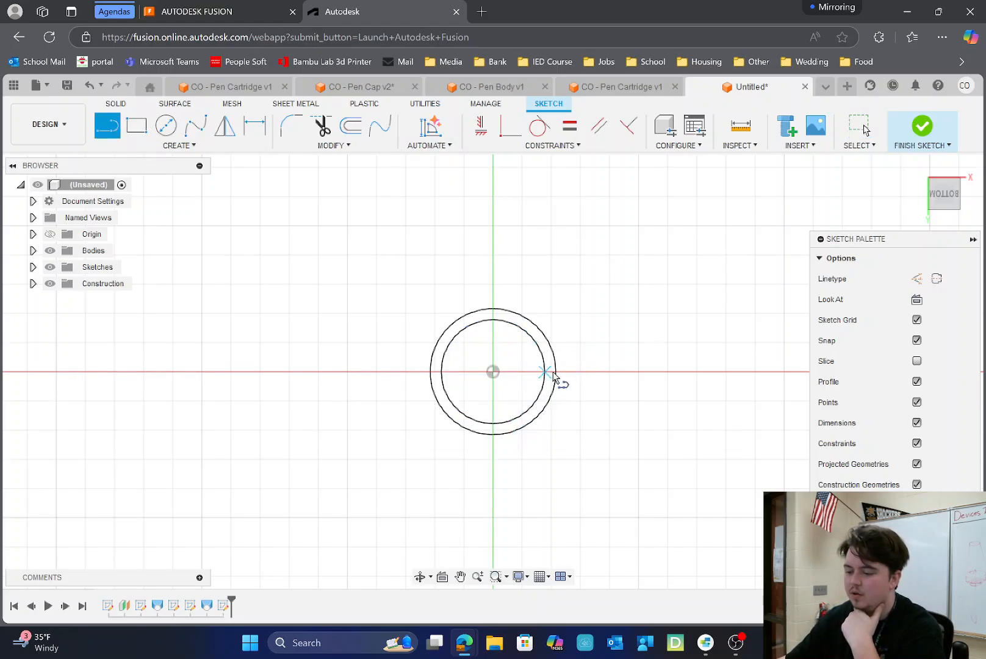
{"action": "scroll", "coordinate": [558, 376], "scroll_direction": "up", "scroll_amount": 5}
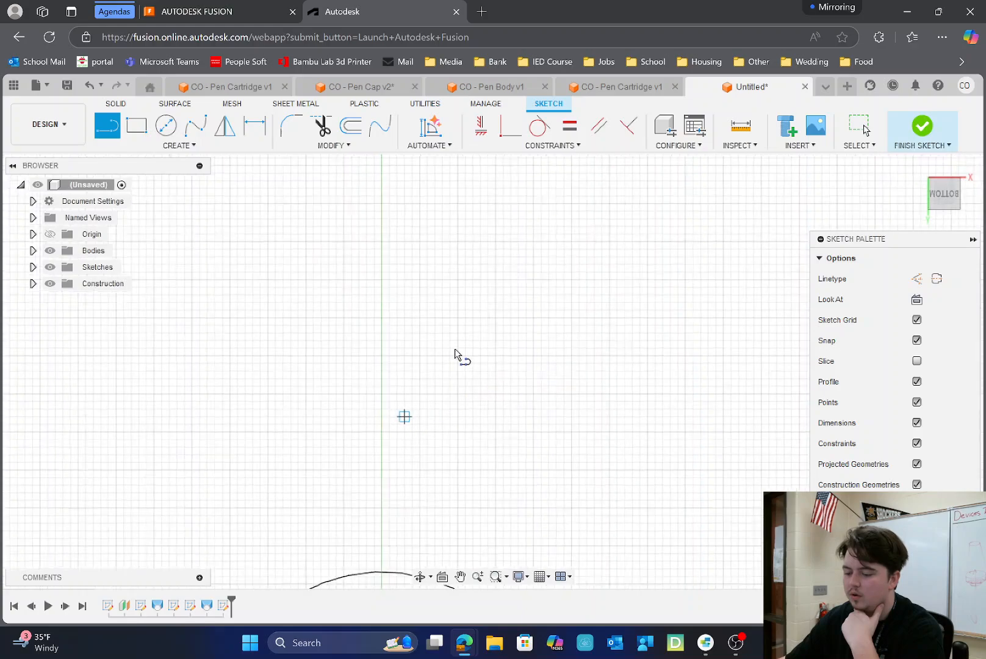
{"action": "scroll", "coordinate": [456, 343], "scroll_direction": "down", "scroll_amount": 3}
{"action": "left_click", "coordinate": [421, 530]}
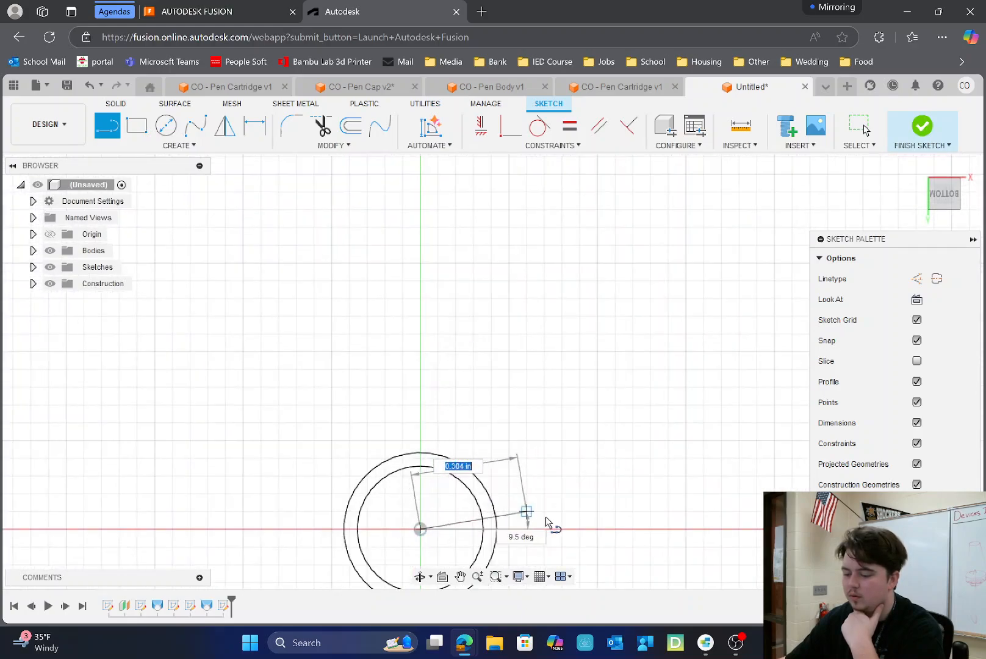
{"action": "left_click", "coordinate": [543, 530]}
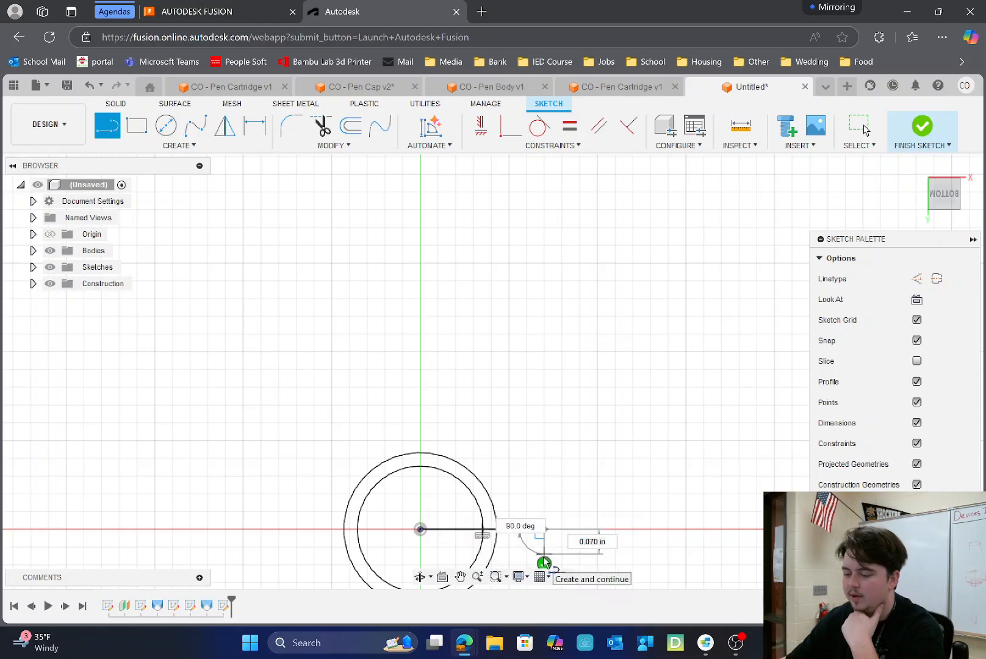
{"action": "left_click", "coordinate": [544, 565]}
{"action": "scroll", "coordinate": [542, 467], "scroll_direction": "down", "scroll_amount": 4}
{"action": "scroll", "coordinate": [503, 529], "scroll_direction": "up", "scroll_amount": 6}
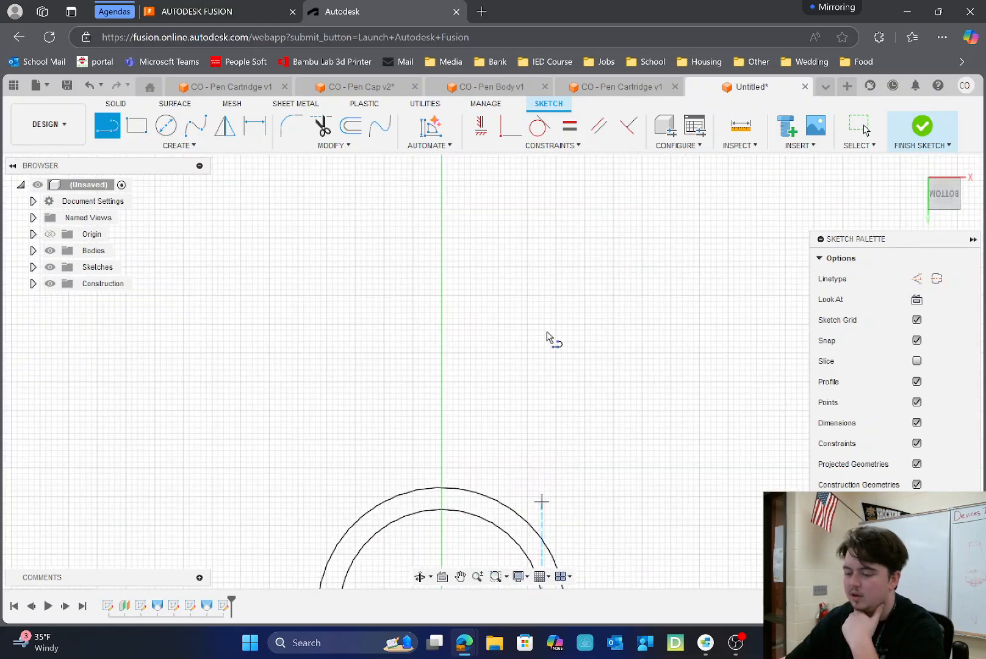
{"action": "scroll", "coordinate": [526, 317], "scroll_direction": "down", "scroll_amount": 6}
{"action": "scroll", "coordinate": [534, 457], "scroll_direction": "up", "scroll_amount": 3}
{"action": "scroll", "coordinate": [534, 451], "scroll_direction": "up", "scroll_amount": 2}
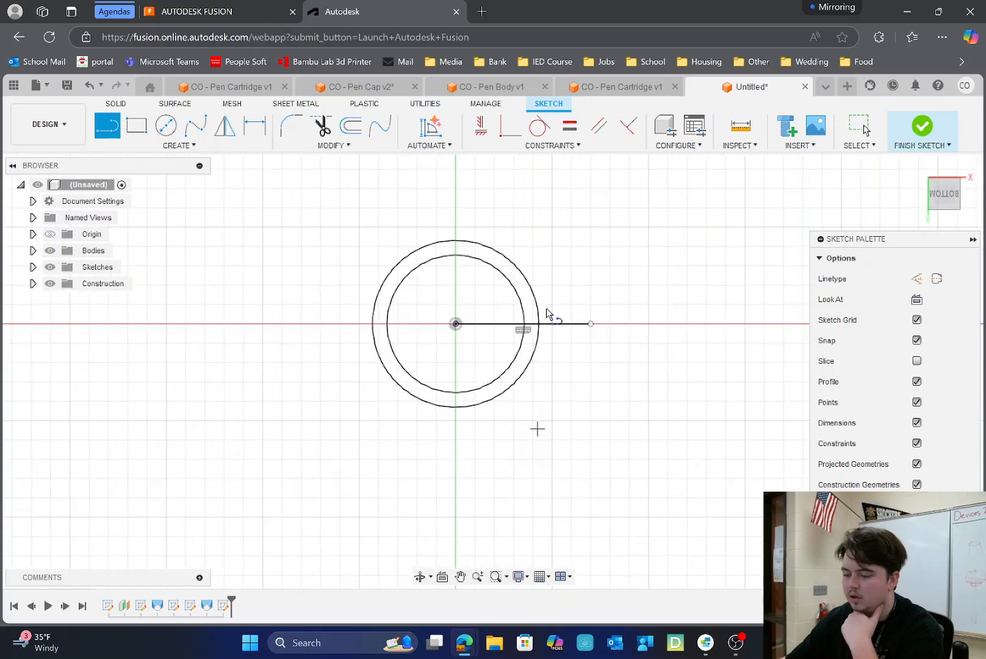
- Draw a vertical line 0.199/2 in long downward from where the horizontal line crosses the outer circle
{"action": "left_click", "coordinate": [538, 324]}
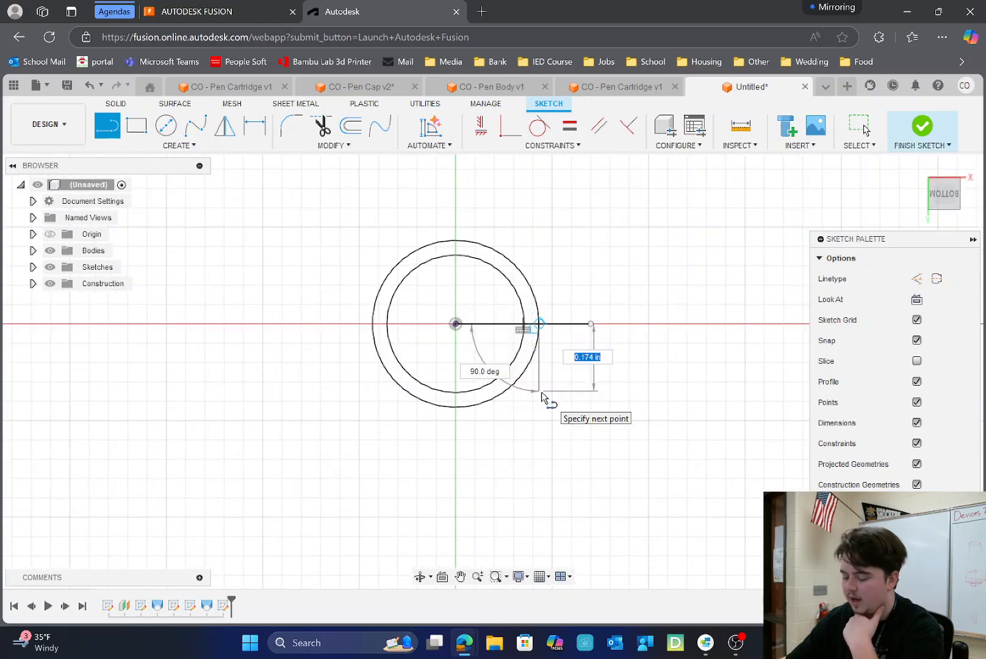
{"action": "type", "text": ".19"}
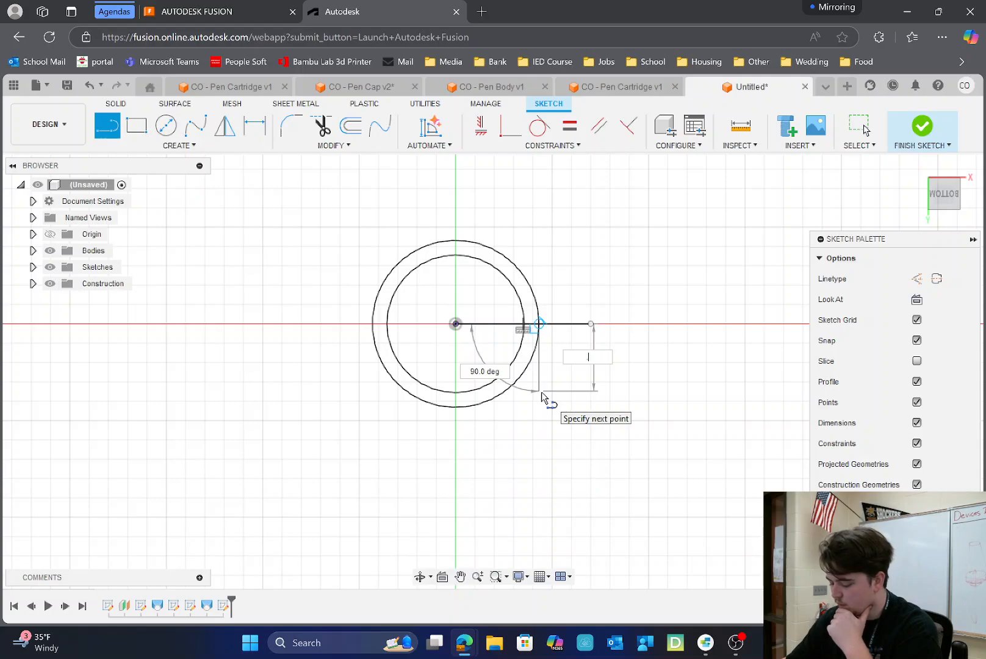
{"action": "type", "text": "9/2"}
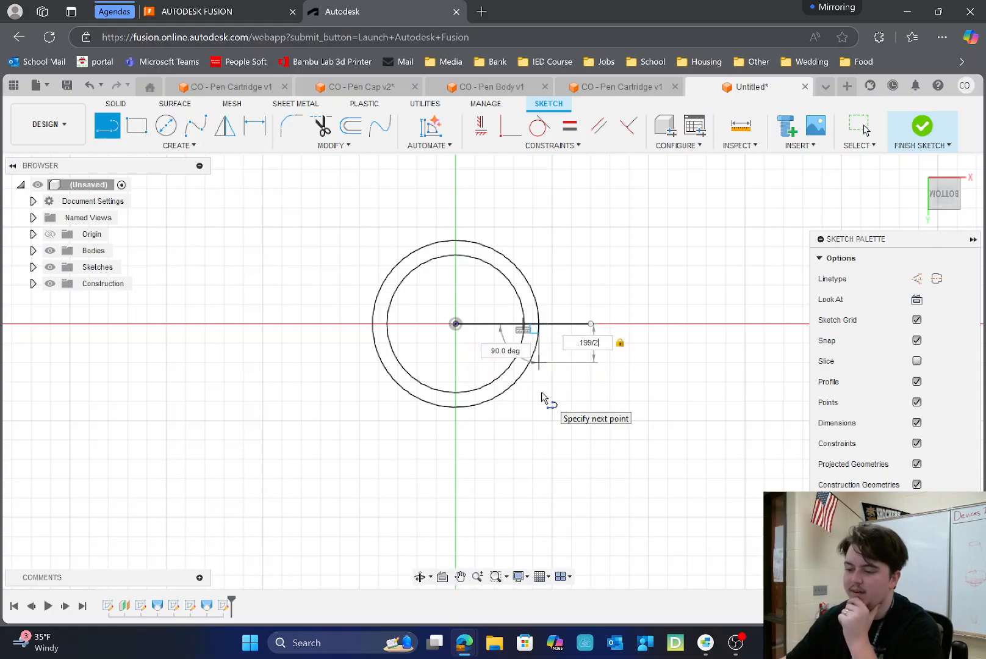
{"action": "key", "text": "Return"}
{"action": "key", "text": "Escape"}
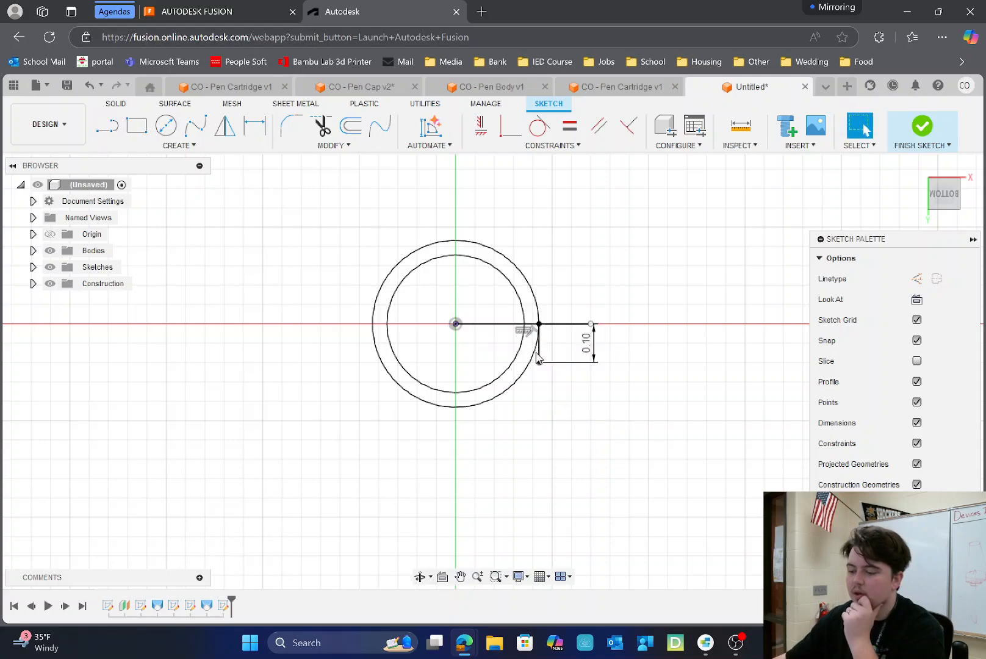
- Draw a second vertical line 0.199/22 in long upward from the same crossing point on the outer circle
{"action": "key", "text": "l"}
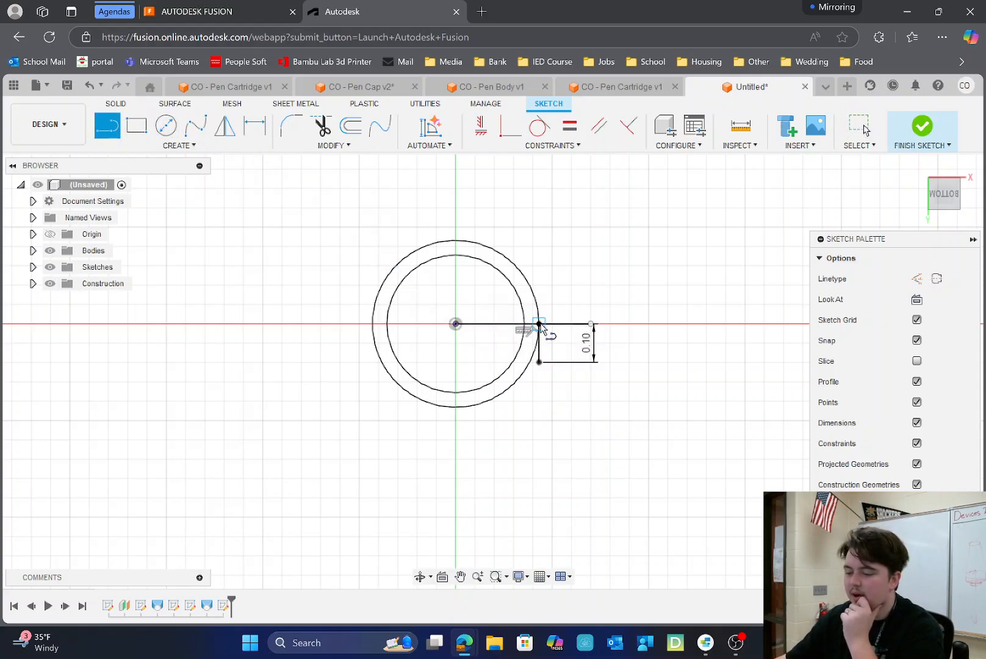
{"action": "left_click", "coordinate": [538, 323]}
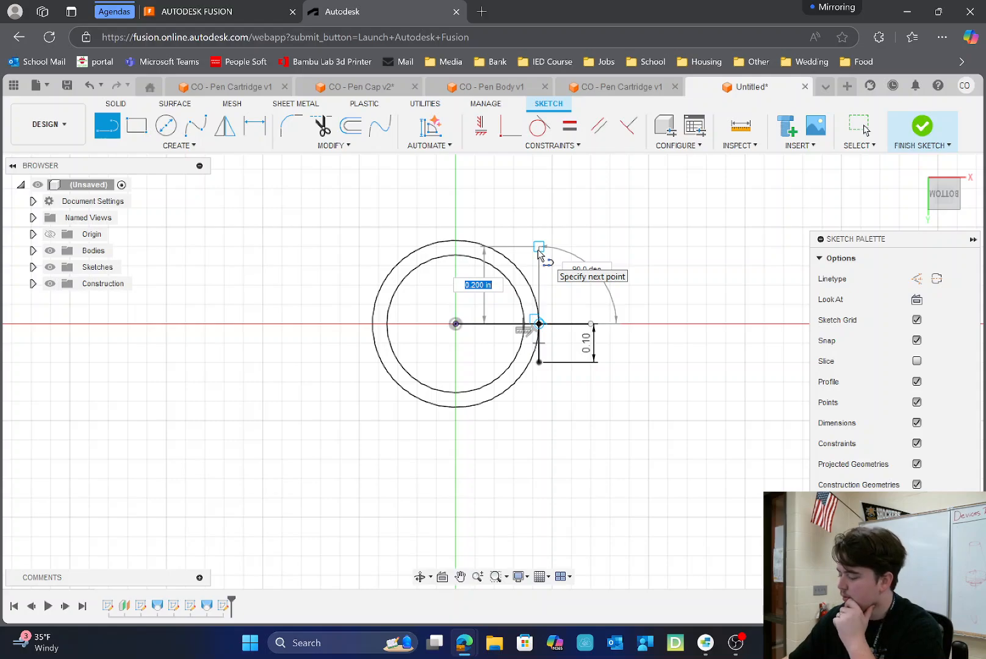
{"action": "key", "text": "Return"}
{"action": "key", "text": "Escape"}
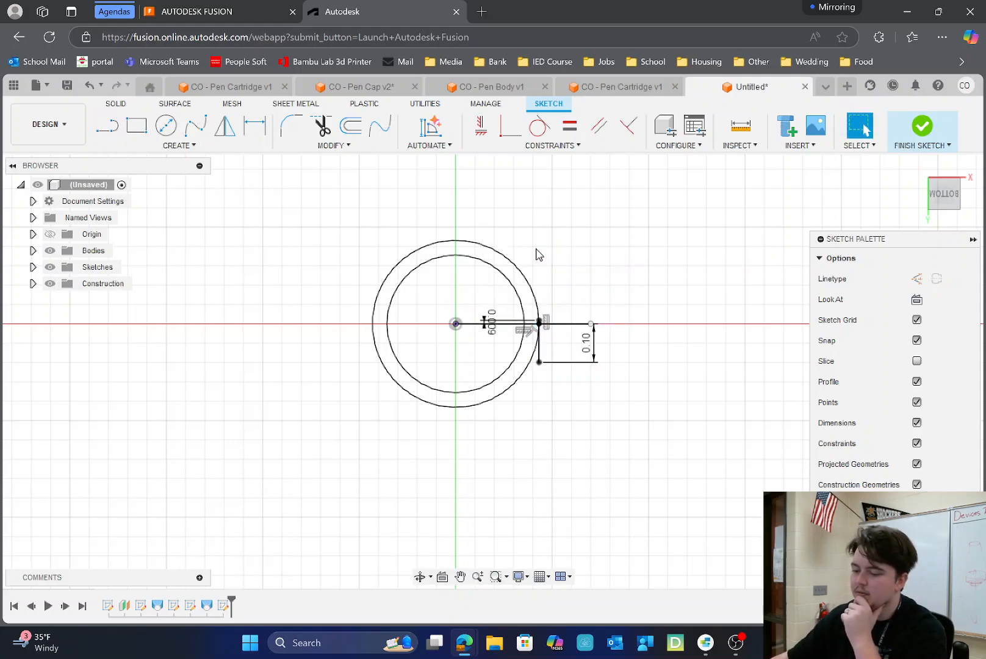
- Set the upper vertical line's length to (0.199 / 2) * 1 in
{"action": "left_click", "coordinate": [493, 328]}
{"action": "right_click", "coordinate": [493, 330]}
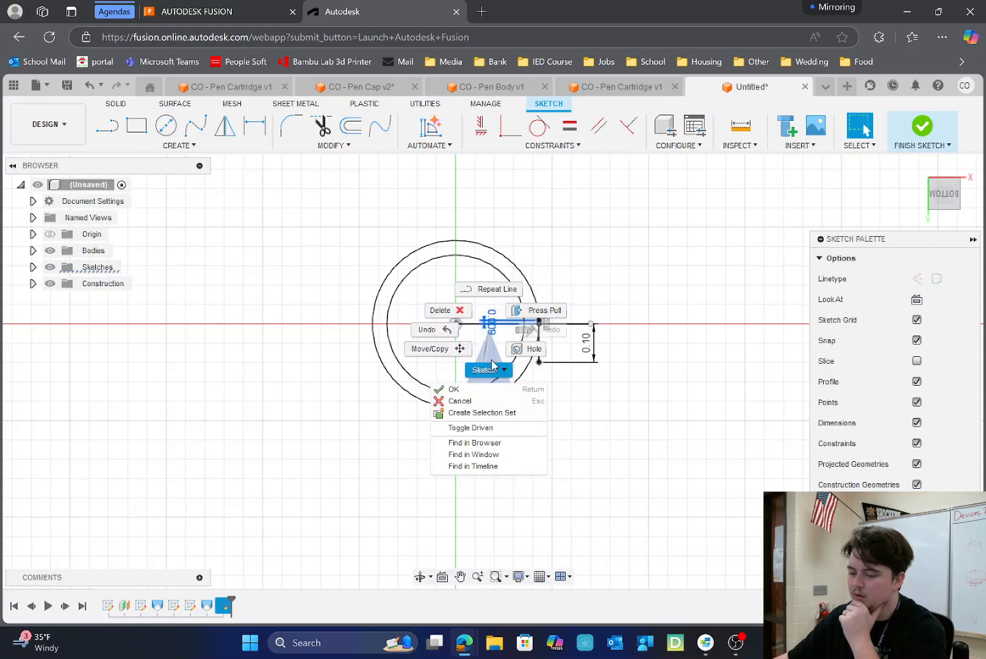
{"action": "left_click", "coordinate": [493, 329]}
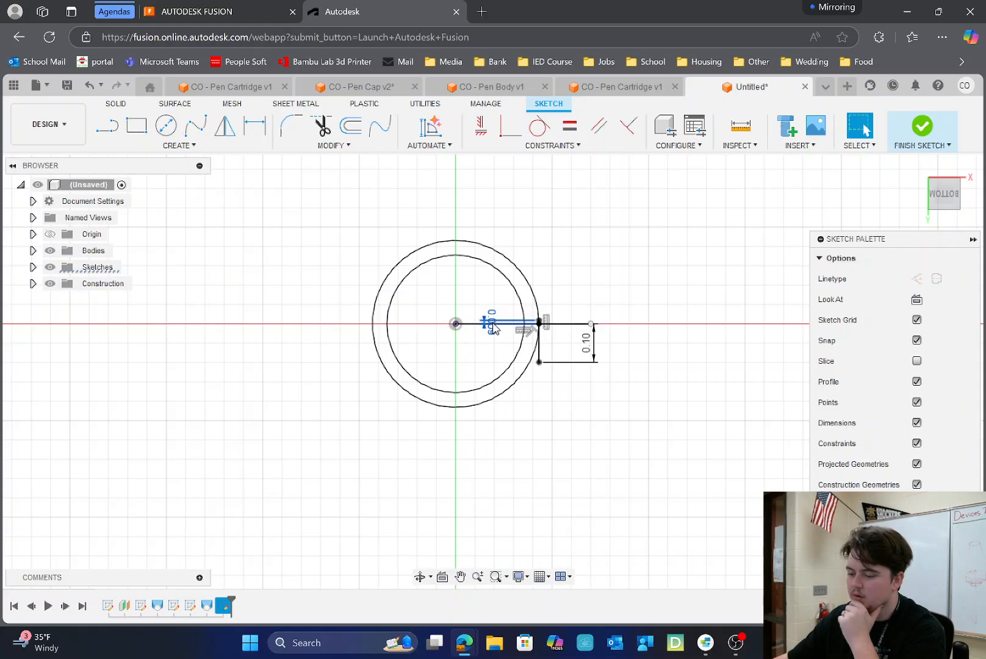
{"action": "double_click", "coordinate": [491, 335]}
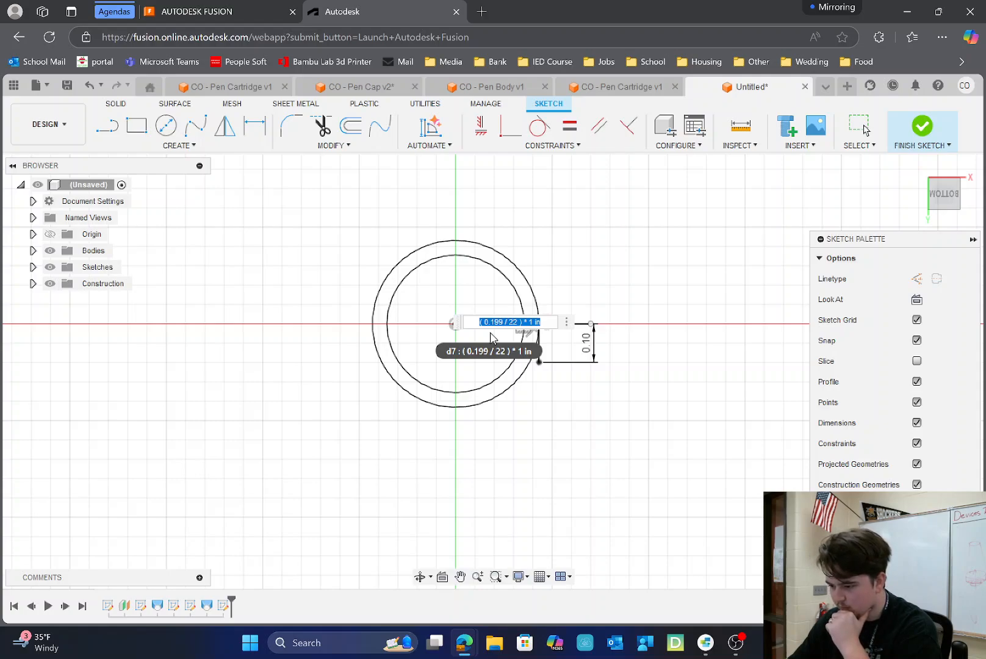
{"action": "key", "text": "Left"}
{"action": "key", "text": "Left"}
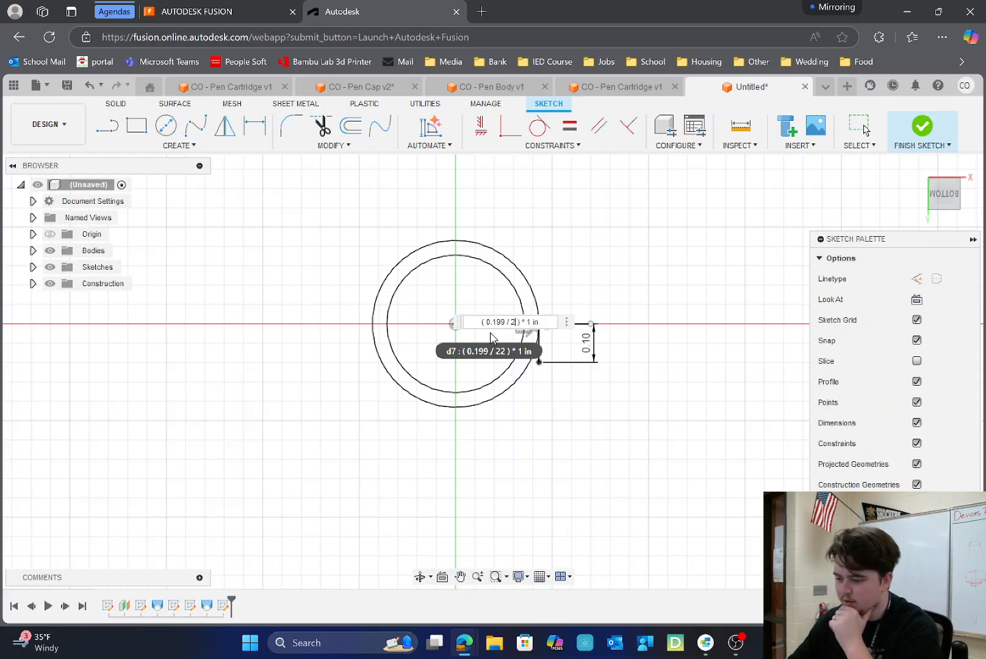
{"action": "key", "text": "Return"}
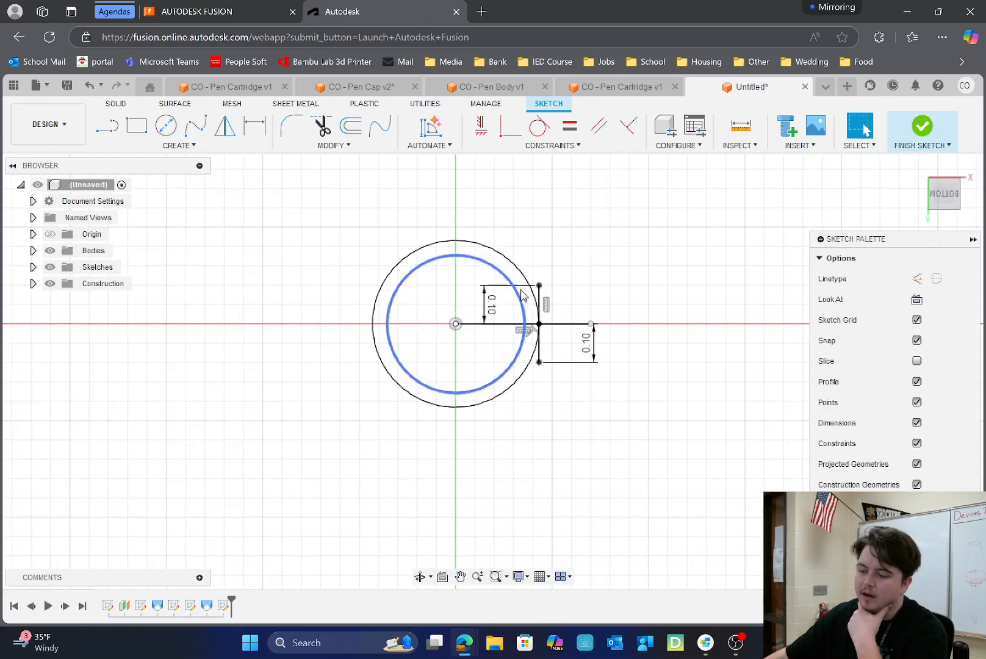
- Draw a horizontal line 0.090 in long outward from the crossing point on the outer circle
{"action": "scroll", "coordinate": [530, 282], "scroll_direction": "up", "scroll_amount": 5}
{"action": "scroll", "coordinate": [579, 422], "scroll_direction": "up", "scroll_amount": 3}
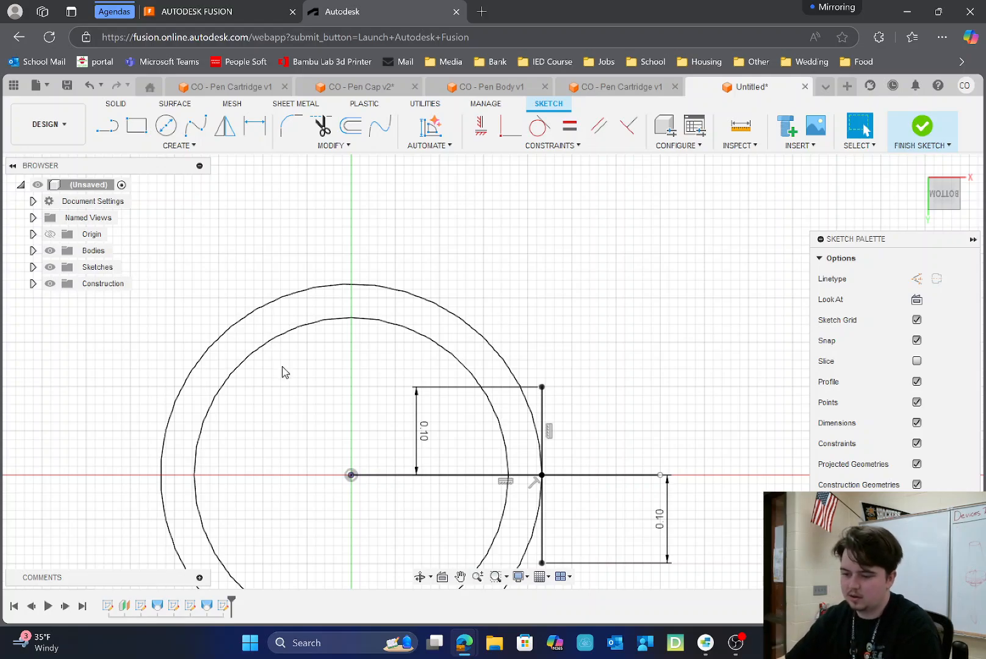
{"action": "key", "text": "l"}
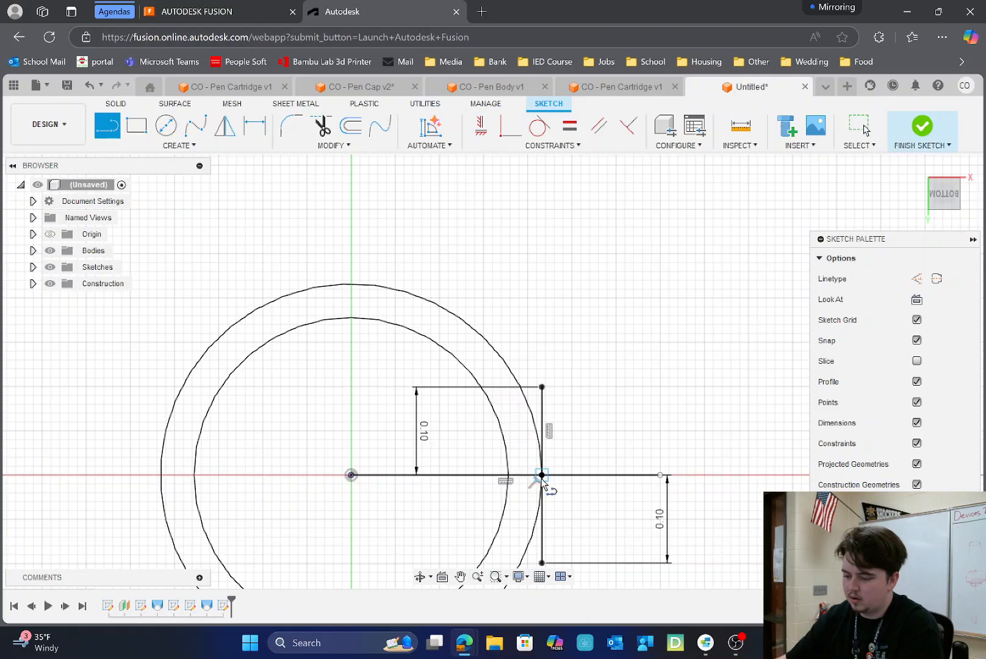
{"action": "left_click", "coordinate": [541, 476]}
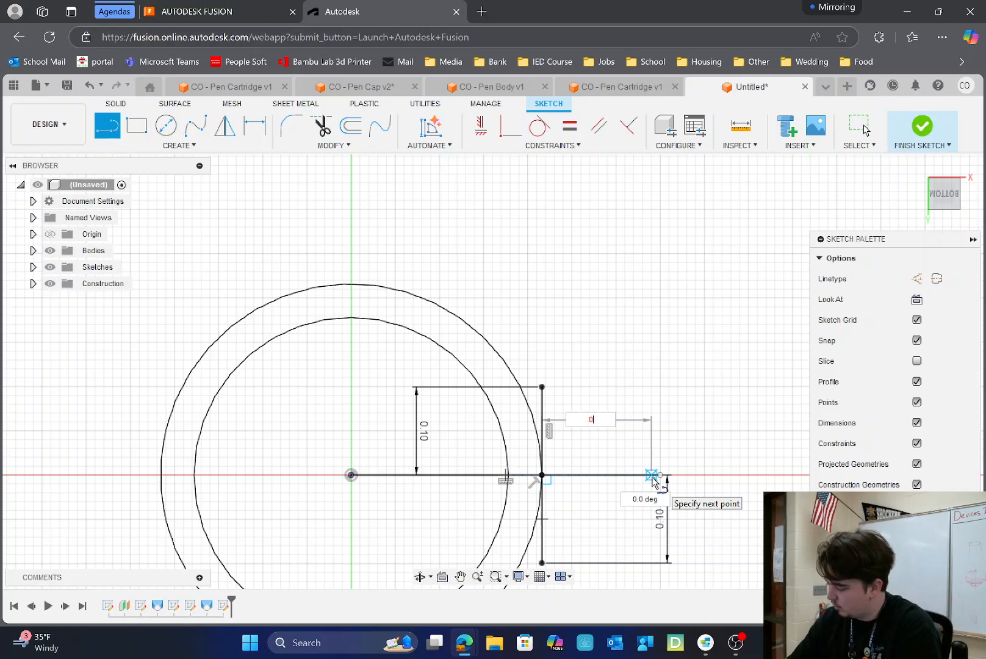
{"action": "type", "text": ".090"}
{"action": "key", "text": "Tab"}
{"action": "key", "text": "Return"}
{"action": "key", "text": "Escape"}
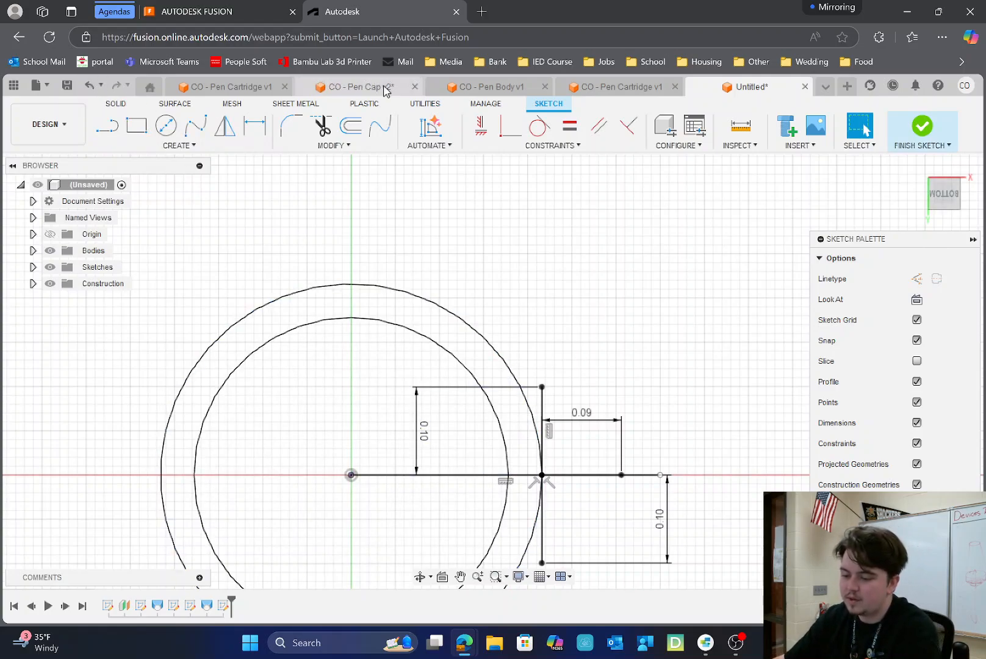
- Draw a three-point circle through both vertical line ends and the outer end of the 0.09 in line, finishing the sketch
{"action": "left_click", "coordinate": [155, 147]}
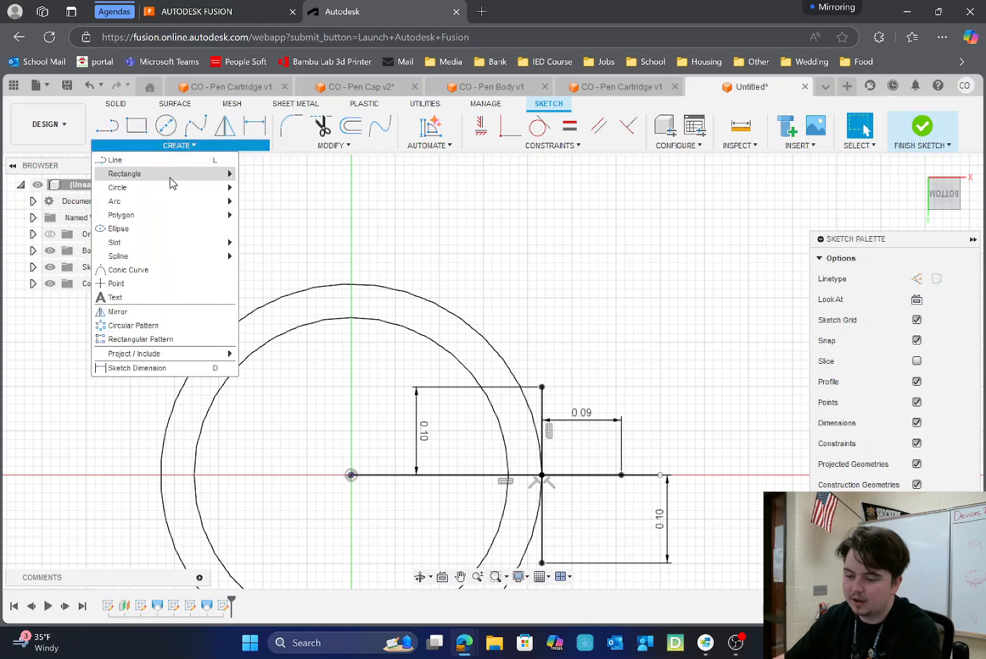
{"action": "mouse_move", "coordinate": [171, 187]}
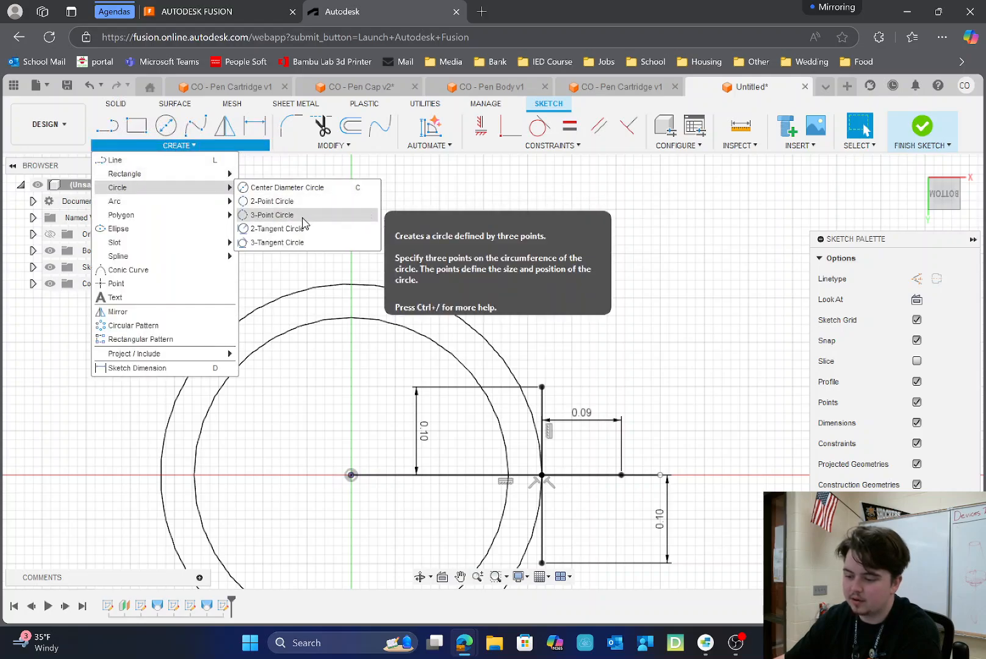
{"action": "left_click", "coordinate": [271, 215]}
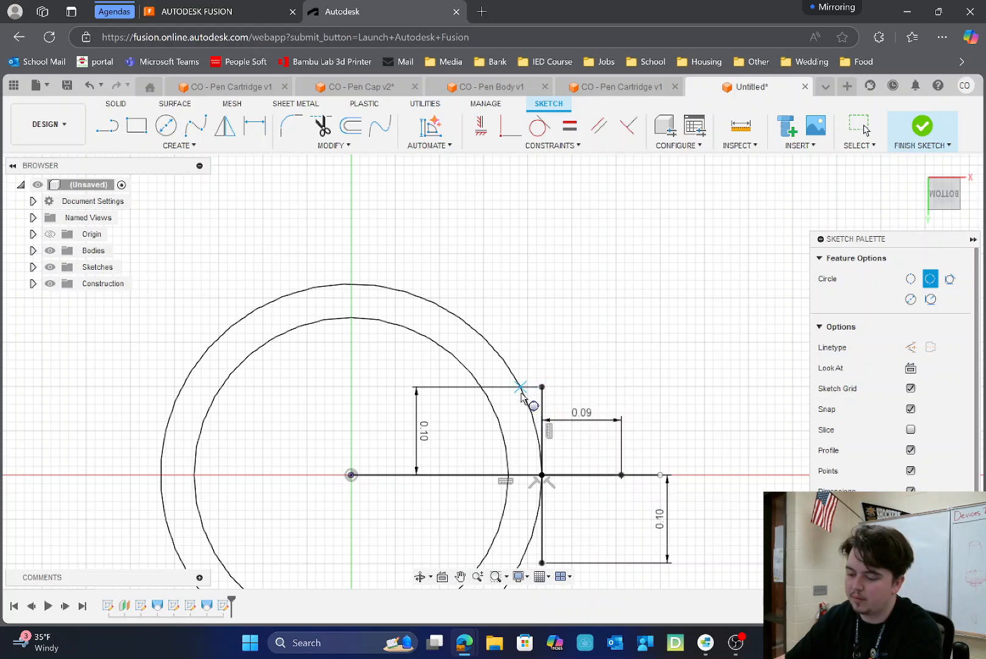
{"action": "left_click", "coordinate": [541, 388]}
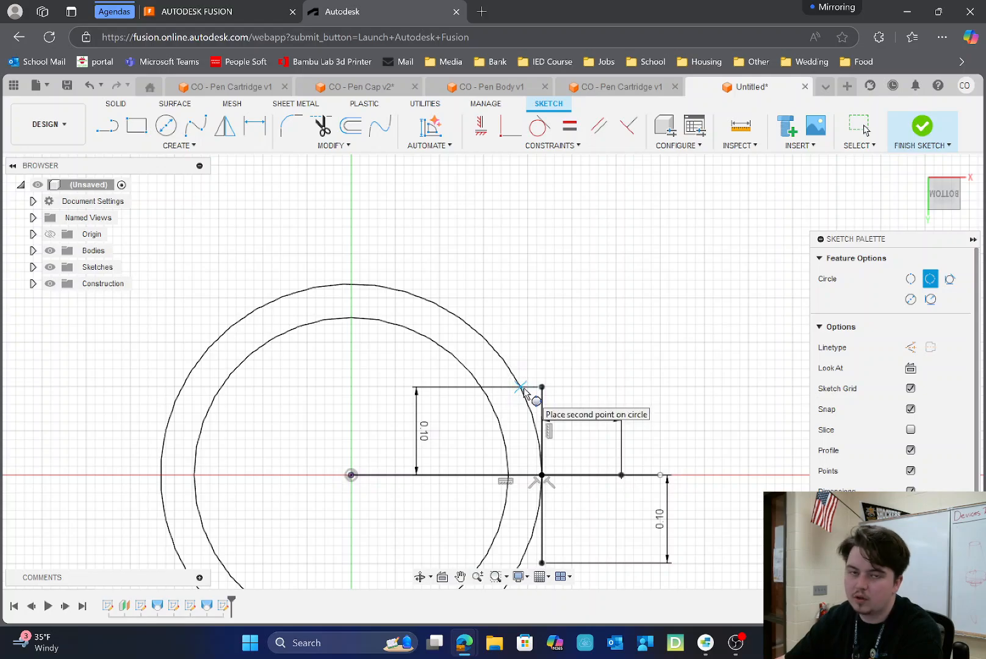
{"action": "left_click", "coordinate": [522, 389]}
{"action": "scroll", "coordinate": [524, 303], "scroll_direction": "down", "scroll_amount": 3}
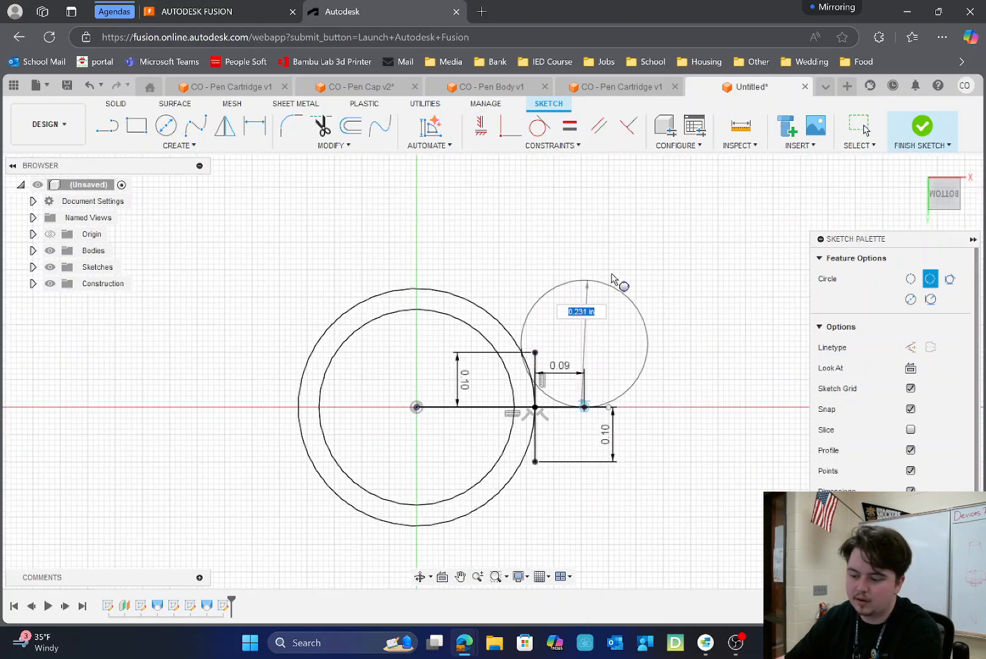
{"action": "left_click", "coordinate": [534, 463]}
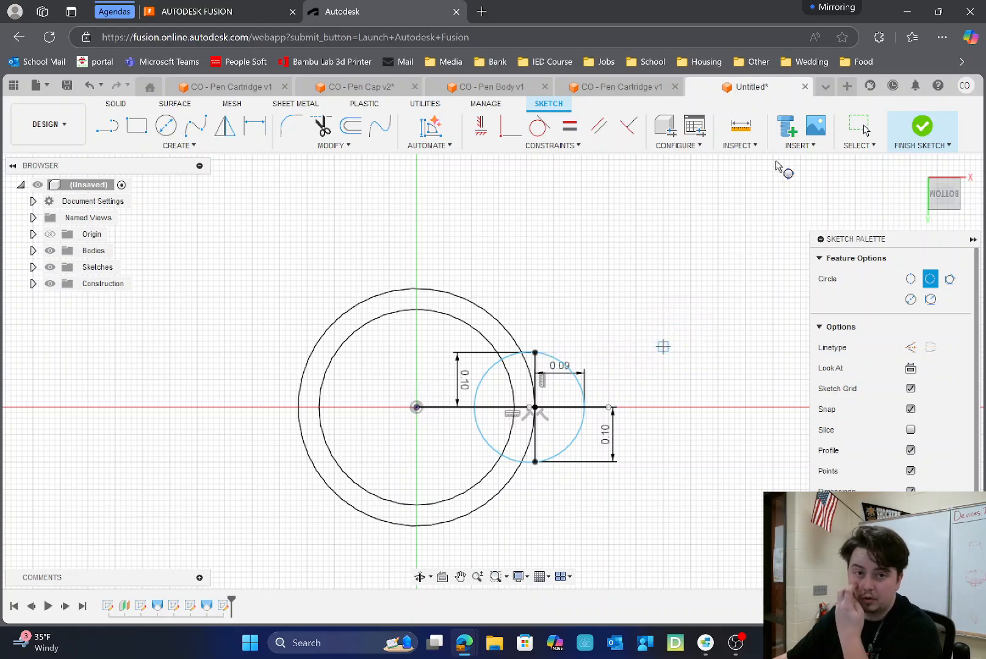
{"action": "left_click", "coordinate": [924, 128]}
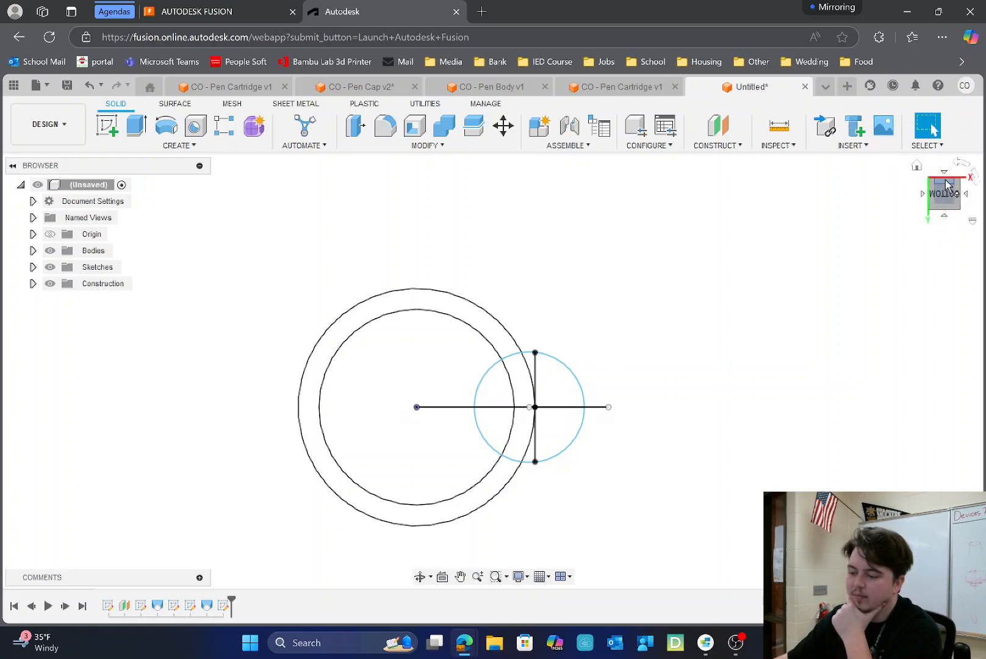
- Start a two-sided extrusion of the four regions of the small circle lying outside the part's inner circle
{"action": "left_click", "coordinate": [944, 215]}
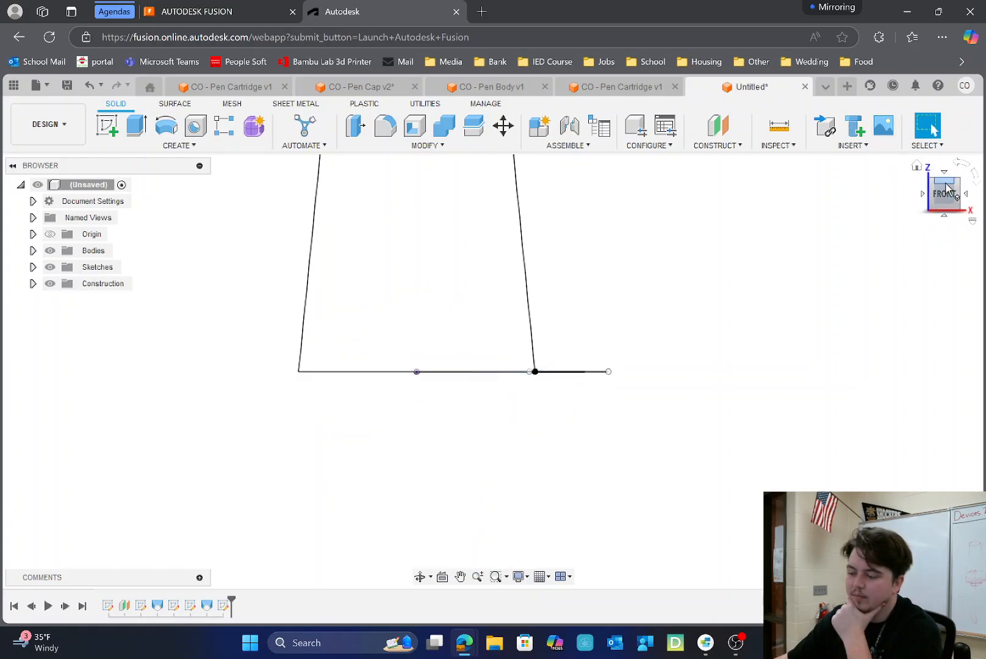
{"action": "left_click", "coordinate": [943, 213]}
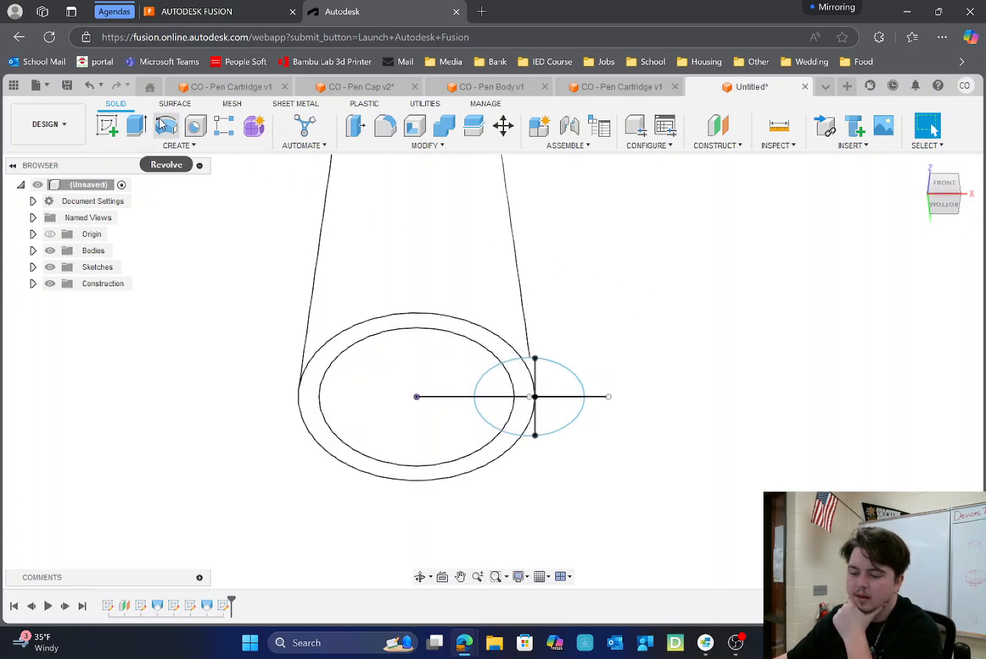
{"action": "left_click", "coordinate": [144, 133]}
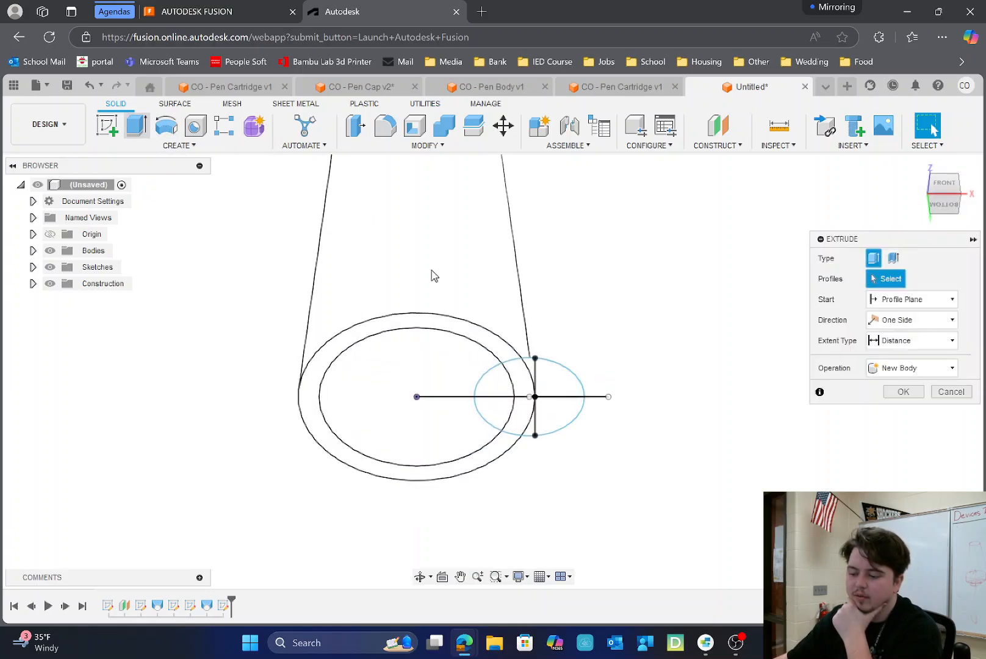
{"action": "left_click", "coordinate": [571, 388]}
{"action": "left_click", "coordinate": [559, 418]}
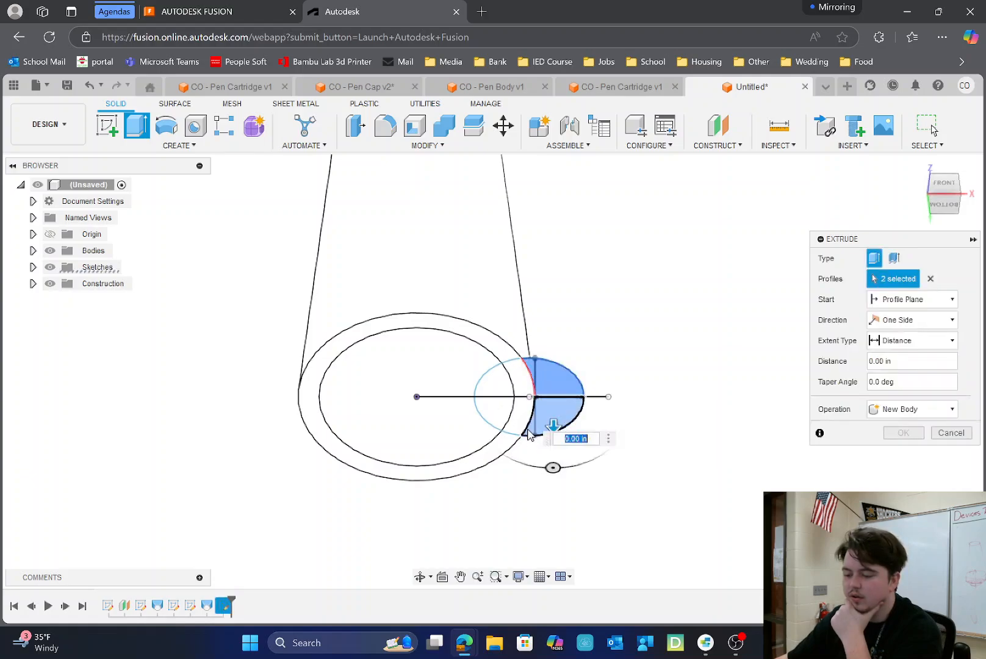
{"action": "left_click", "coordinate": [518, 386]}
{"action": "left_click", "coordinate": [522, 417]}
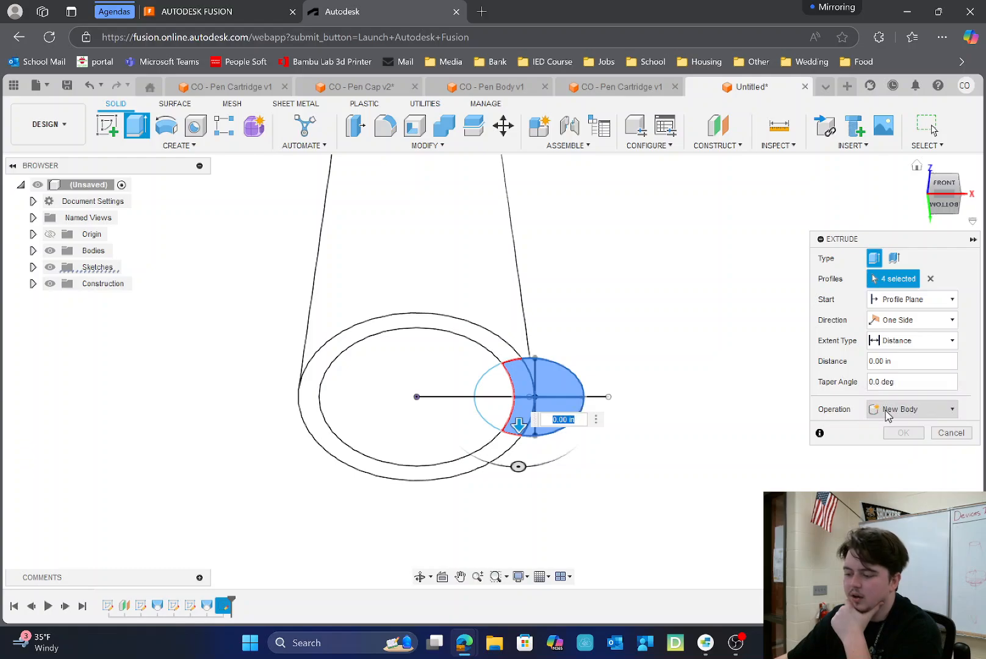
{"action": "left_click", "coordinate": [912, 320]}
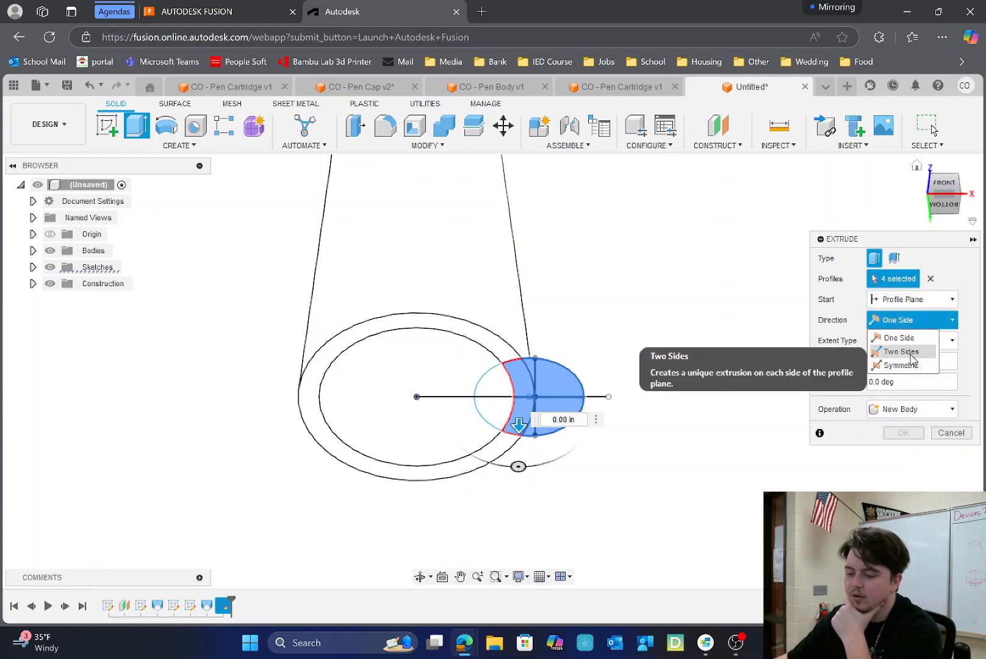
{"action": "left_click", "coordinate": [901, 352]}
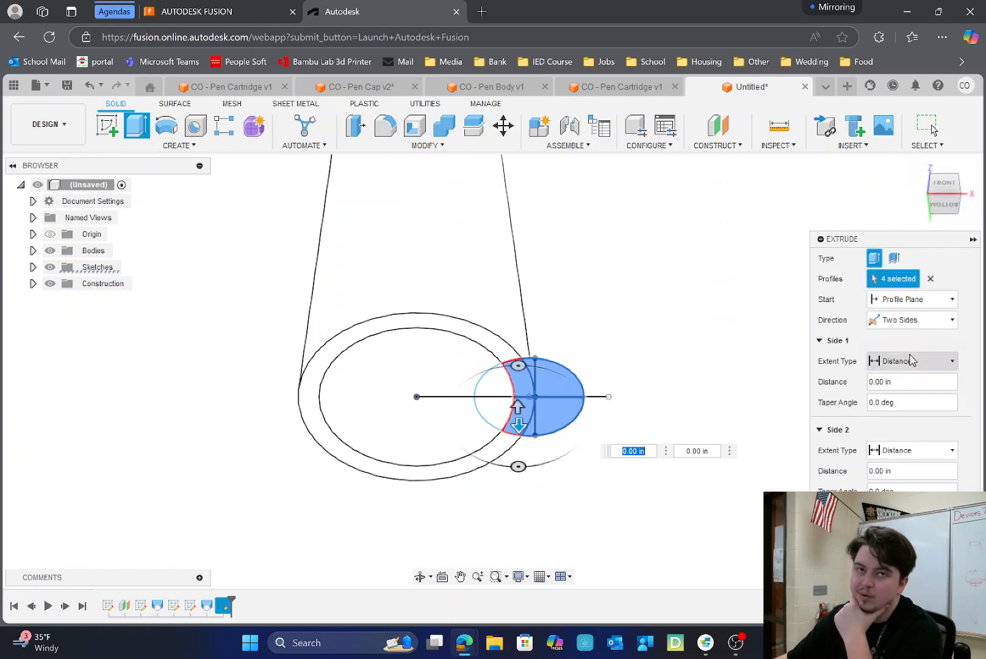
- Extend the extrusion's Side 2 distance to 0.38 in upward along the tapered body
{"action": "left_click", "coordinate": [950, 182]}
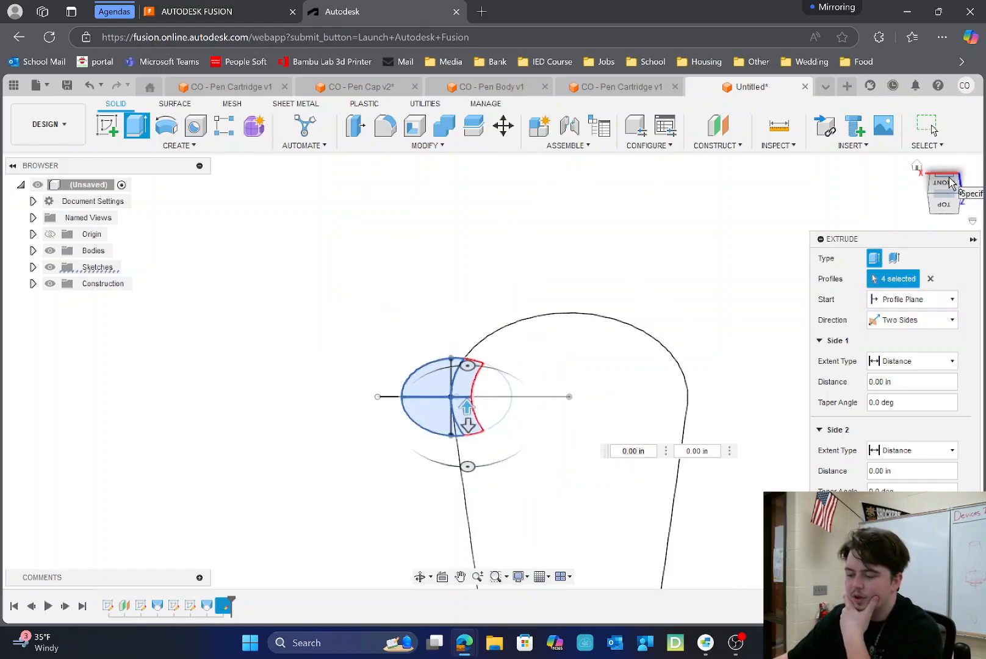
{"action": "left_click", "coordinate": [949, 182]}
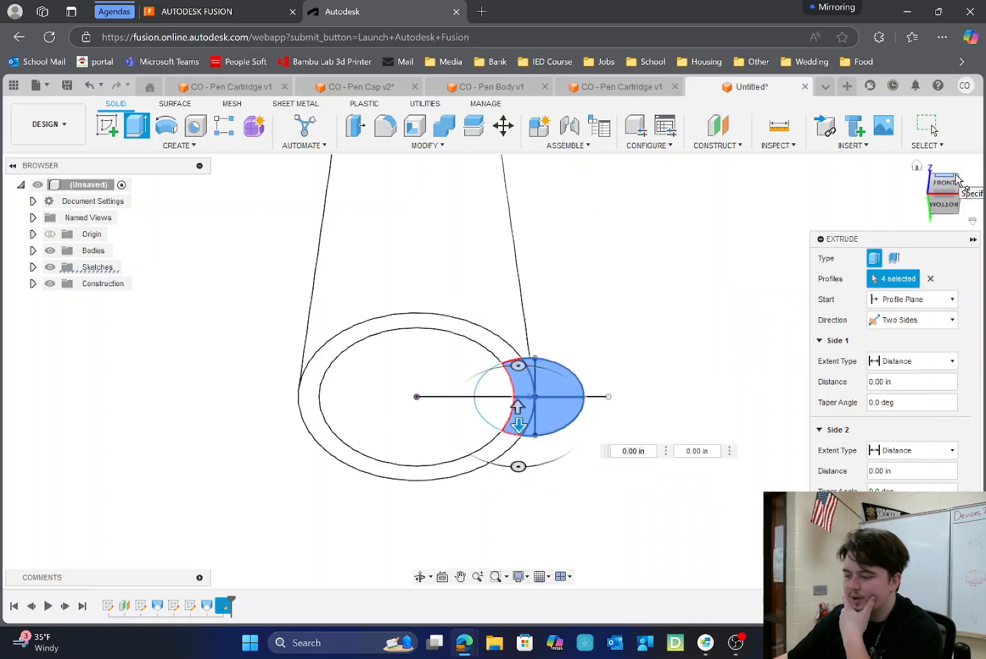
{"action": "left_click", "coordinate": [948, 184]}
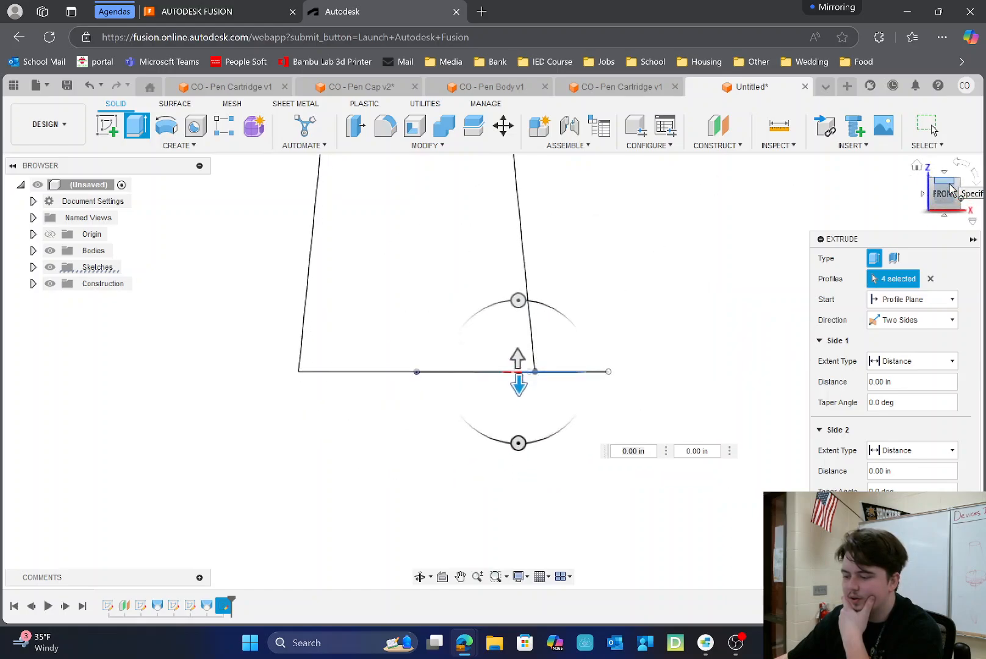
{"action": "left_click", "coordinate": [949, 183]}
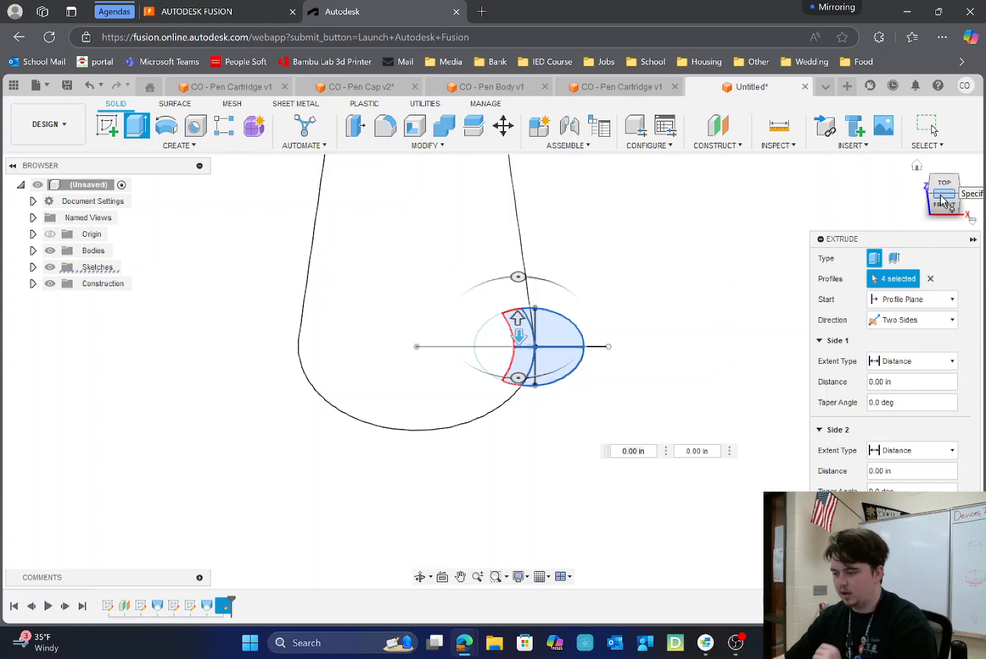
{"action": "left_click", "coordinate": [945, 207]}
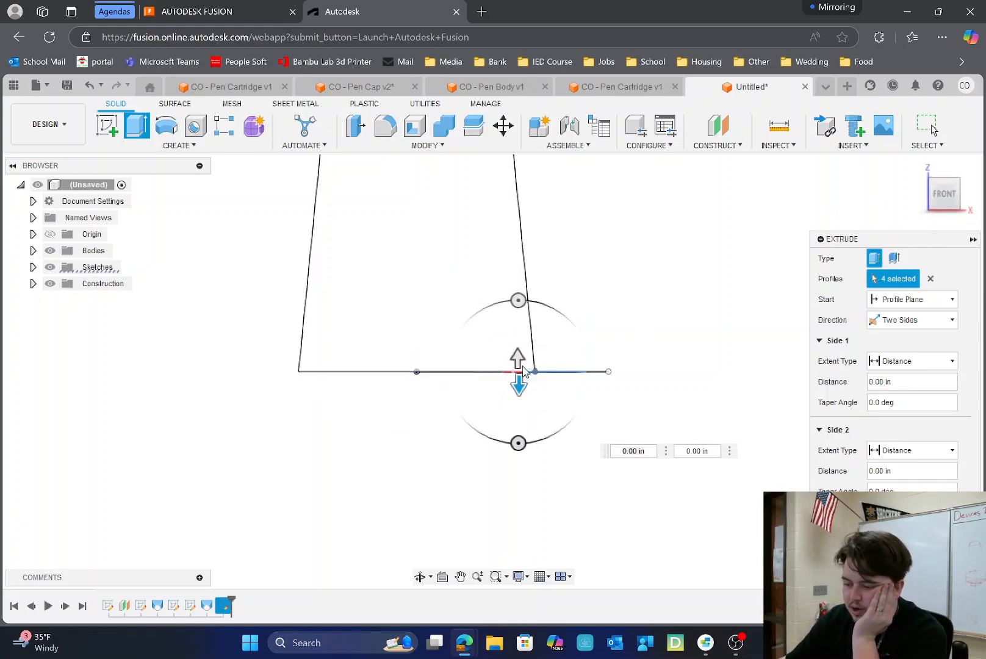
{"action": "left_click_drag", "start_coordinate": [517, 358], "coordinate": [566, 247]}
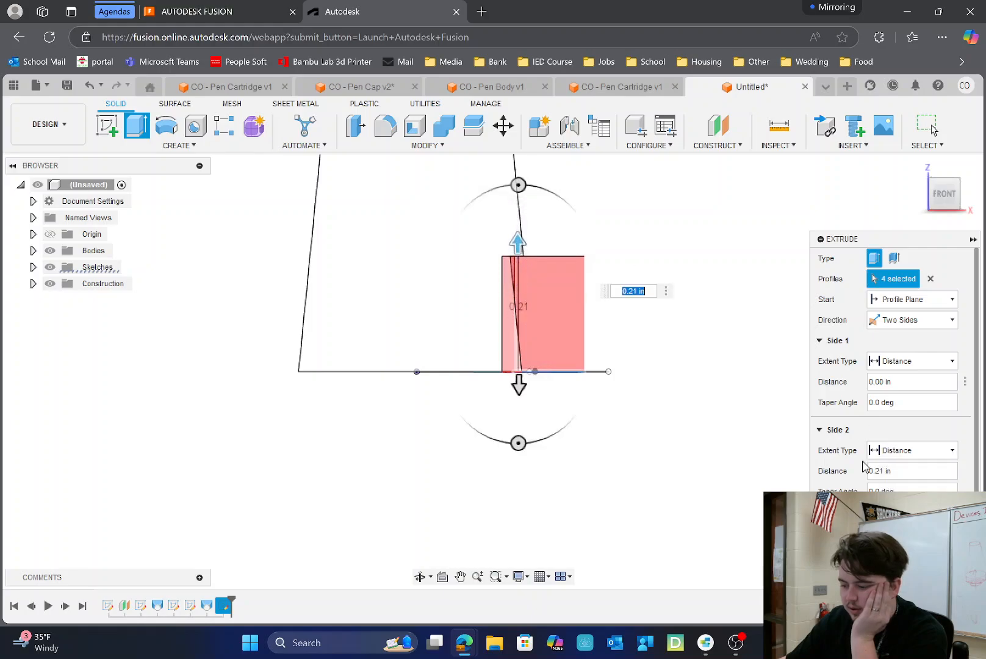
{"action": "left_click", "coordinate": [896, 539]}
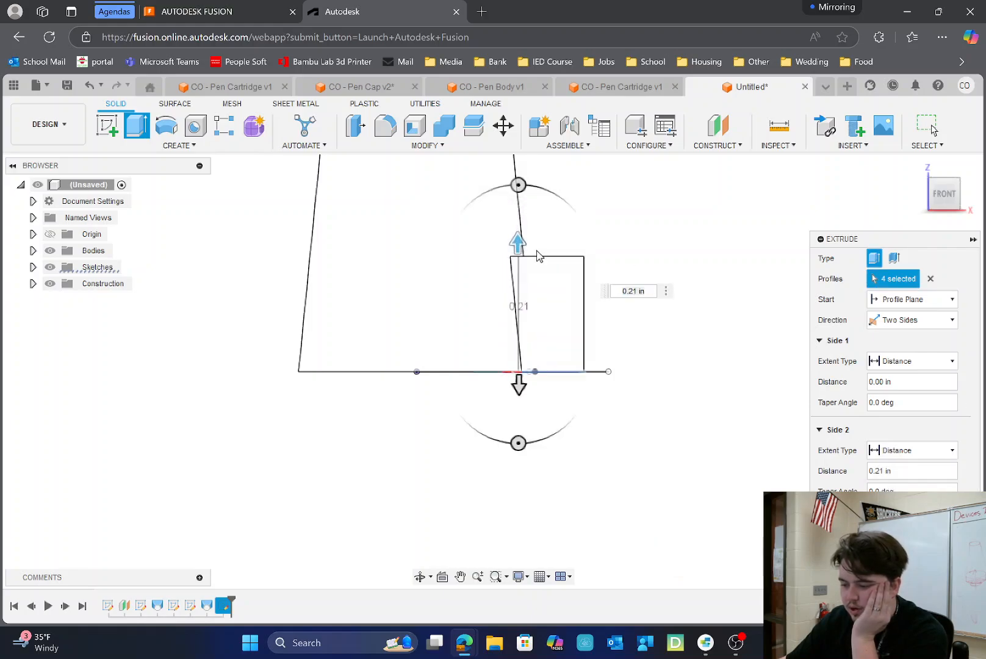
{"action": "left_click_drag", "start_coordinate": [518, 243], "coordinate": [524, 163]}
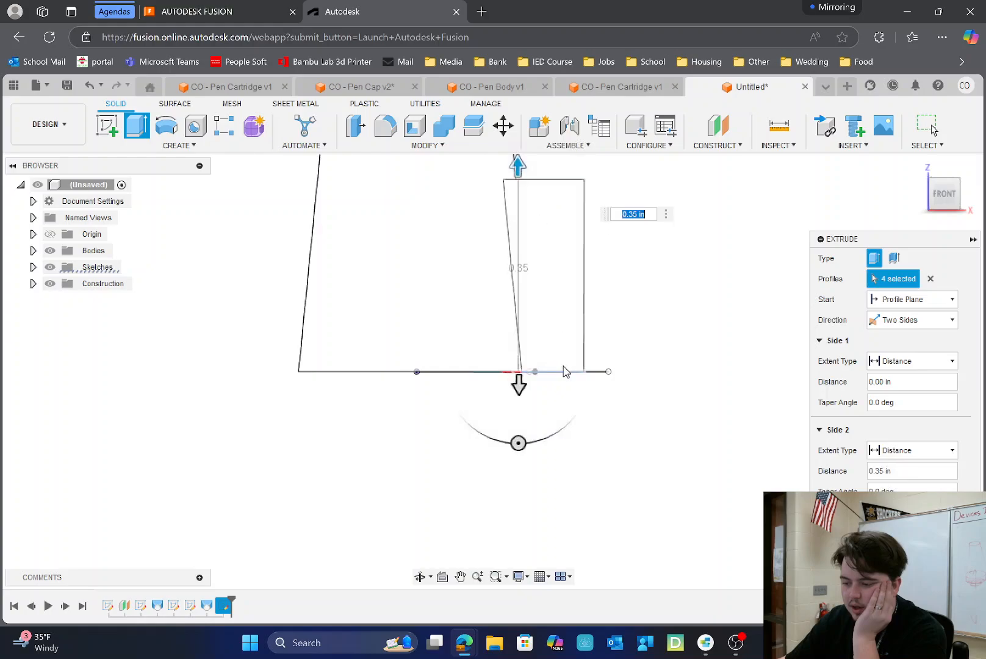
{"action": "scroll", "coordinate": [534, 194], "scroll_direction": "up", "scroll_amount": 5}
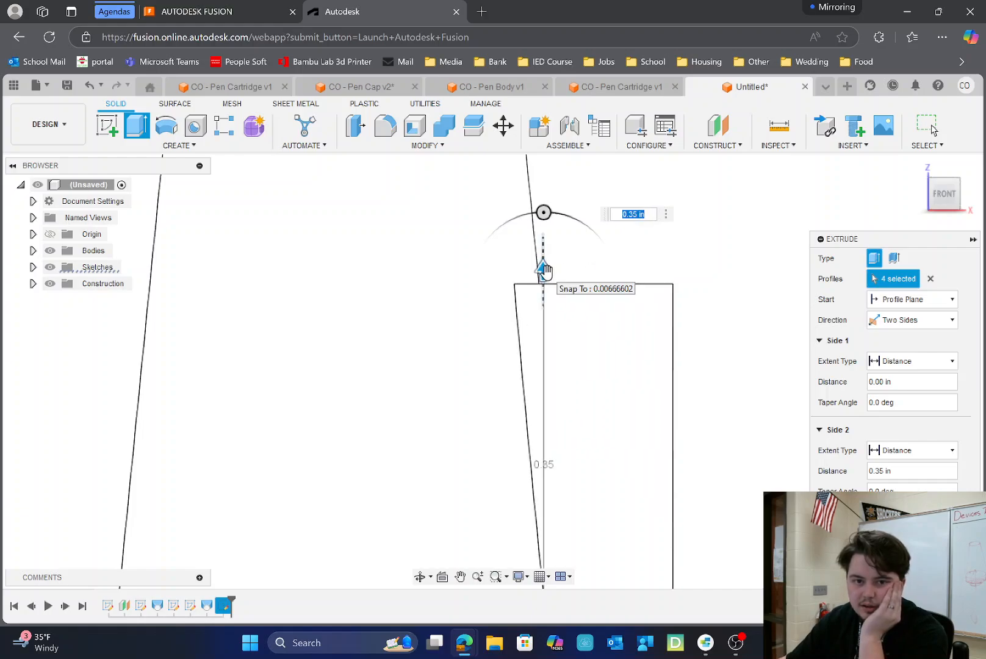
{"action": "left_click_drag", "start_coordinate": [545, 269], "coordinate": [558, 238]}
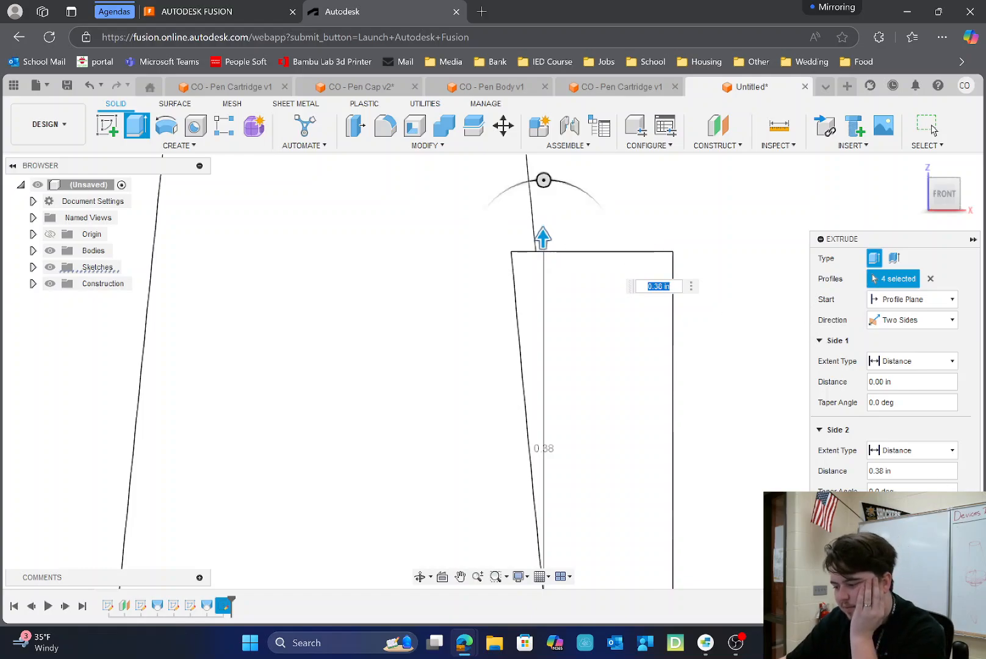
{"action": "scroll", "coordinate": [681, 211], "scroll_direction": "down", "scroll_amount": 2}
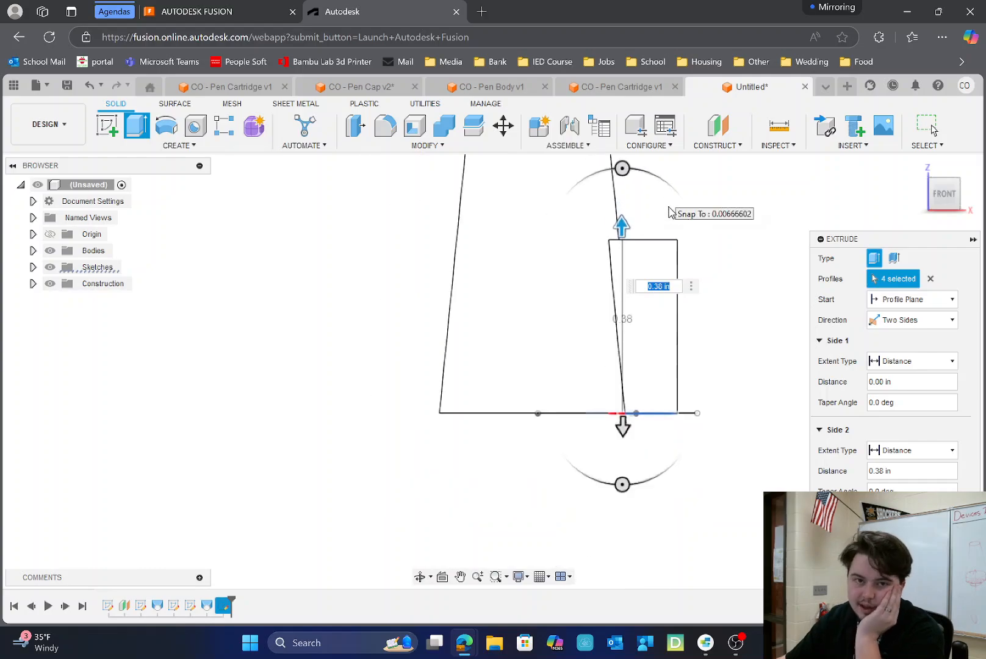
- Set the extrusion's Side 1 distance to 0.896 in below the wide bottom face and complete the extrusion
{"action": "left_click_drag", "start_coordinate": [623, 427], "coordinate": [621, 485]}
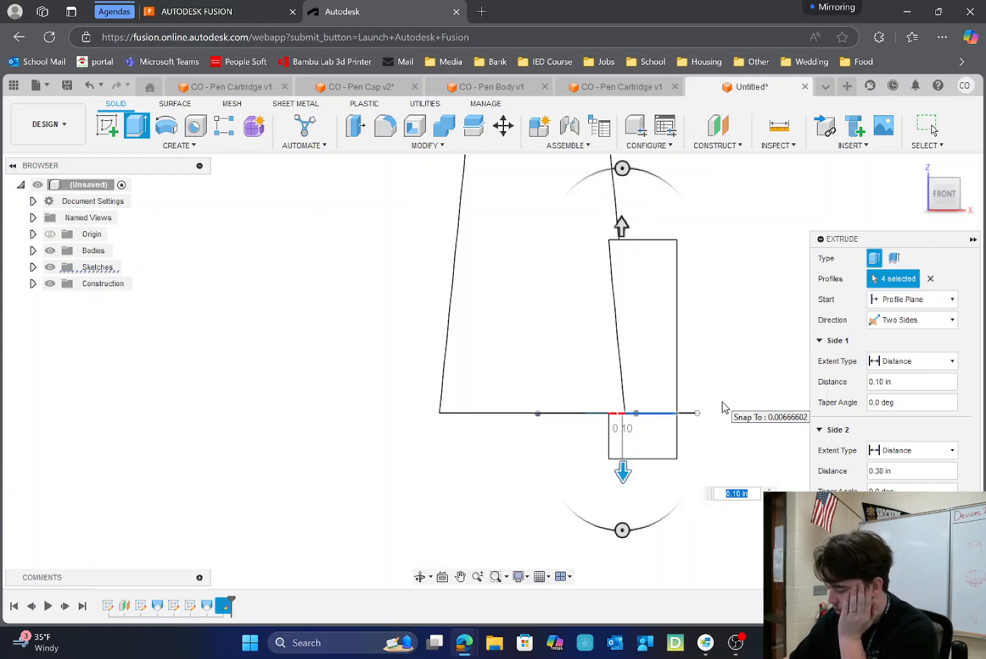
{"action": "key", "text": "BackSpace"}
{"action": "type", "text": ".896"}
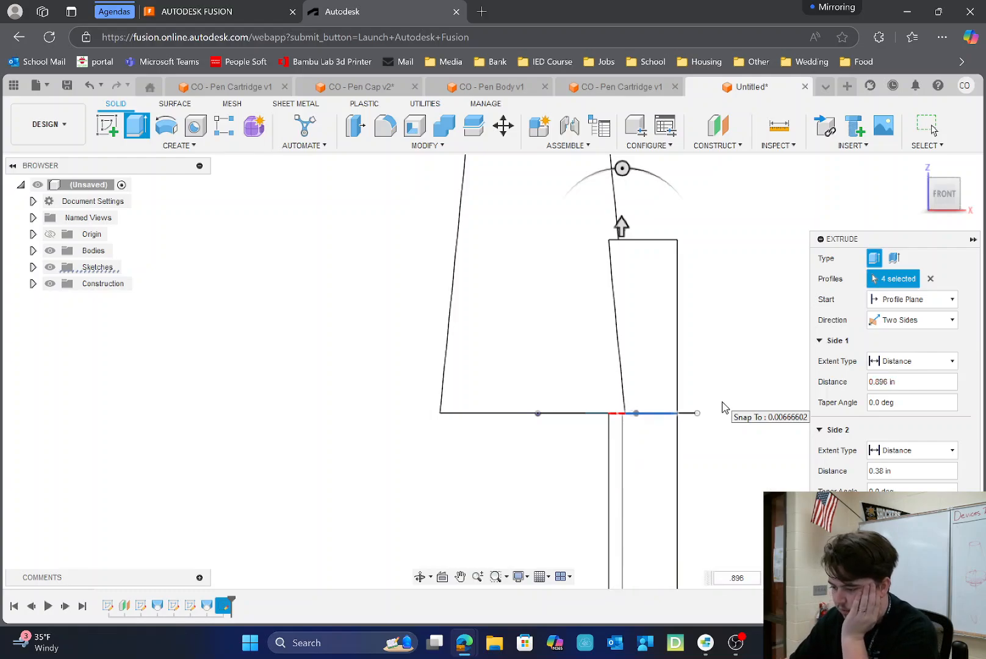
{"action": "key", "text": "Return"}
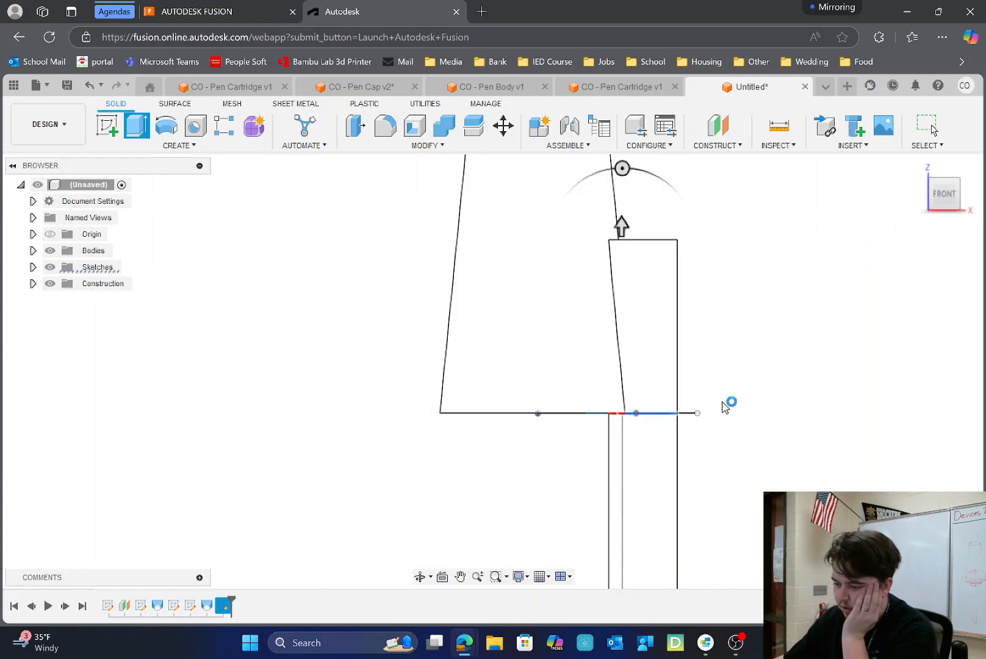
- Fillet the top and bottom end edges of the extruded clip with a 0.10 in constant radius
{"action": "scroll", "coordinate": [589, 308], "scroll_direction": "down", "scroll_amount": 4}
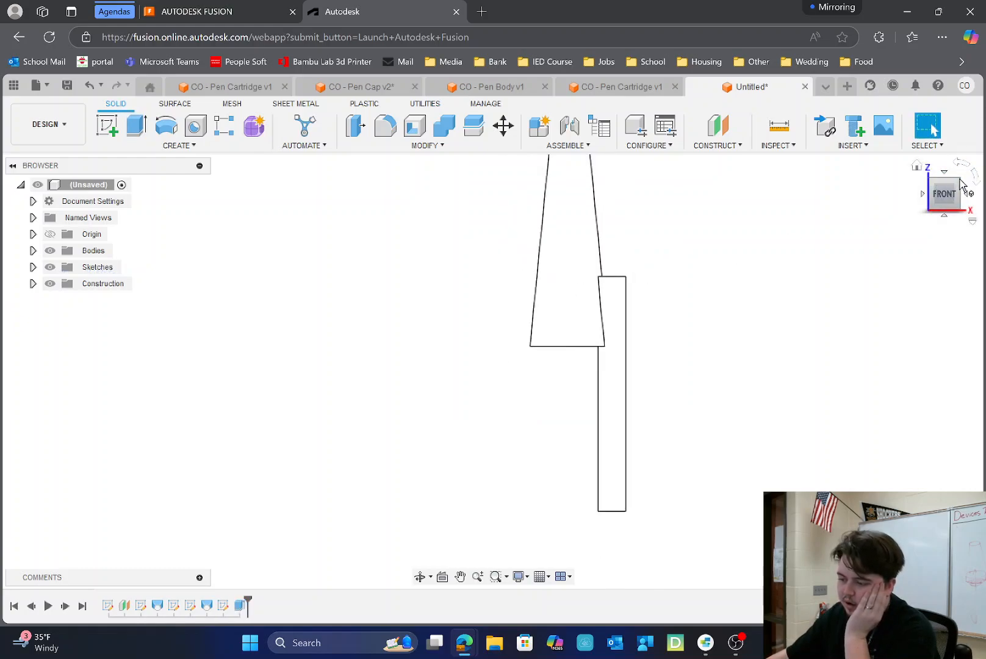
{"action": "left_click", "coordinate": [957, 185]}
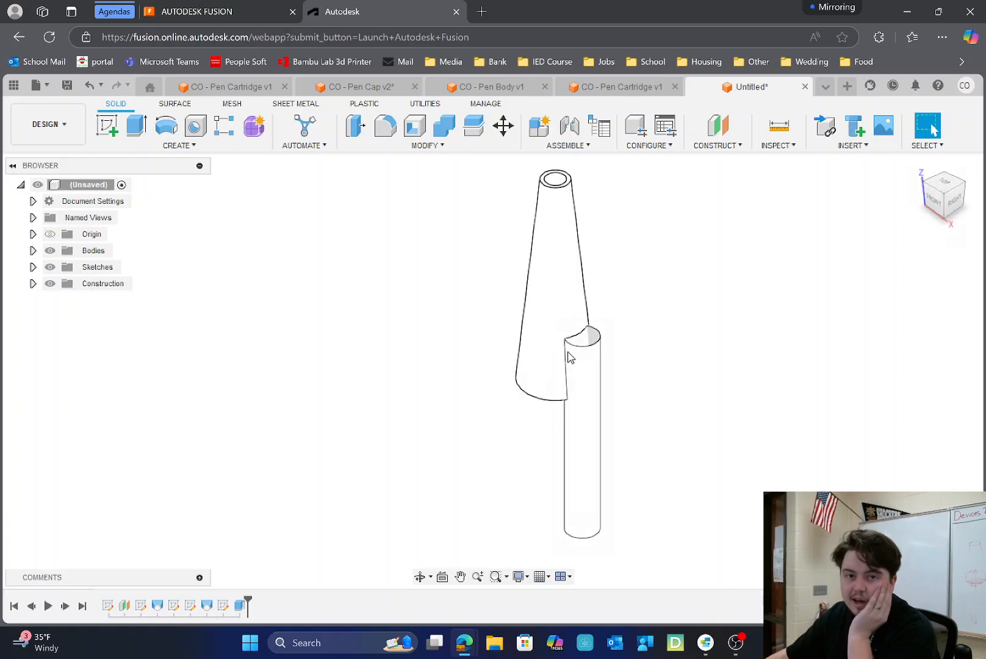
{"action": "left_click", "coordinate": [390, 130]}
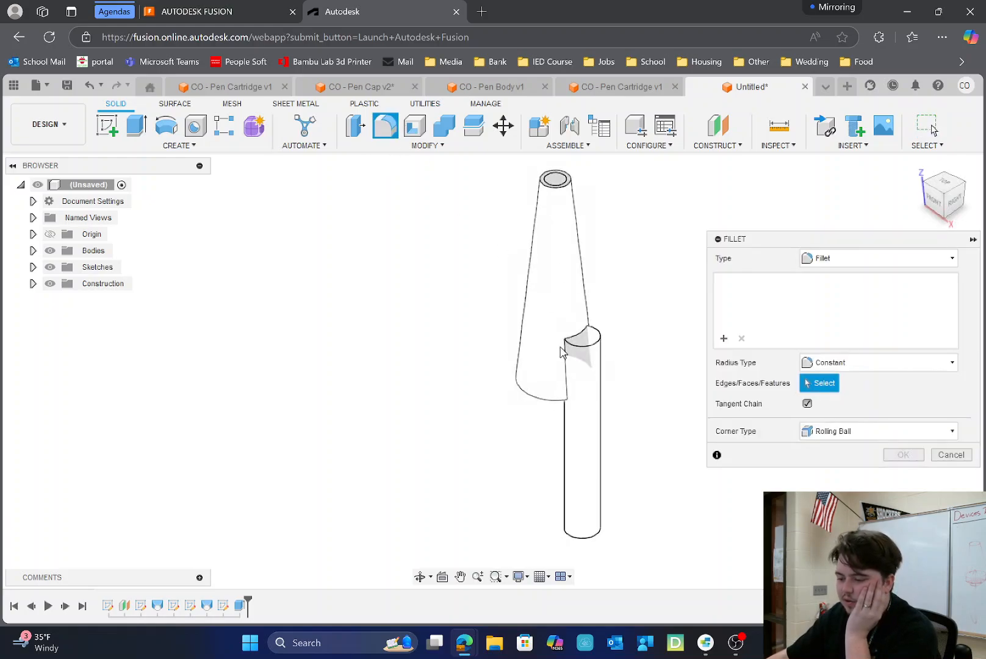
{"action": "left_click", "coordinate": [595, 346]}
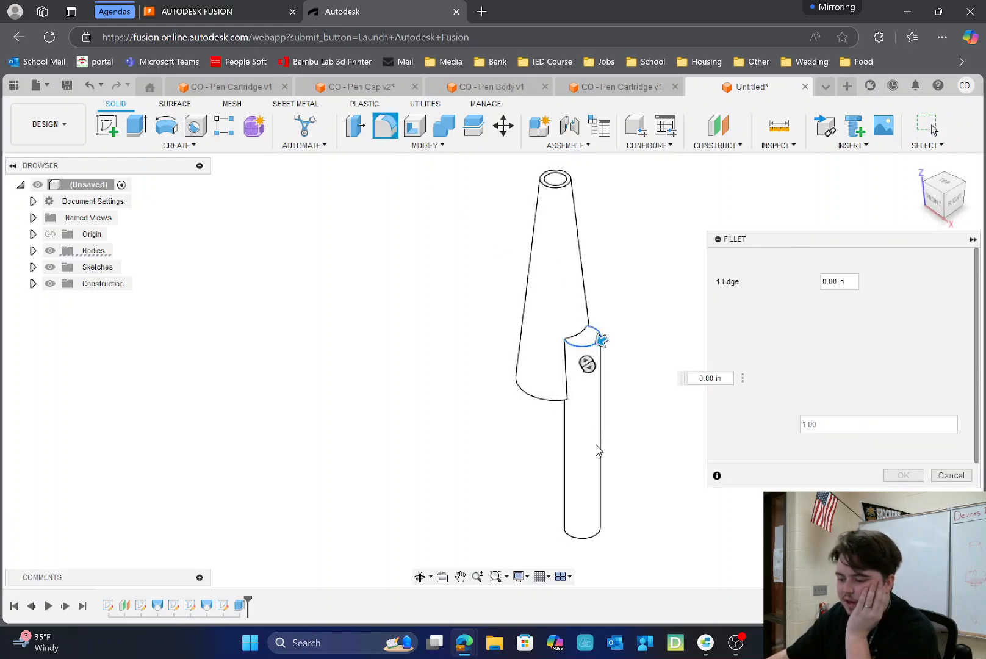
{"action": "left_click", "coordinate": [588, 545]}
{"action": "left_click_drag", "start_coordinate": [587, 551], "coordinate": [586, 553]}
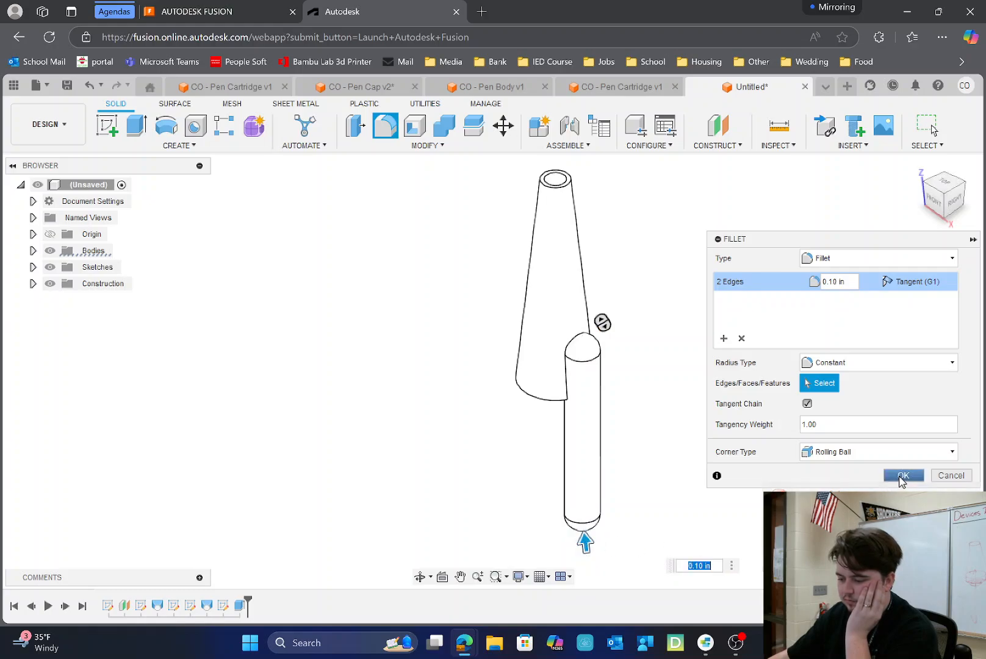
{"action": "left_click", "coordinate": [903, 475]}
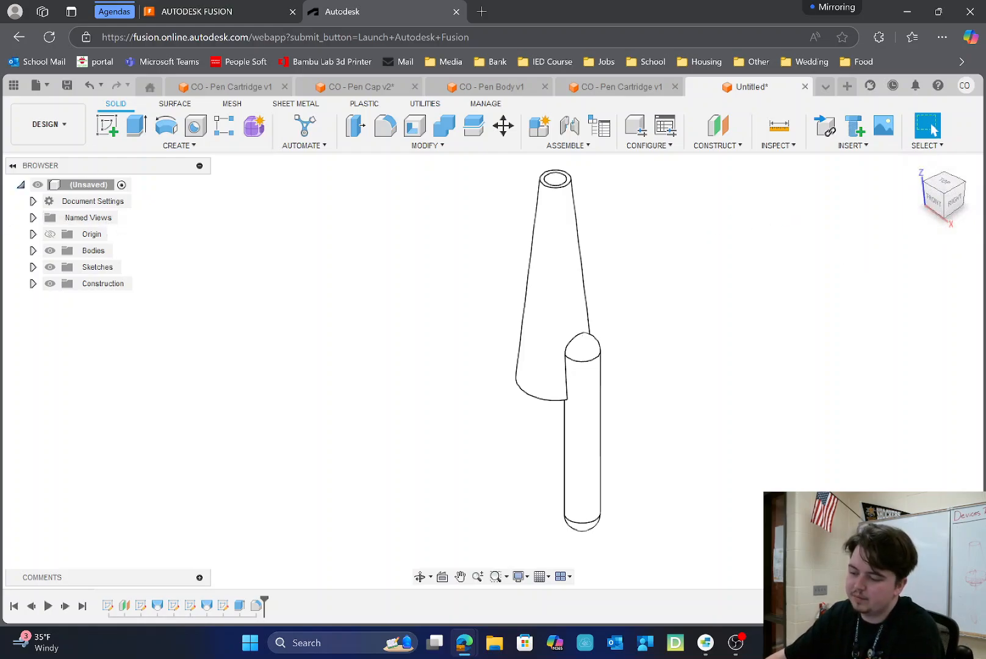
- Save the design as "CO - Pen Cap" in Default Project
{"action": "left_click", "coordinate": [67, 86]}
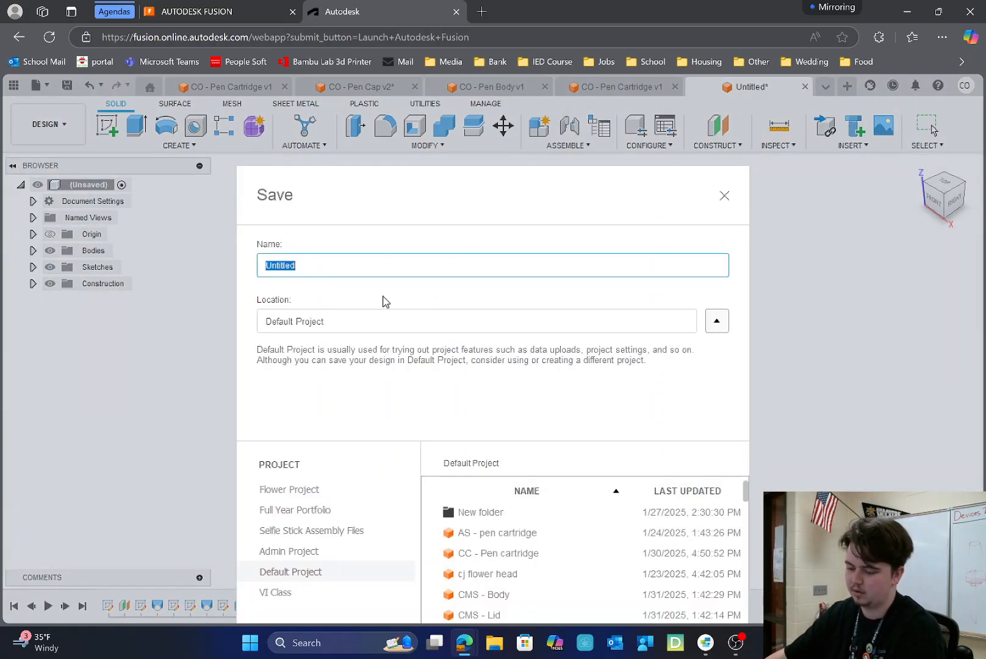
{"action": "type", "text": "CO"}
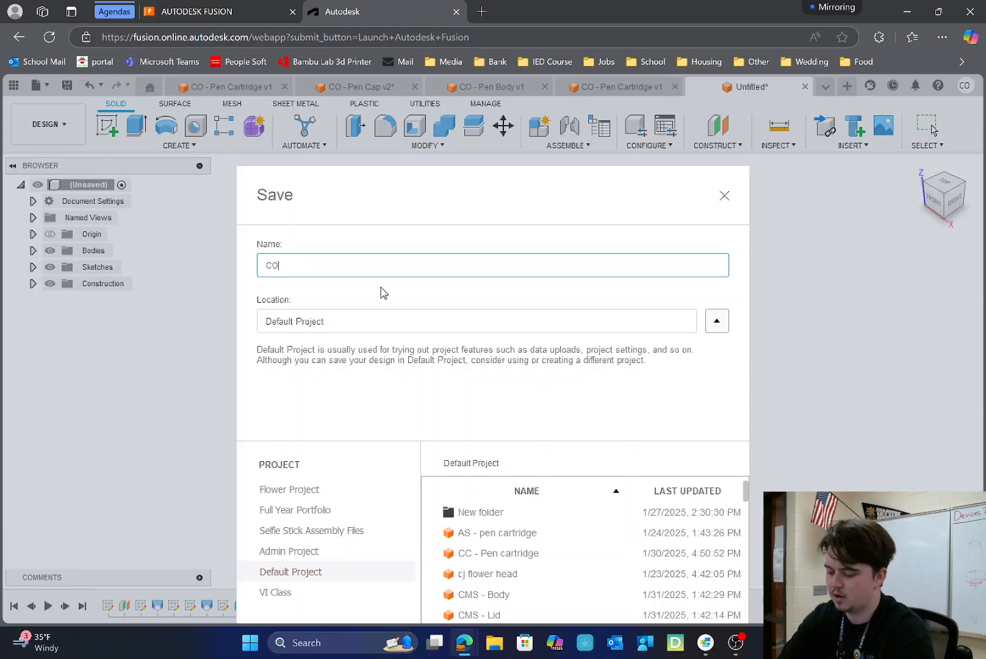
{"action": "type", "text": " - Pen Cap"}
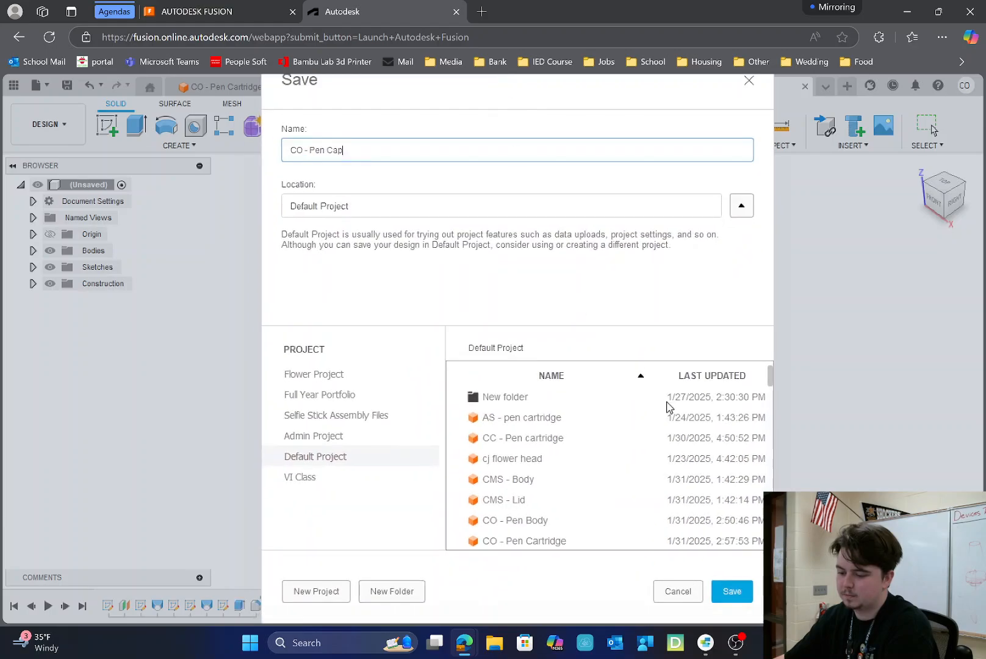
{"action": "left_click", "coordinate": [731, 612]}
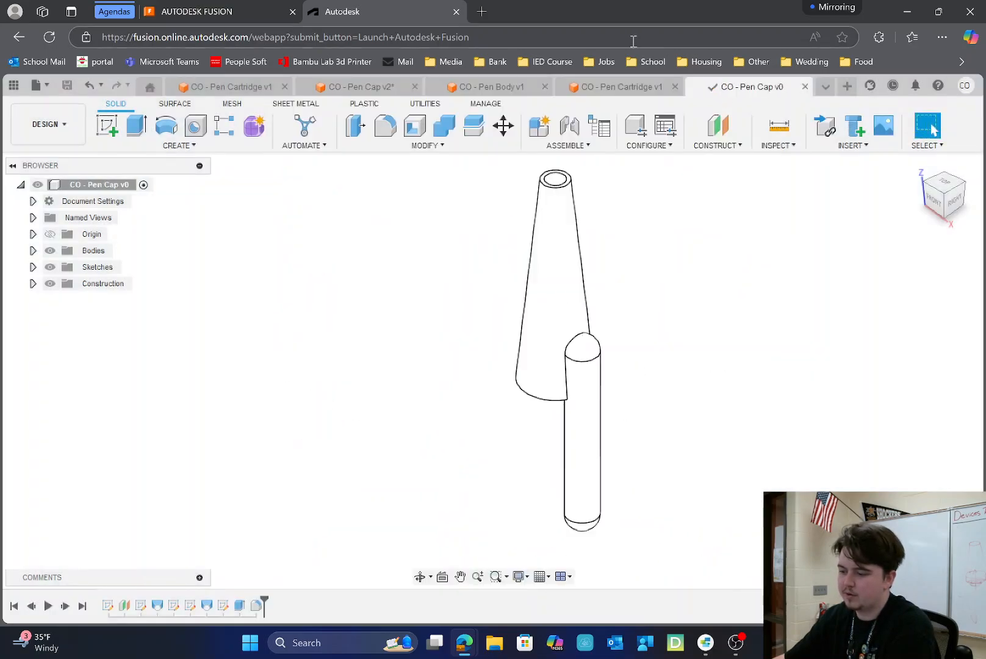